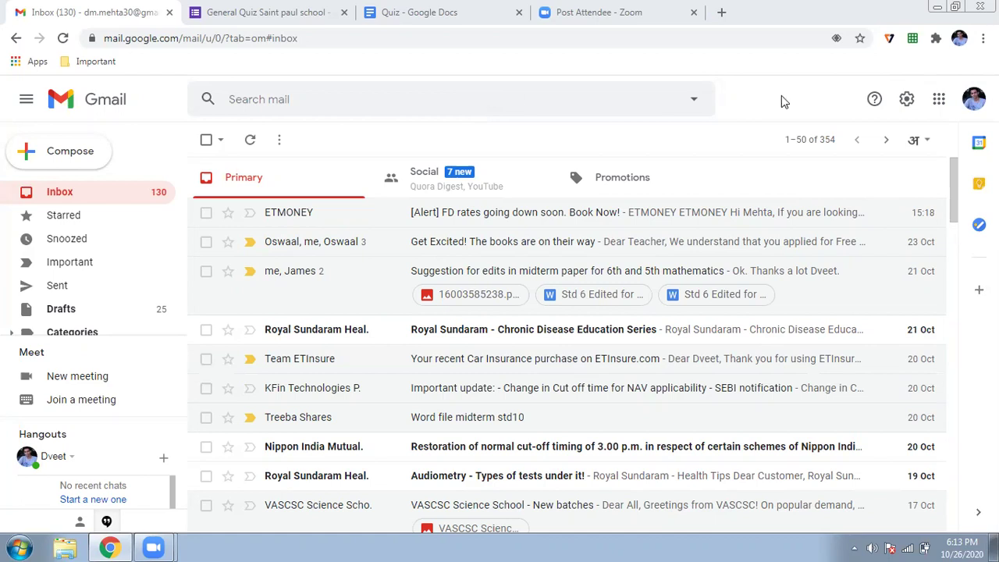
Browse the Google apps list in Gmail, then dismiss it
{"action": "left_click", "coordinate": [937, 99]}
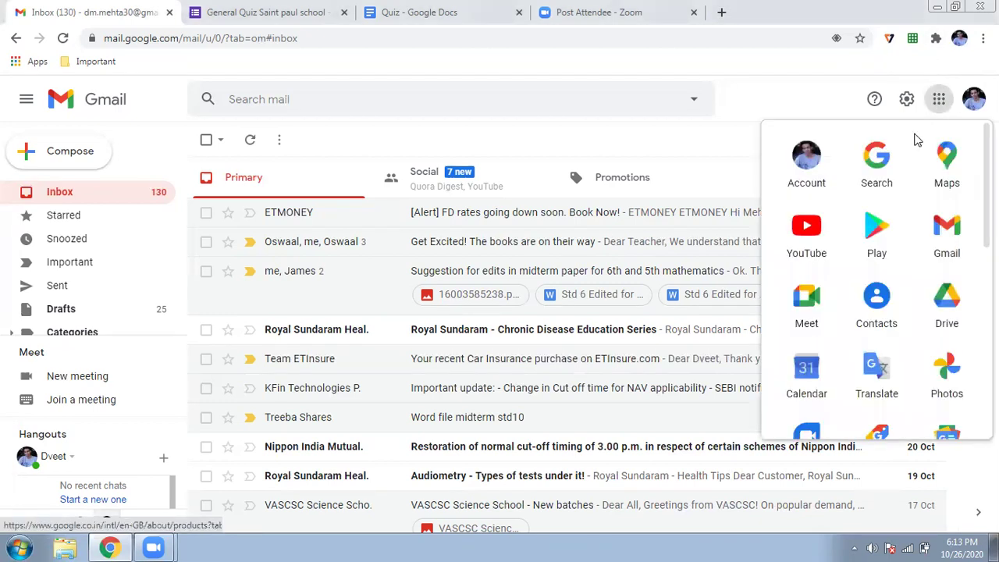
{"action": "scroll", "coordinate": [862, 226], "scroll_direction": "down", "scroll_amount": 1}
{"action": "scroll", "coordinate": [862, 226], "scroll_direction": "down", "scroll_amount": 5}
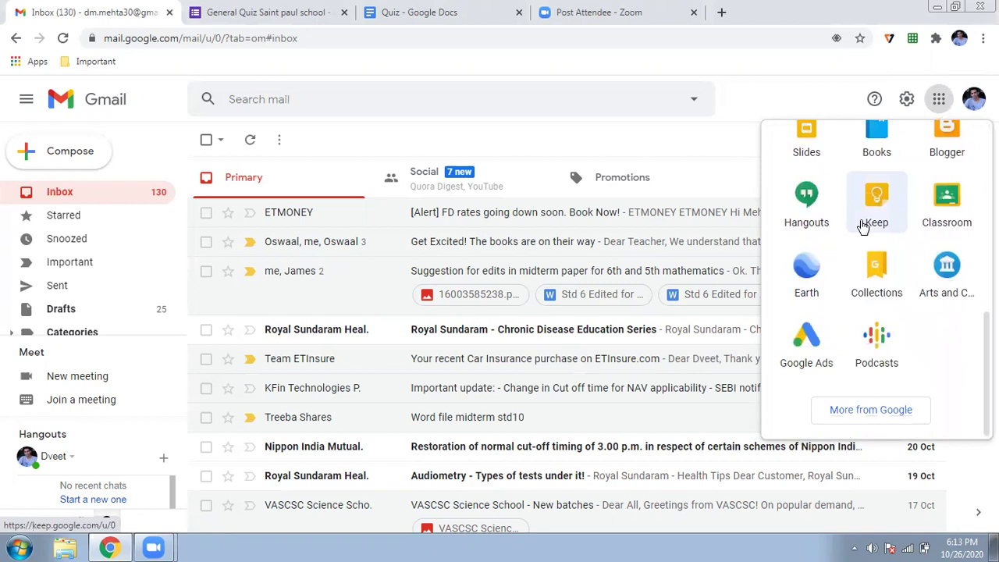
{"action": "scroll", "coordinate": [862, 226], "scroll_direction": "up", "scroll_amount": 5}
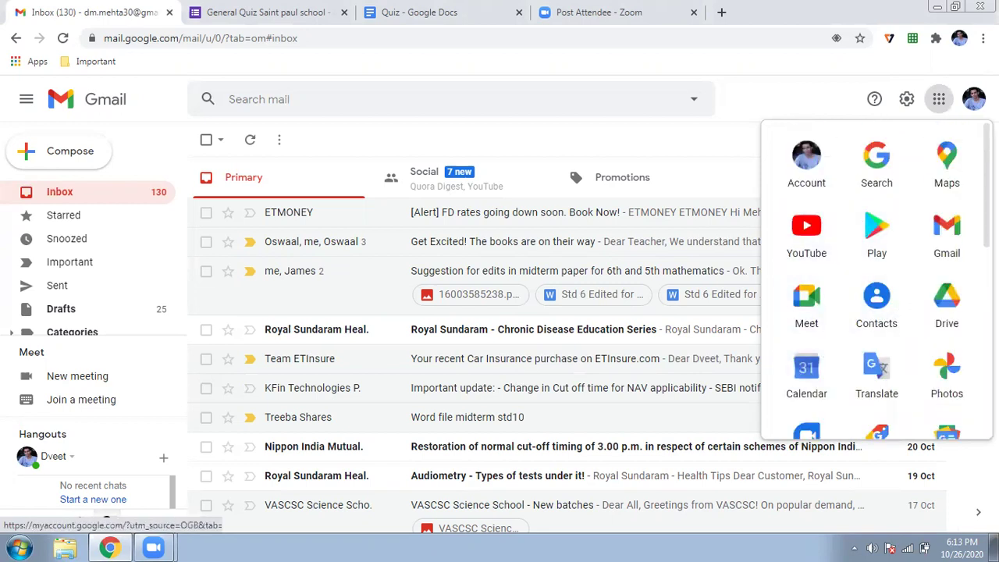
{"action": "right_click", "coordinate": [684, 146]}
Go to forms.google.com from the address bar and scroll the Forms home page
{"action": "left_click", "coordinate": [429, 39]}
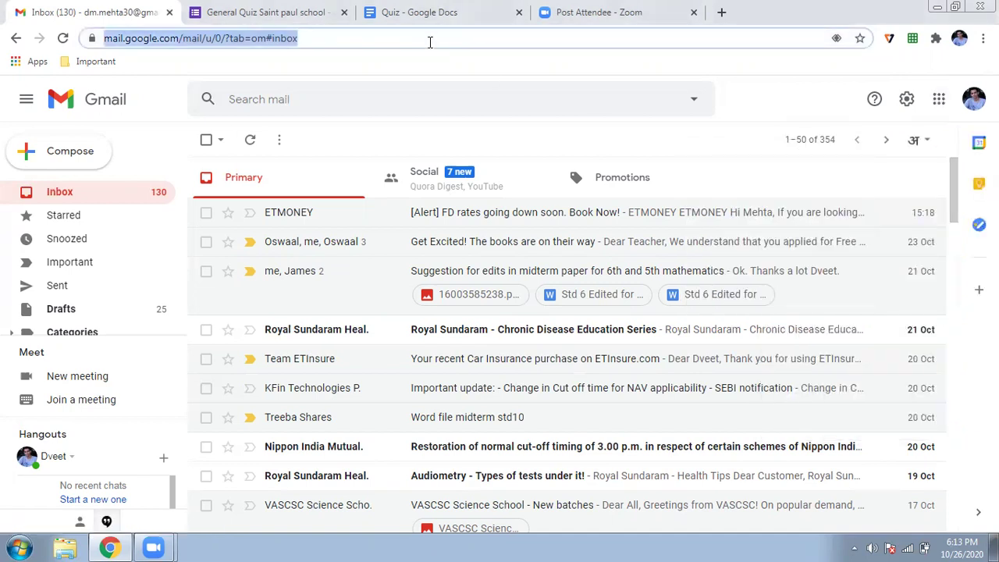
{"action": "type", "text": "f"}
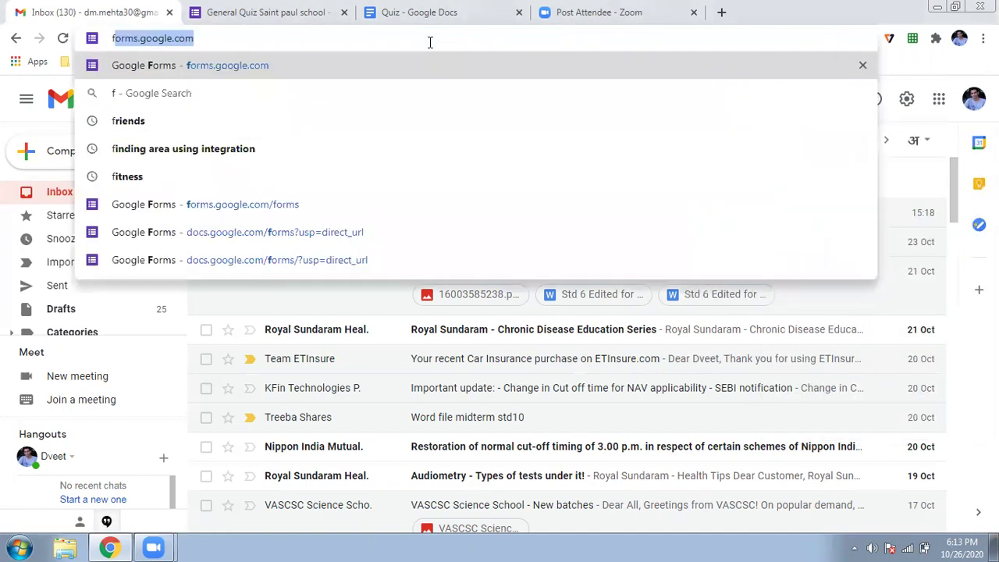
{"action": "type", "text": "orms"}
{"action": "key", "text": "Right"}
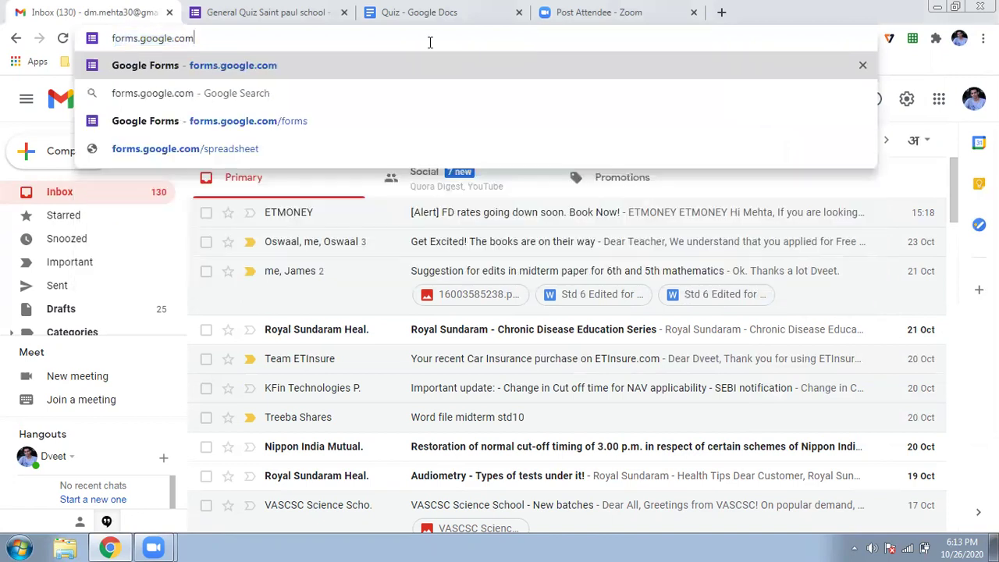
{"action": "key", "text": "Return"}
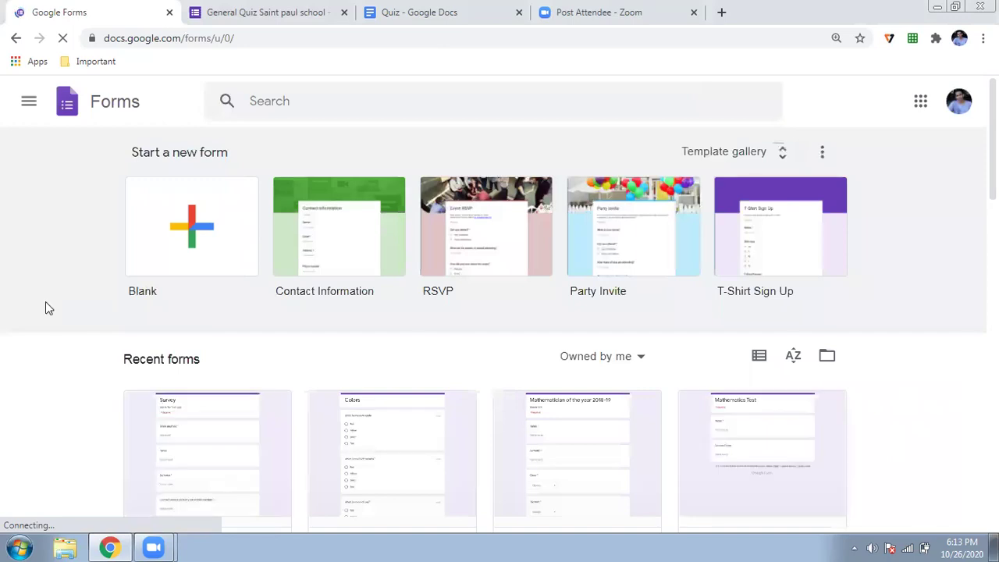
{"action": "scroll", "coordinate": [55, 441], "scroll_direction": "down", "scroll_amount": 2}
{"action": "scroll", "coordinate": [176, 258], "scroll_direction": "down", "scroll_amount": 1}
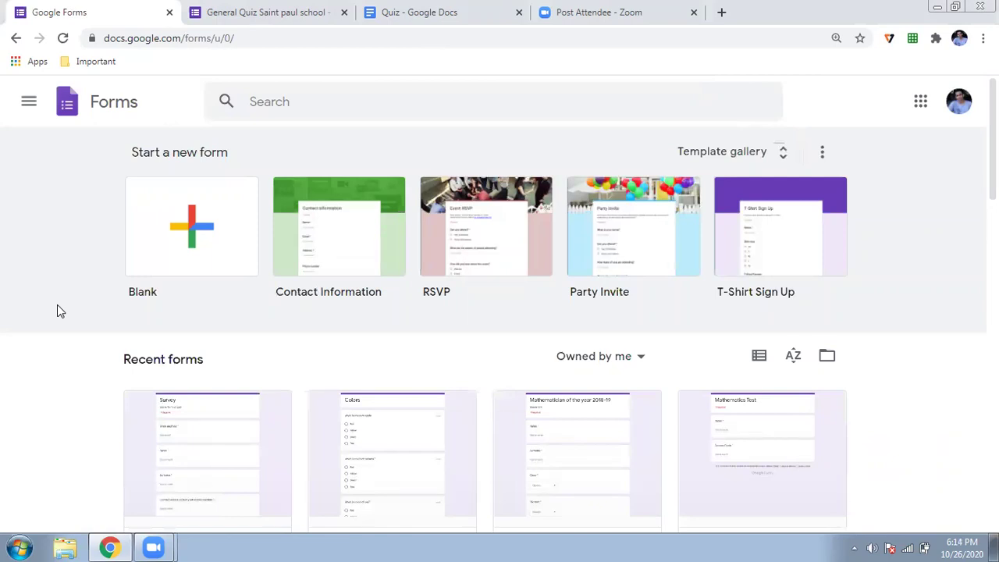
Create a new blank form and name it Quiz
{"action": "left_click", "coordinate": [175, 258]}
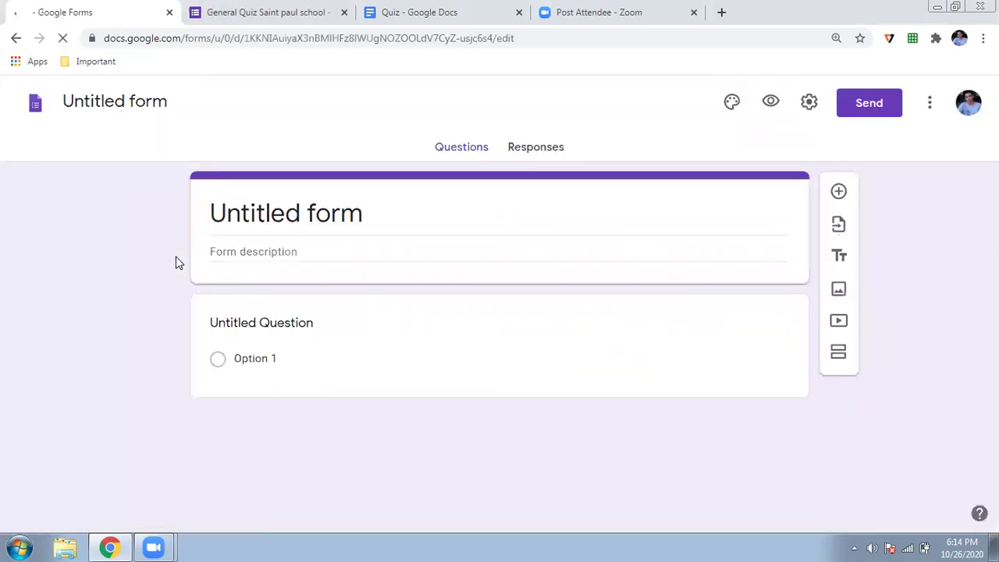
{"action": "left_click", "coordinate": [124, 103]}
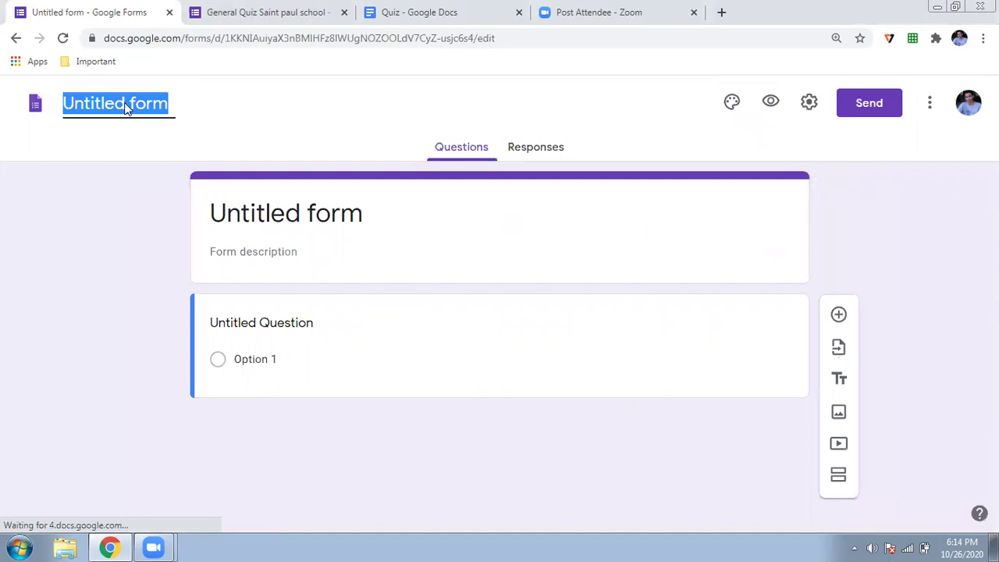
{"action": "type", "text": "Quiz"}
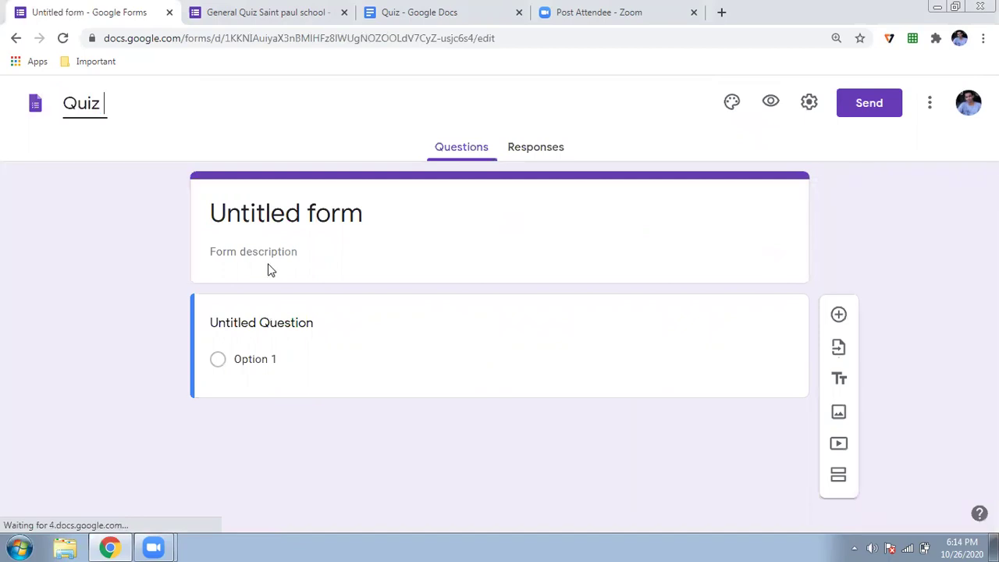
{"action": "left_click", "coordinate": [249, 216]}
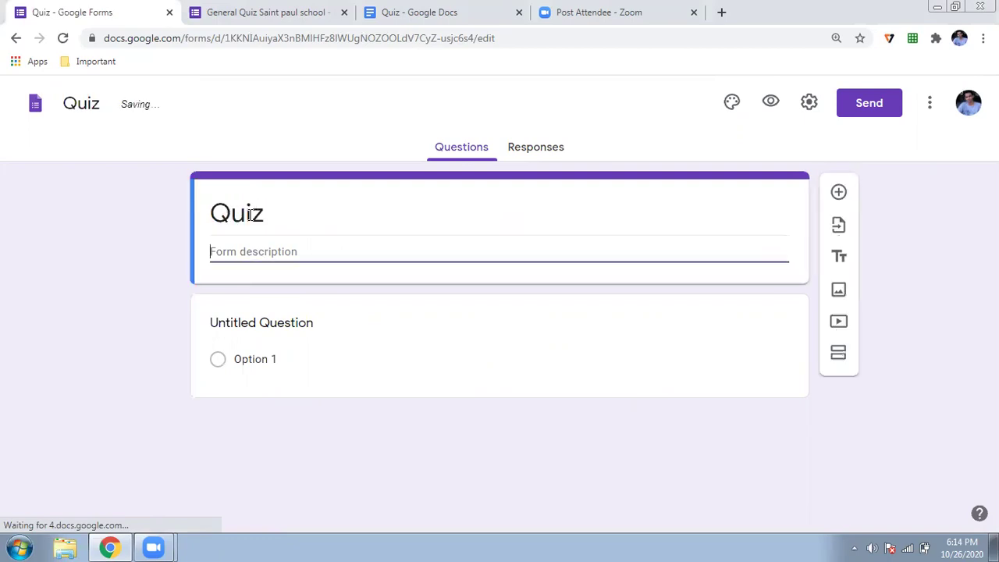
Change the form heading to 'Mathematics quiz'
{"action": "left_click", "coordinate": [249, 216]}
{"action": "key", "text": "End"}
{"action": "type", "text": "s"}
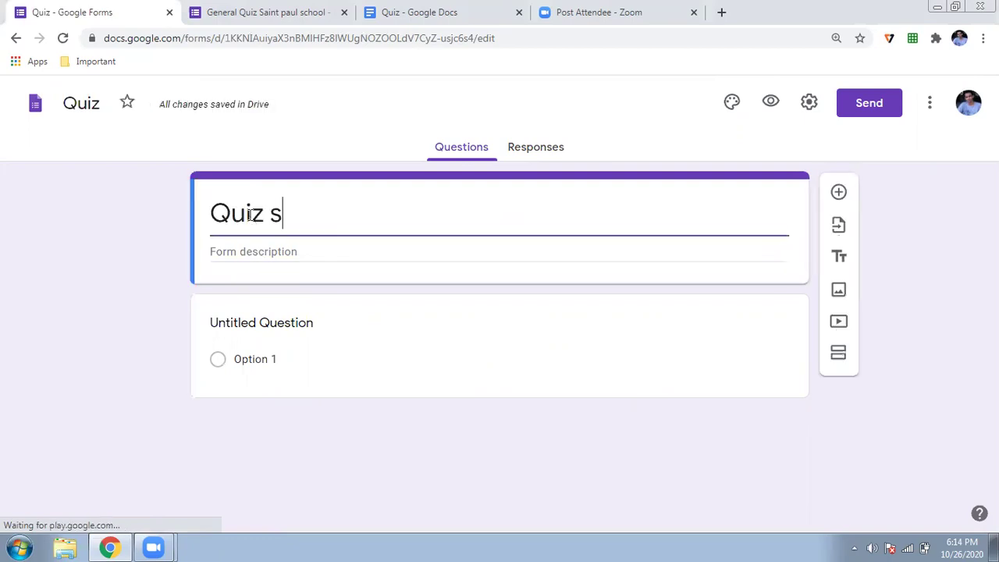
{"action": "key", "text": "BackSpace"}
{"action": "key", "text": "BackSpace"}
{"action": "key", "text": "BackSpace"}
{"action": "key", "text": "BackSpace"}
{"action": "key", "text": "BackSpace"}
{"action": "key", "text": "BackSpace"}
{"action": "type", "text": "M"}
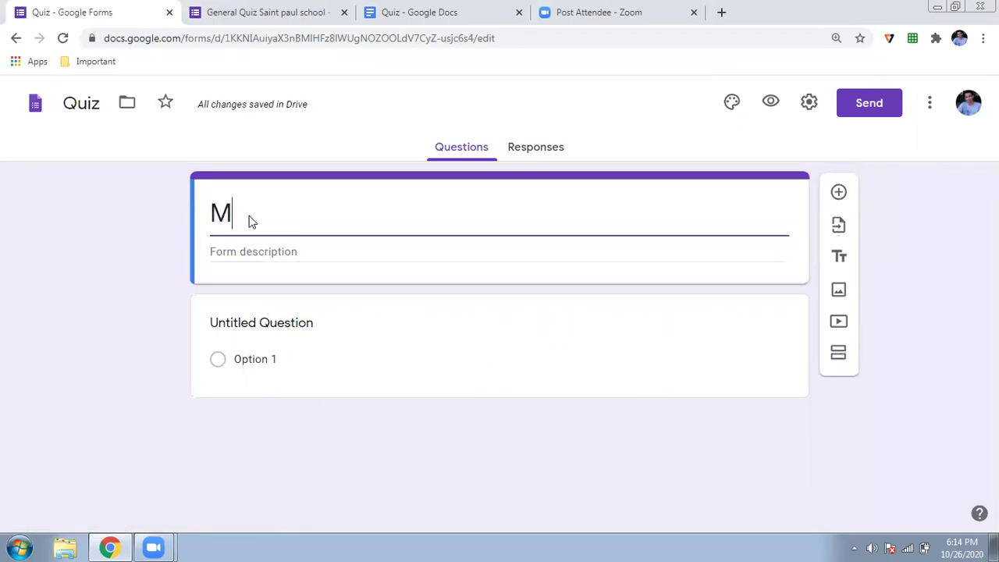
{"action": "type", "text": "athematic"}
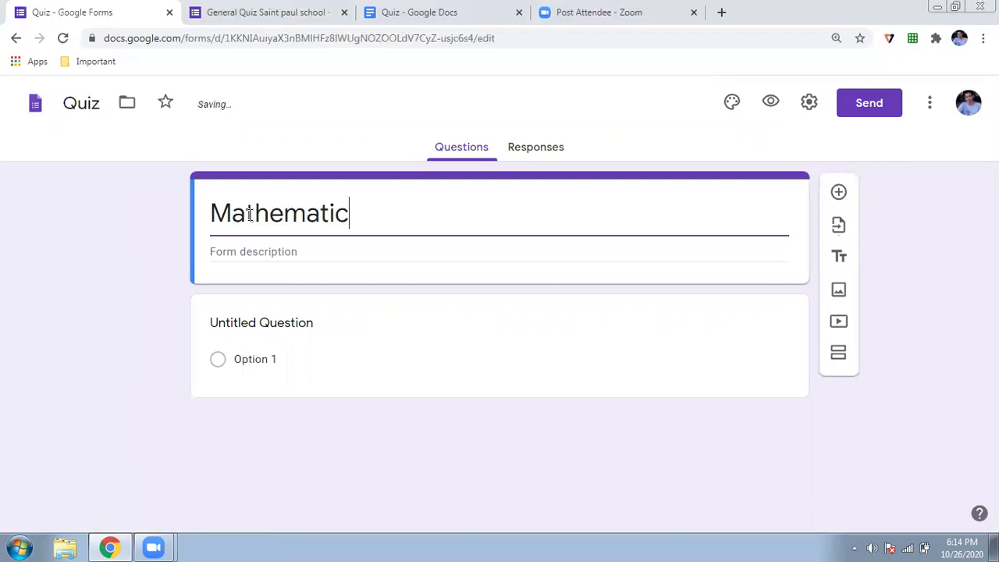
{"action": "type", "text": "s"}
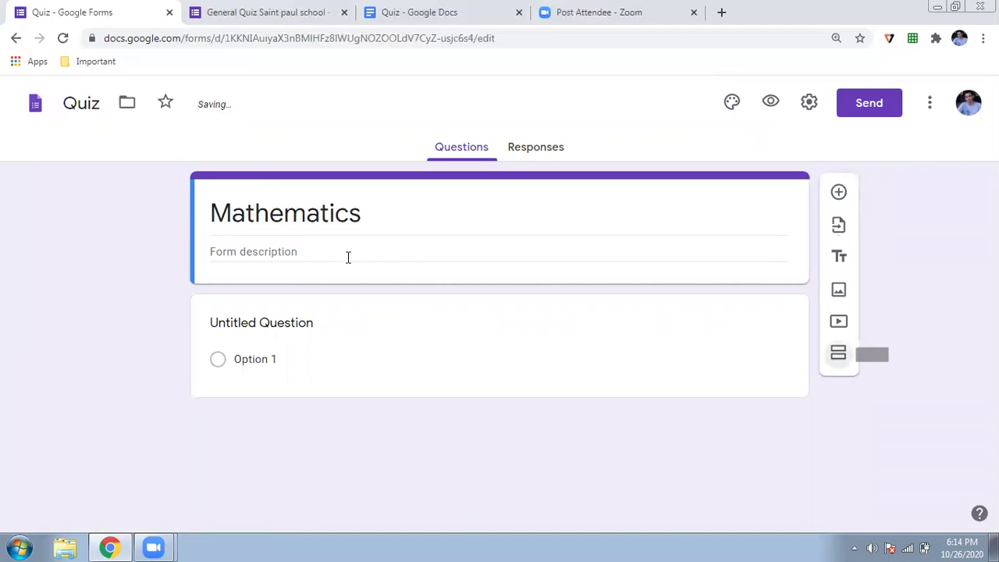
{"action": "left_click", "coordinate": [420, 215]}
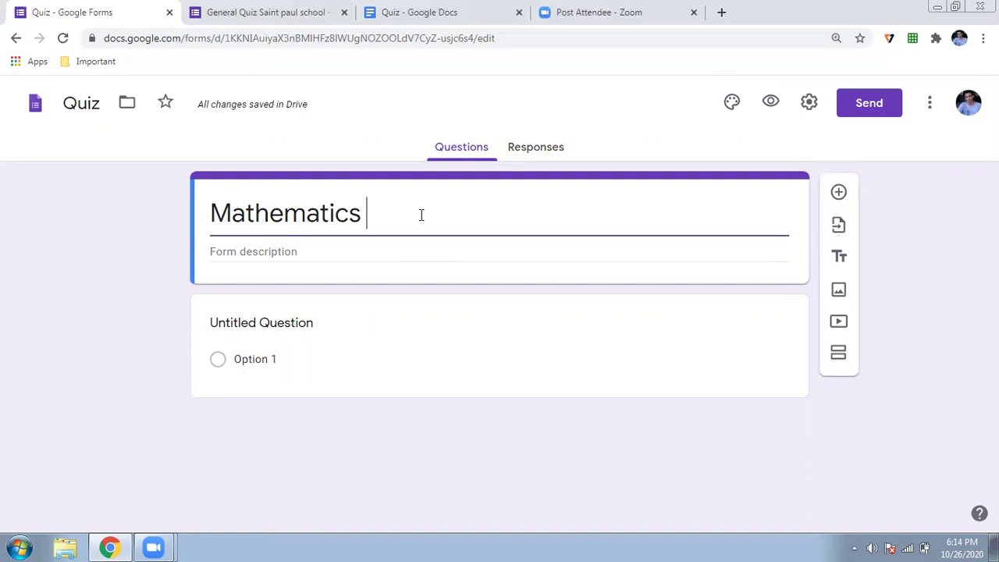
{"action": "type", "text": "quiz"}
Write 'Time: 20 mins' in the form description, correcting typos along the way
{"action": "left_click", "coordinate": [338, 250]}
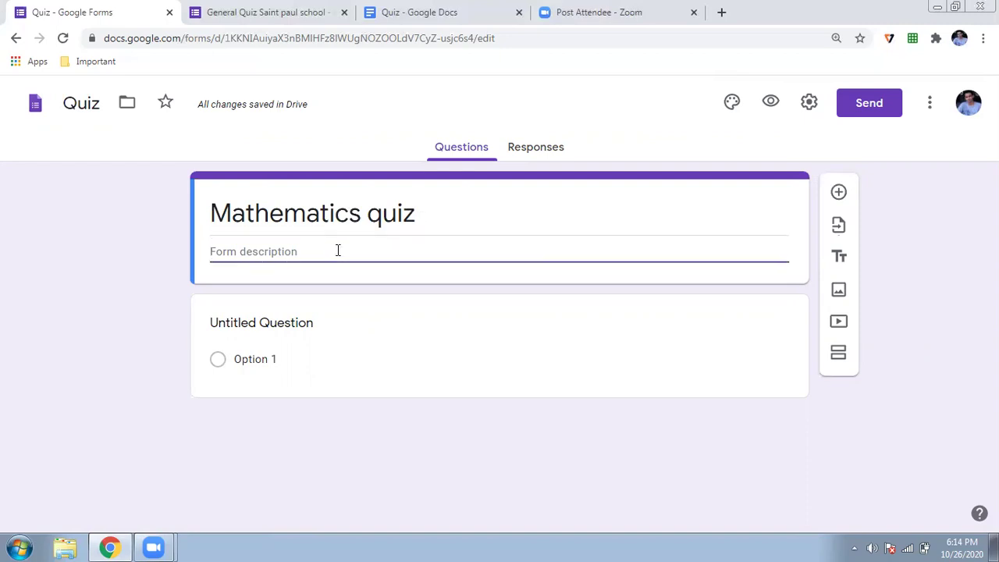
{"action": "type", "text": "Time"}
{"action": "key", "text": "BackSpace"}
{"action": "key", "text": "BackSpace"}
{"action": "key", "text": "BackSpace"}
{"action": "type", "text": "imr"}
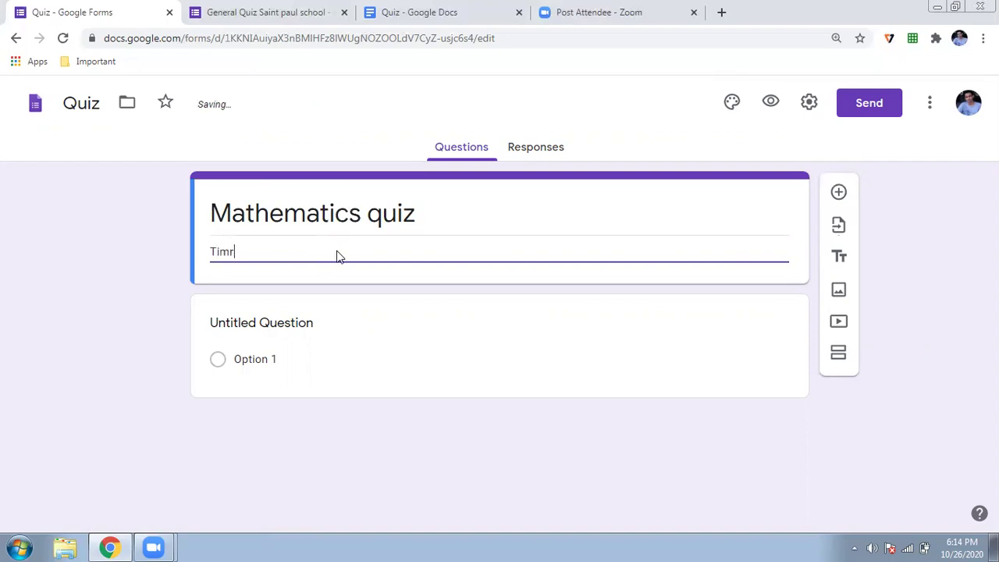
{"action": "key", "text": "BackSpace"}
{"action": "type", "text": "e: 20"}
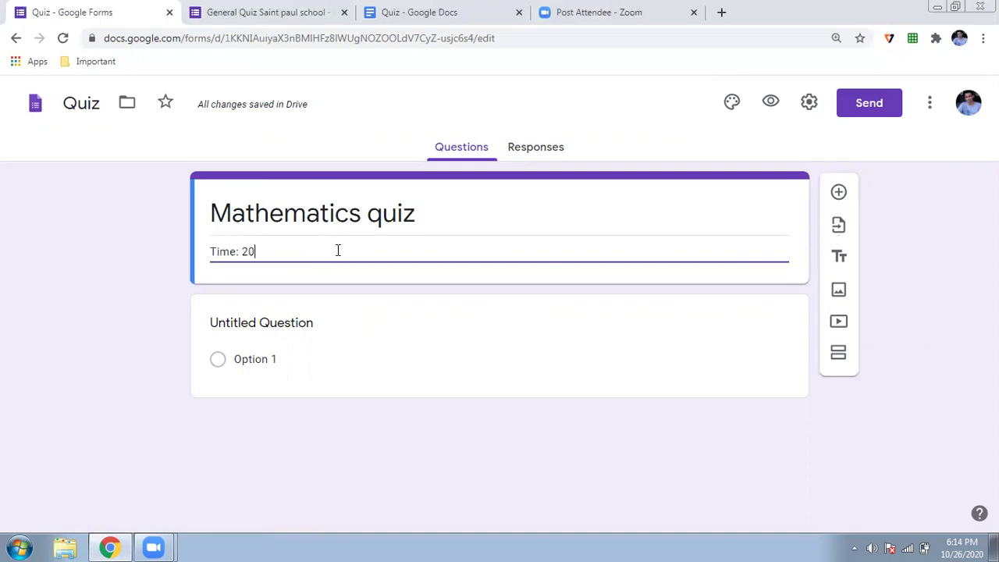
{"action": "type", "text": " mins"}
Title the first question Name, make it required short answer, and add another question
{"action": "left_click", "coordinate": [290, 332]}
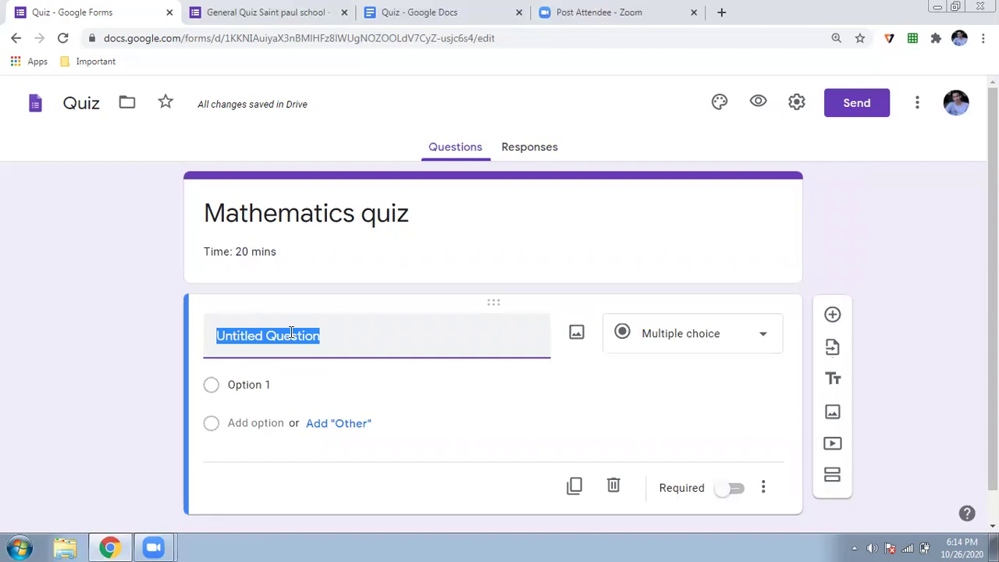
{"action": "type", "text": "Name"}
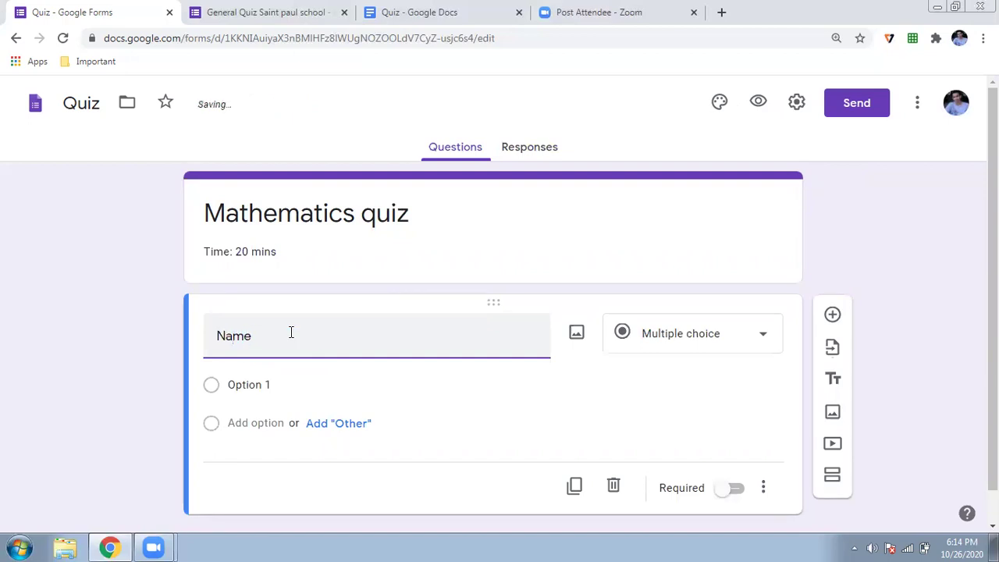
{"action": "left_click", "coordinate": [770, 337]}
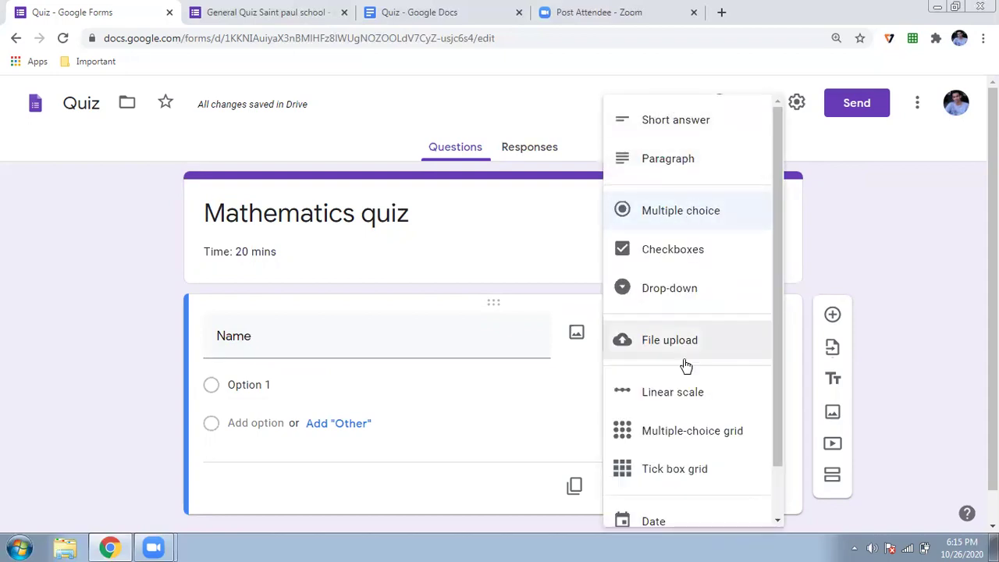
{"action": "left_click", "coordinate": [679, 129]}
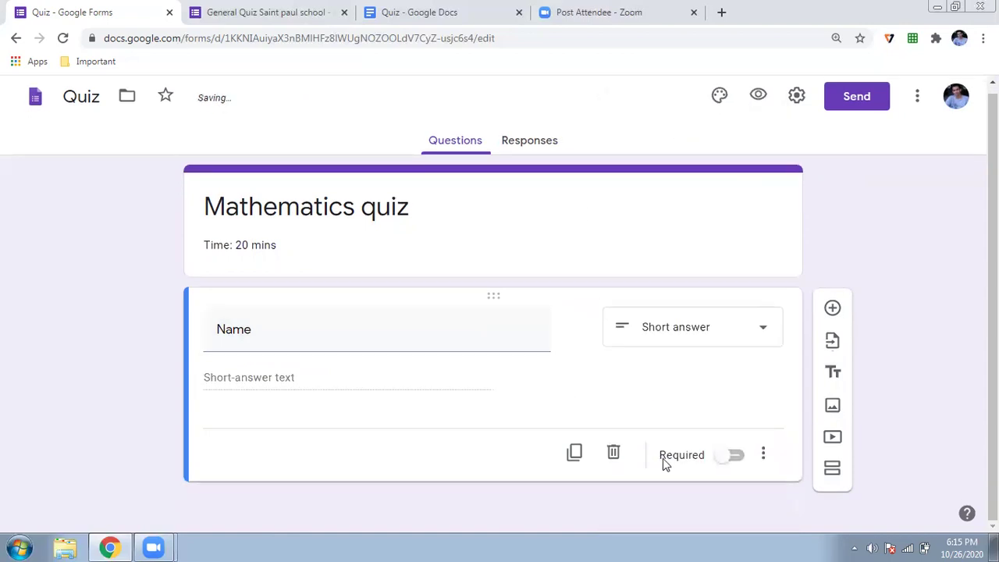
{"action": "left_click", "coordinate": [731, 457]}
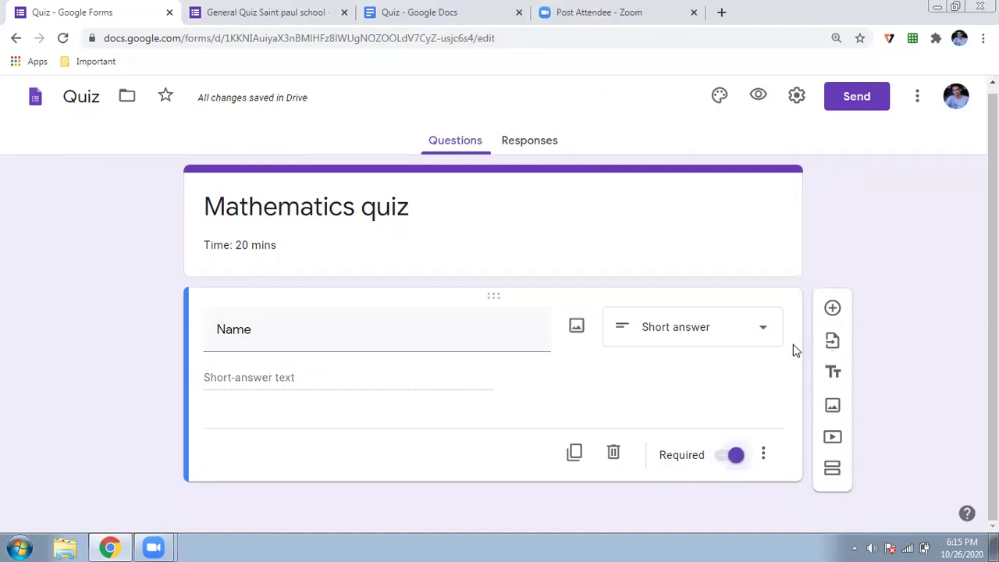
{"action": "left_click", "coordinate": [832, 309]}
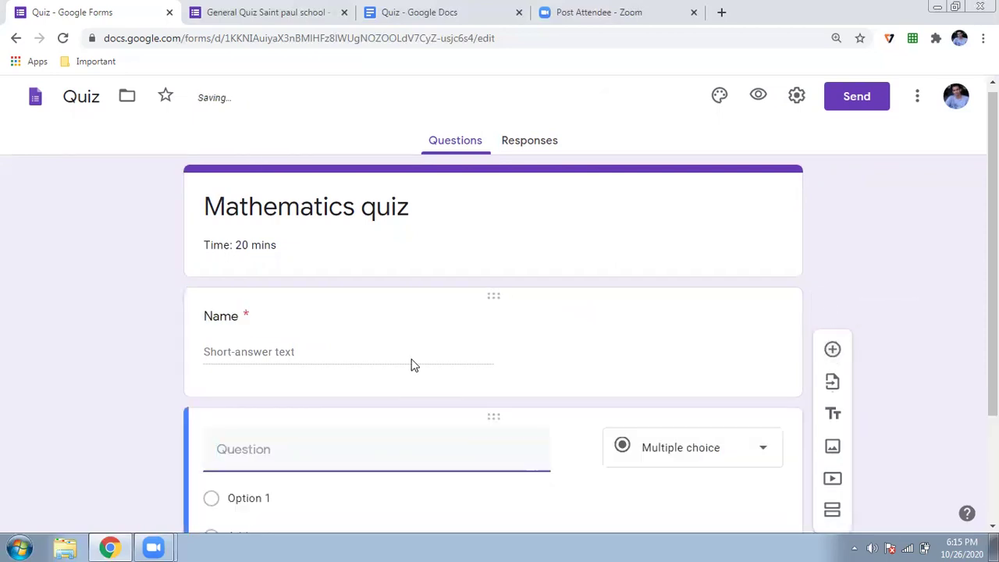
Title the new question Surname, make it required, and add a question below
{"action": "type", "text": "Surname"}
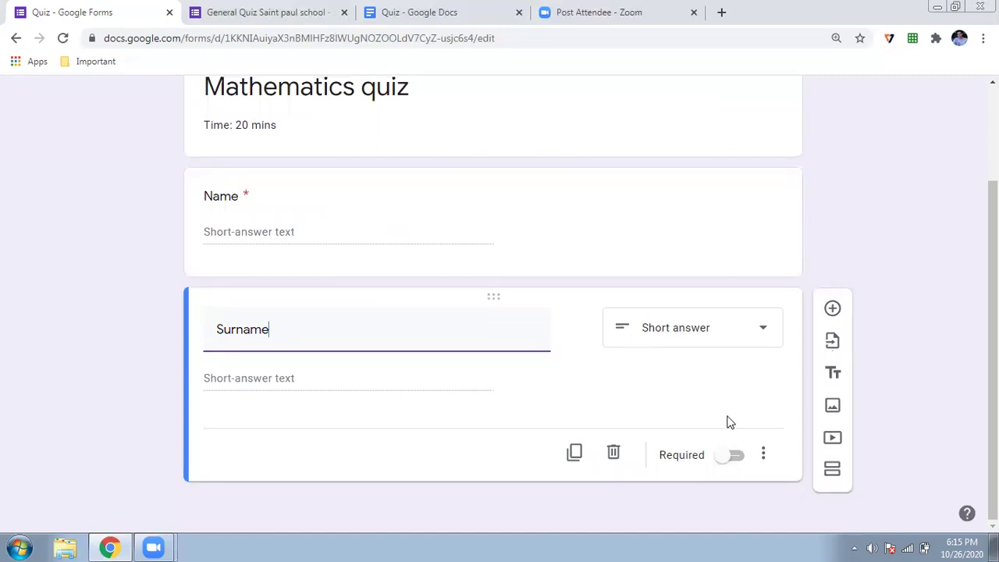
{"action": "left_click", "coordinate": [734, 458]}
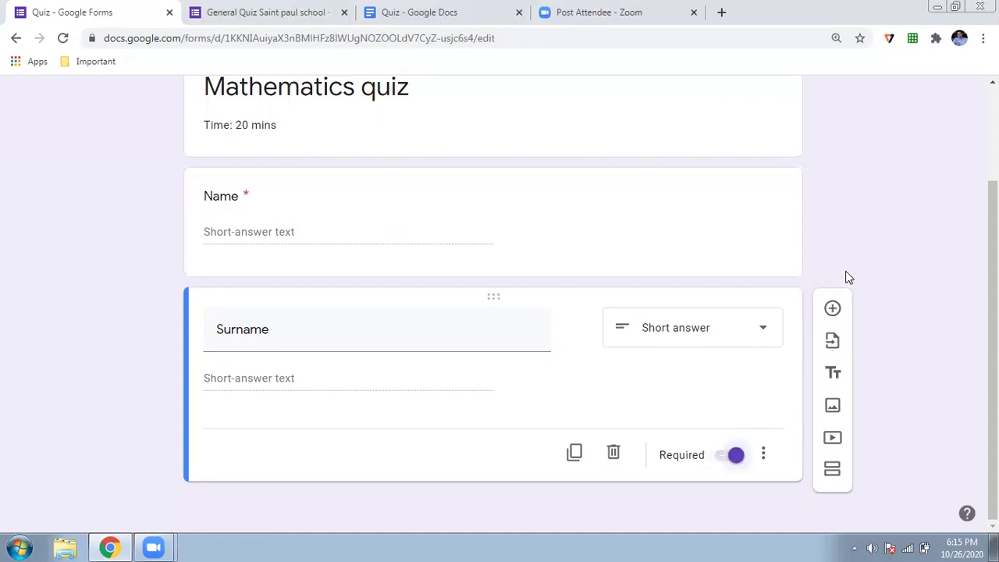
{"action": "left_click", "coordinate": [832, 309]}
Title the next question Class and make it a drop-down
{"action": "type", "text": "Class"}
{"action": "scroll", "coordinate": [439, 412], "scroll_direction": "down", "scroll_amount": 2}
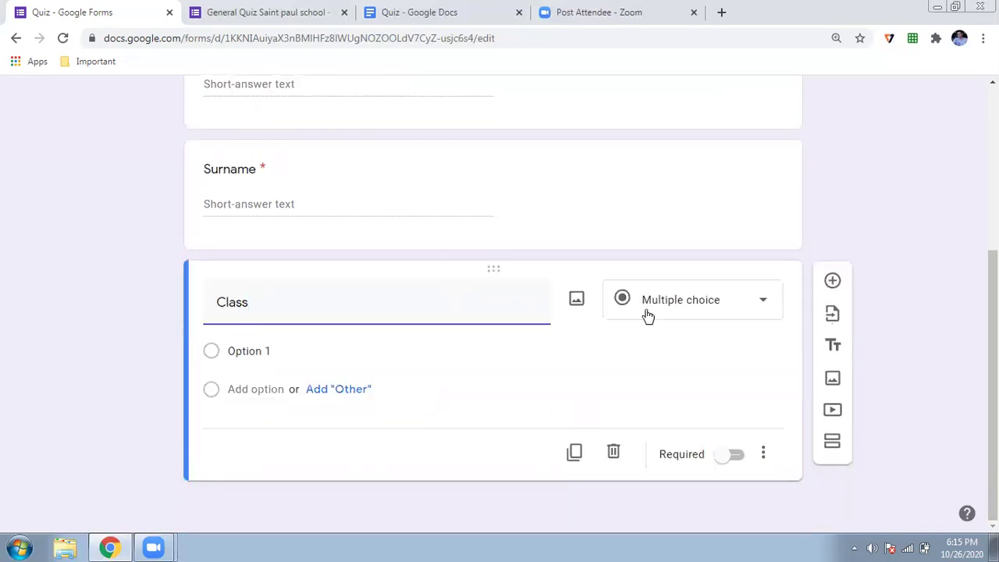
{"action": "left_click", "coordinate": [711, 315]}
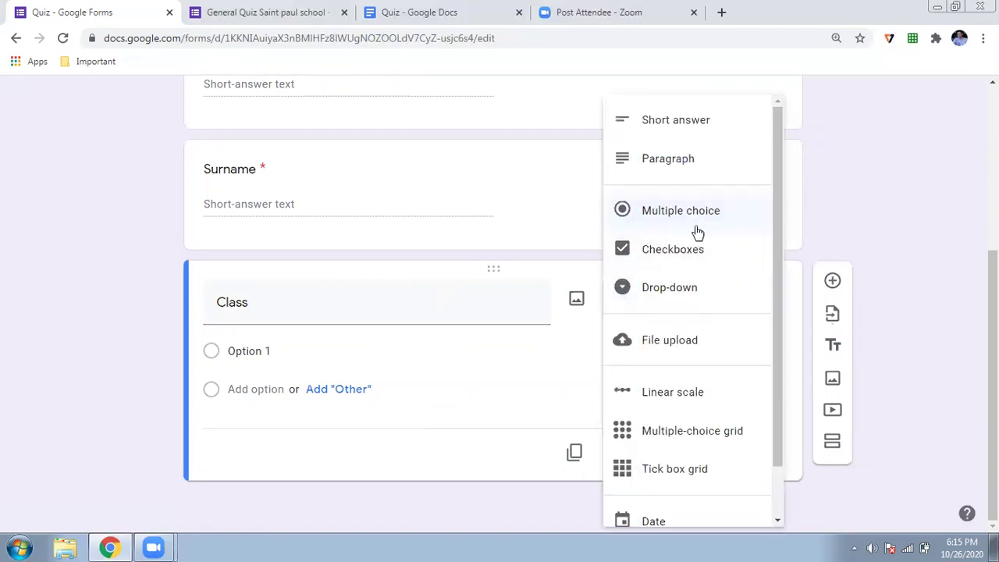
{"action": "left_click", "coordinate": [690, 294]}
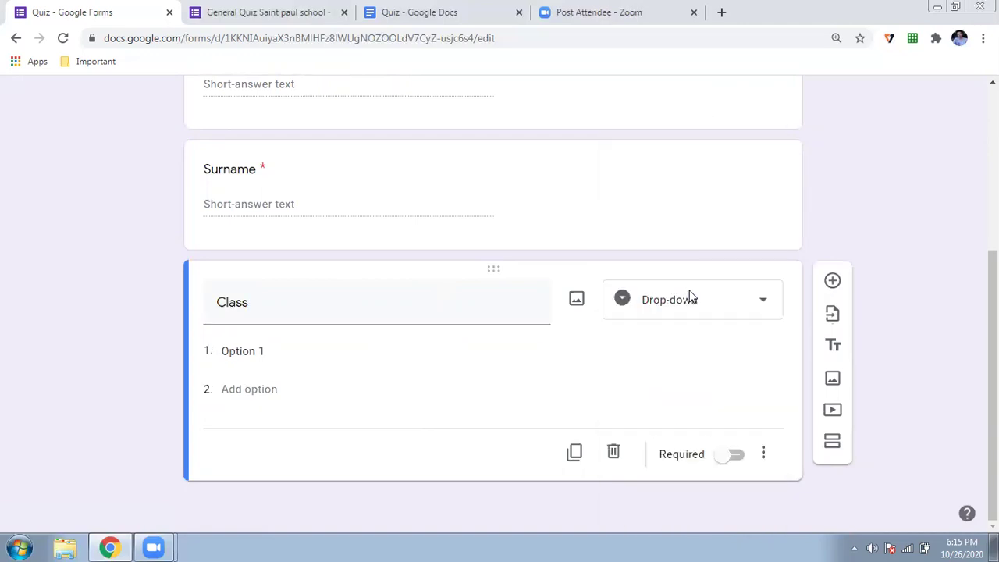
Enter Class options VI, VII, VIII, IX and X, and make the question required
{"action": "left_click", "coordinate": [299, 341]}
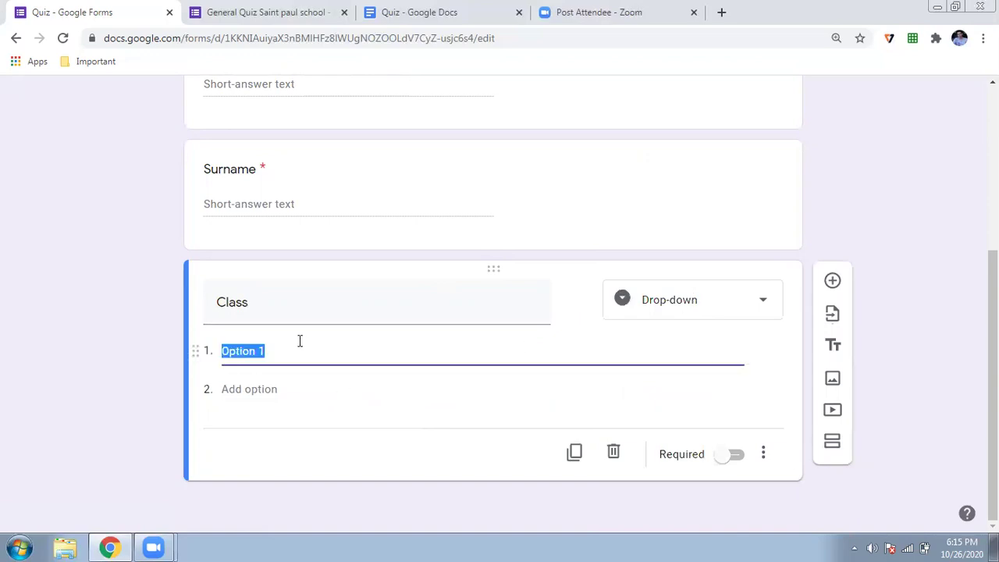
{"action": "type", "text": "VI"}
{"action": "left_click", "coordinate": [268, 379]}
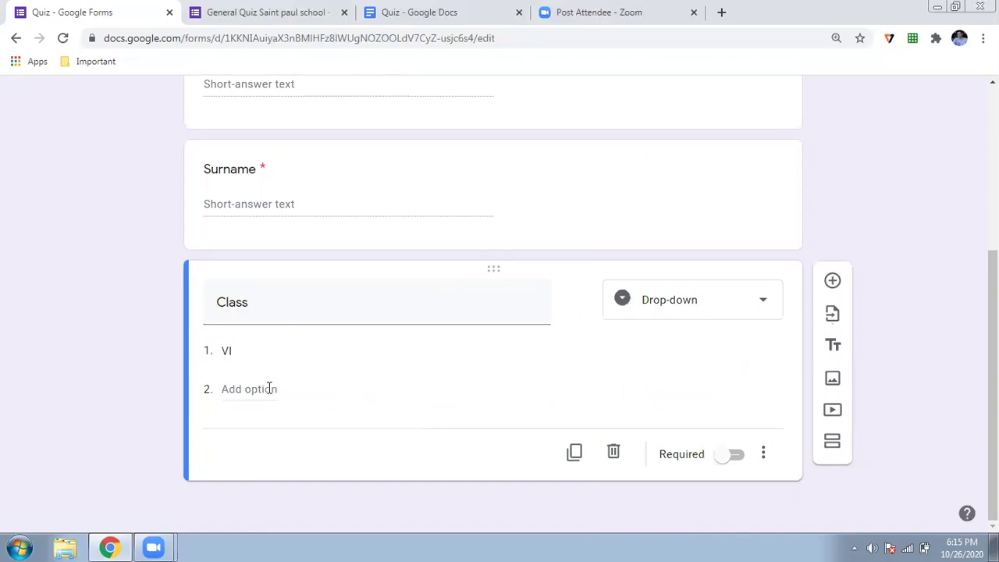
{"action": "type", "text": "VII"}
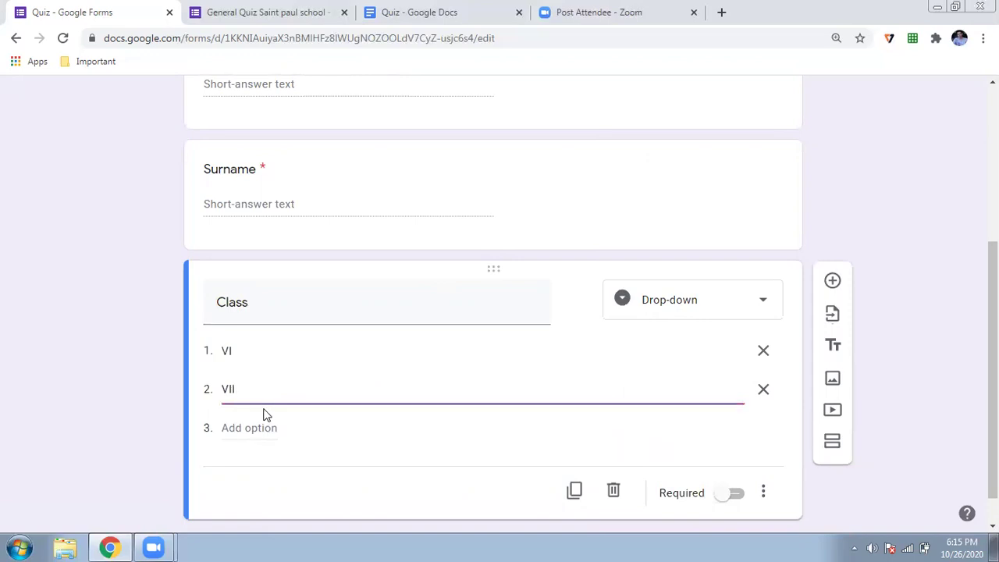
{"action": "left_click", "coordinate": [263, 427]}
{"action": "type", "text": "VIII"}
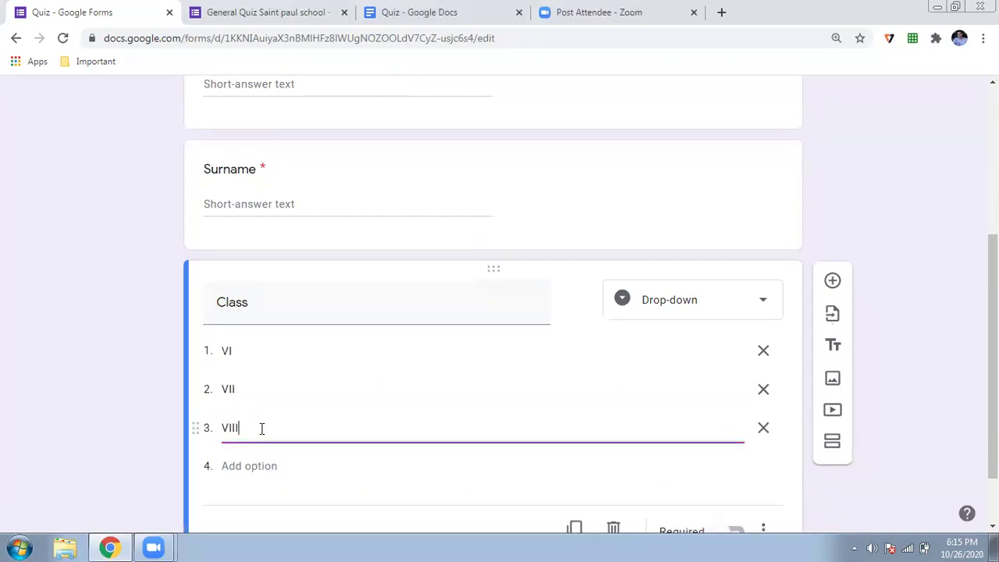
{"action": "left_click", "coordinate": [257, 466]}
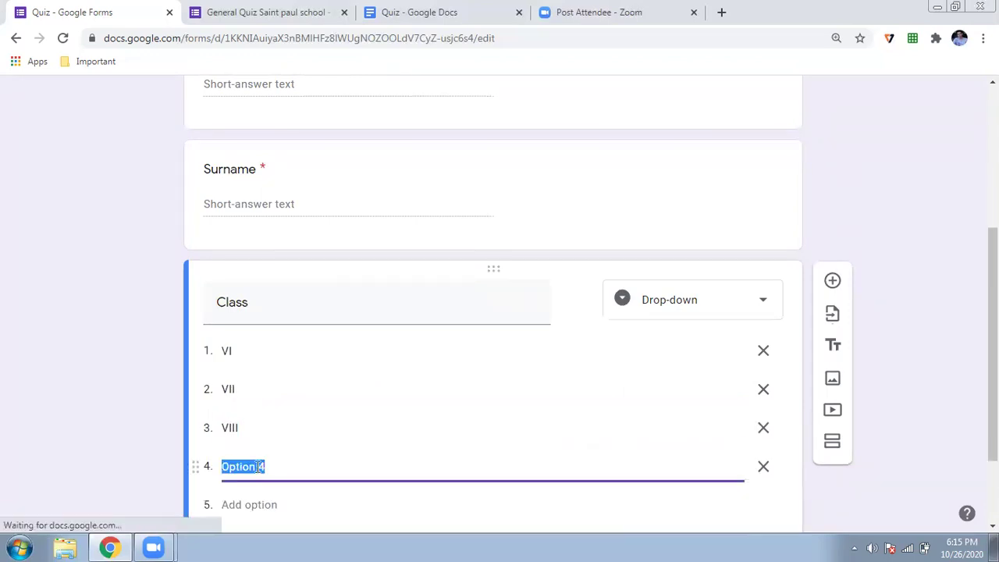
{"action": "type", "text": "IX"}
{"action": "left_click", "coordinate": [245, 396]}
{"action": "type", "text": "X"}
{"action": "left_click", "coordinate": [733, 501]}
Add a Division drop-down question with option A, then accept suggested options B, C and D
{"action": "left_click", "coordinate": [831, 194]}
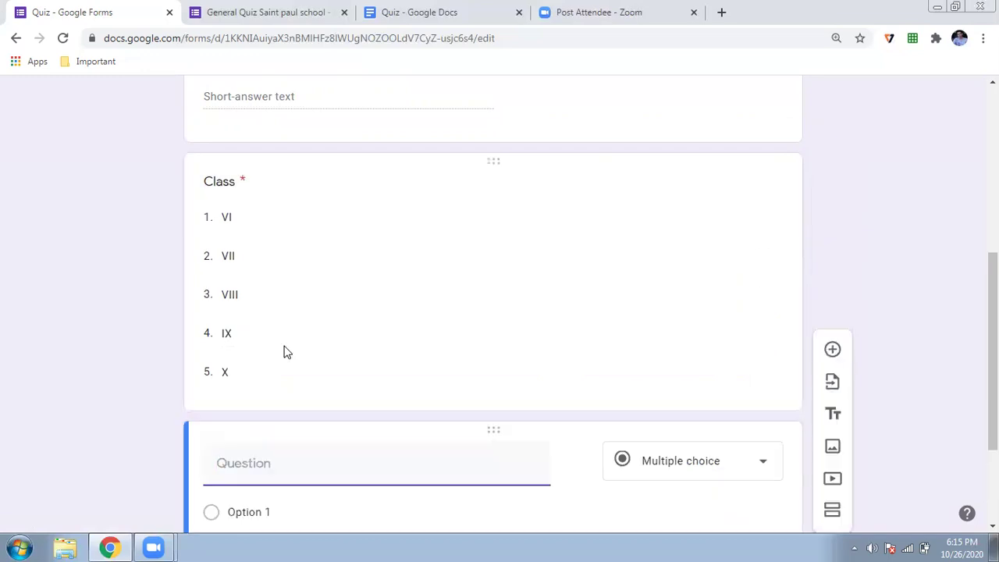
{"action": "type", "text": "Divisio"}
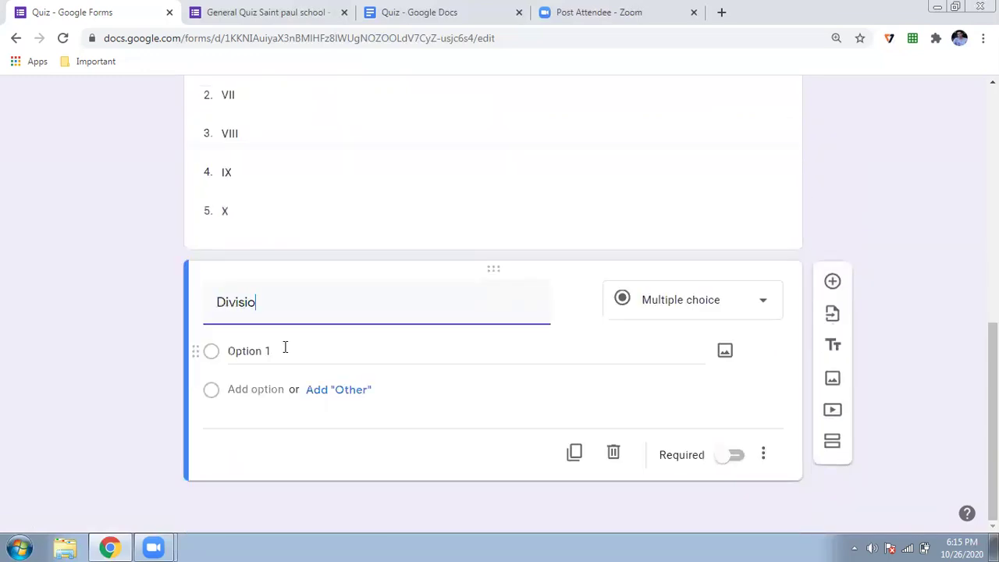
{"action": "type", "text": "n"}
{"action": "left_click", "coordinate": [693, 308]}
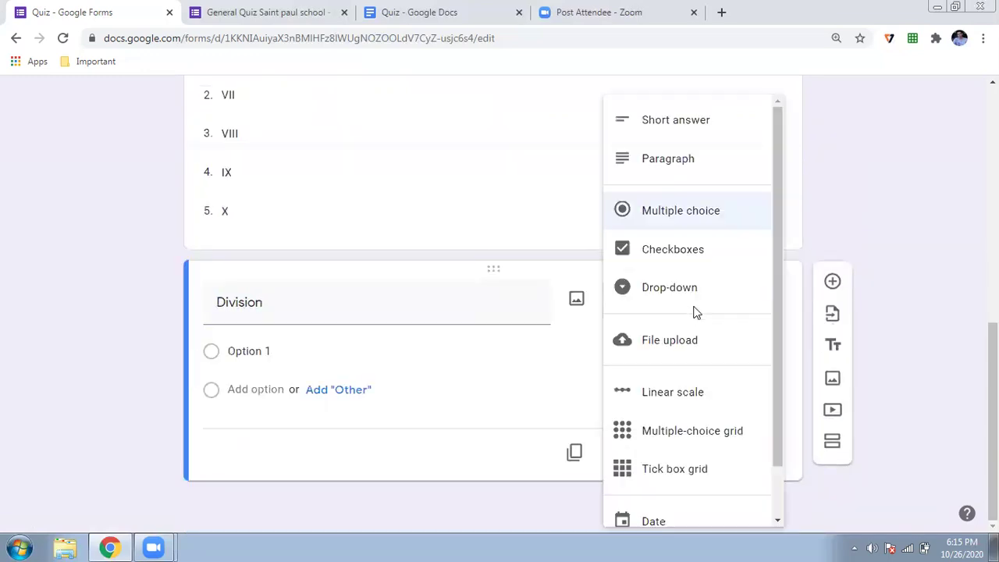
{"action": "left_click", "coordinate": [692, 299]}
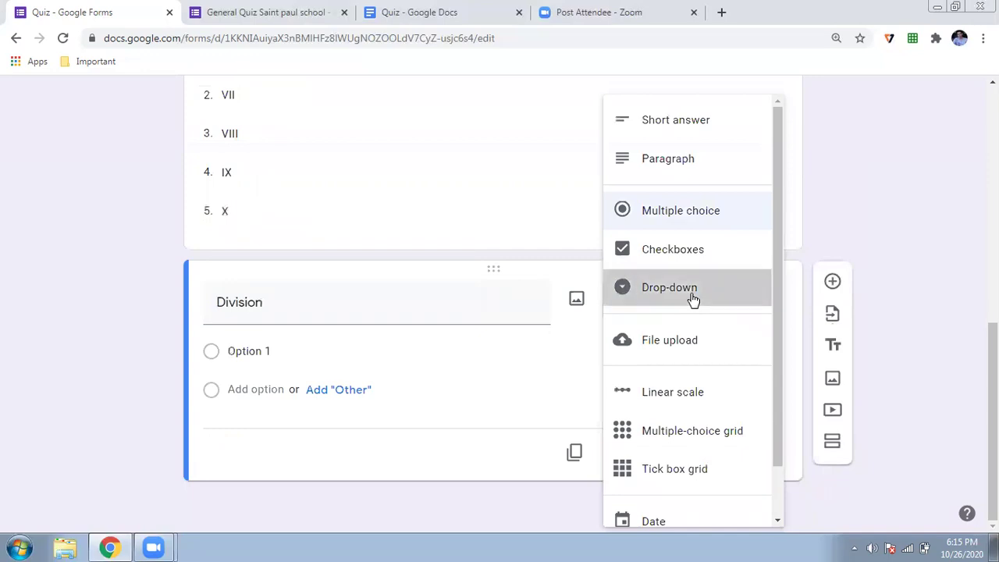
{"action": "left_click", "coordinate": [231, 354]}
{"action": "type", "text": "A"}
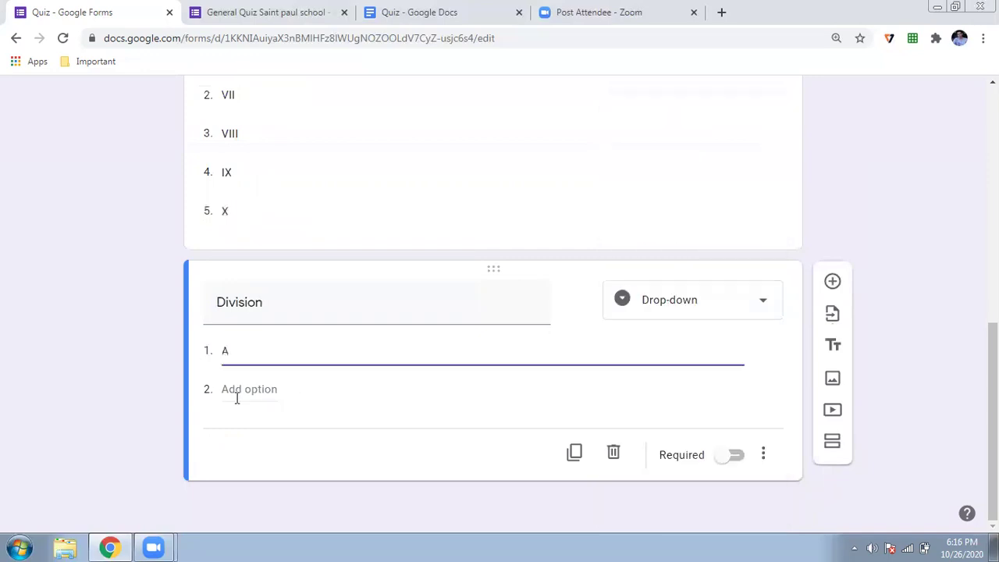
{"action": "left_click", "coordinate": [236, 397]}
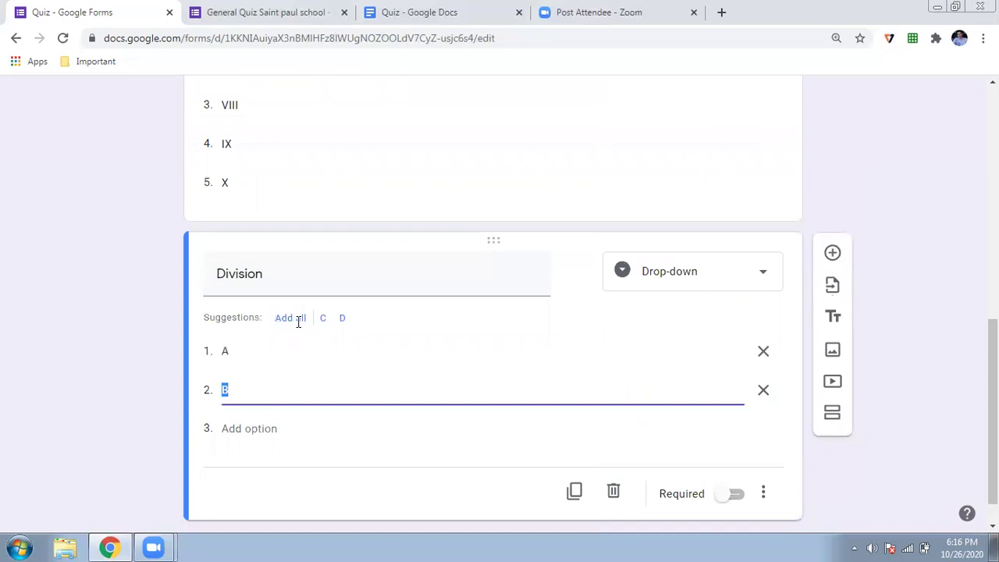
{"action": "left_click", "coordinate": [291, 318]}
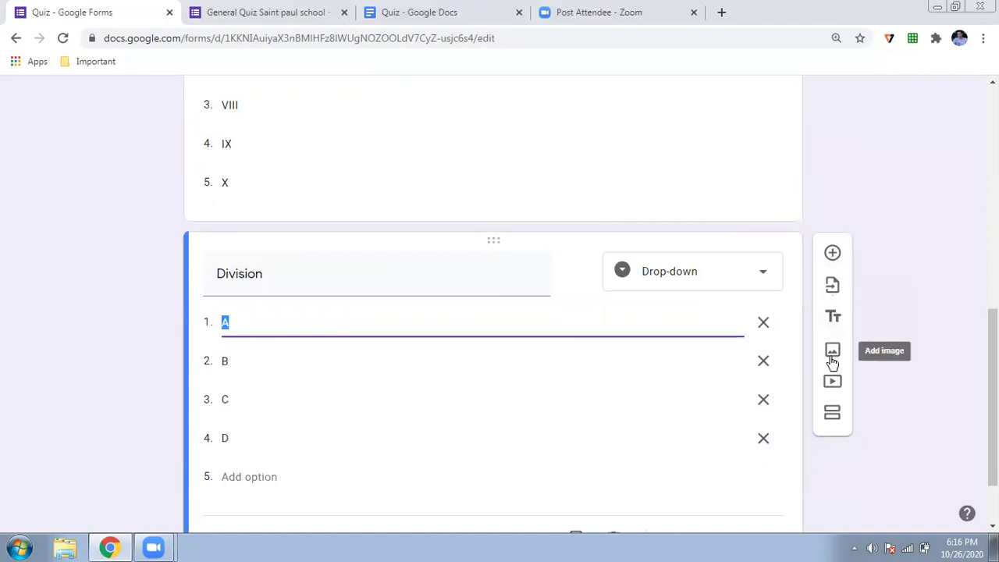
Add a section titled 'Quiz Starts over here' containing a blank question
{"action": "left_click", "coordinate": [831, 415]}
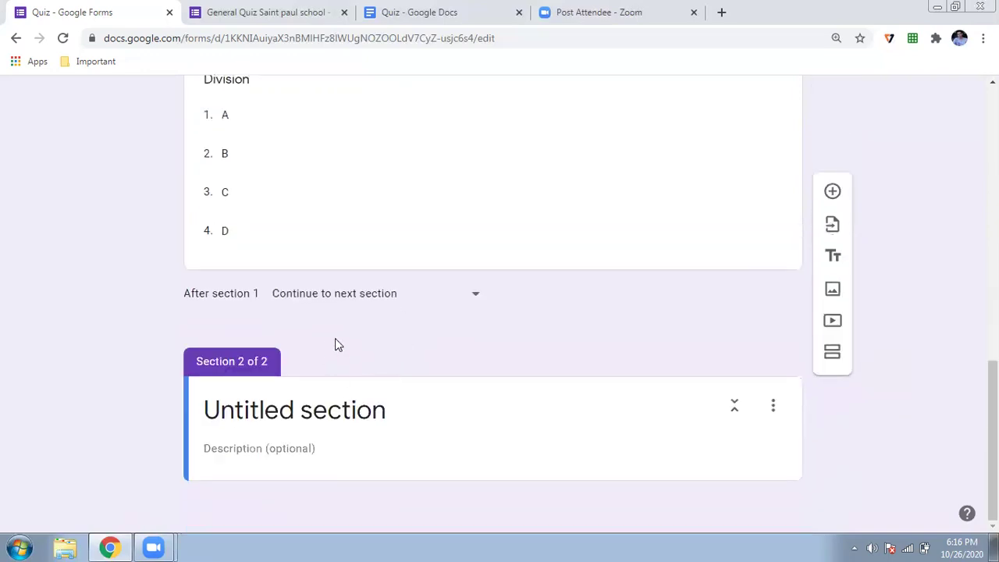
{"action": "left_click", "coordinate": [330, 403]}
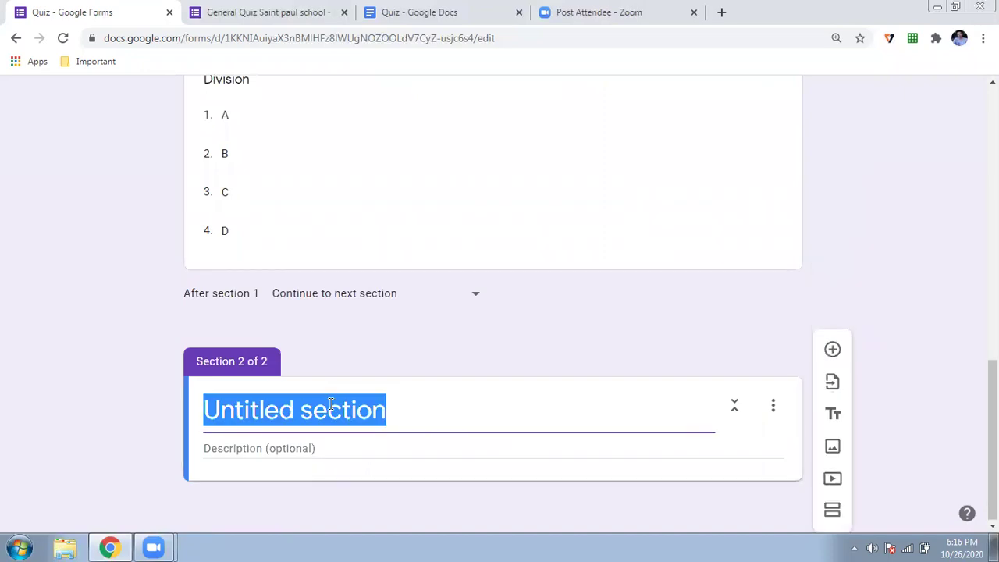
{"action": "type", "text": "Quiz "}
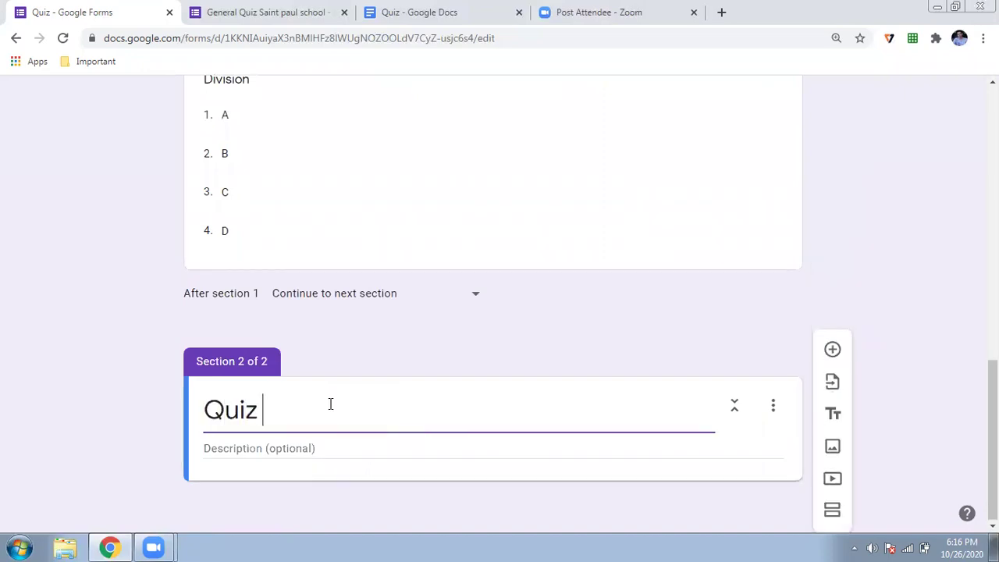
{"action": "type", "text": "Starts over here"}
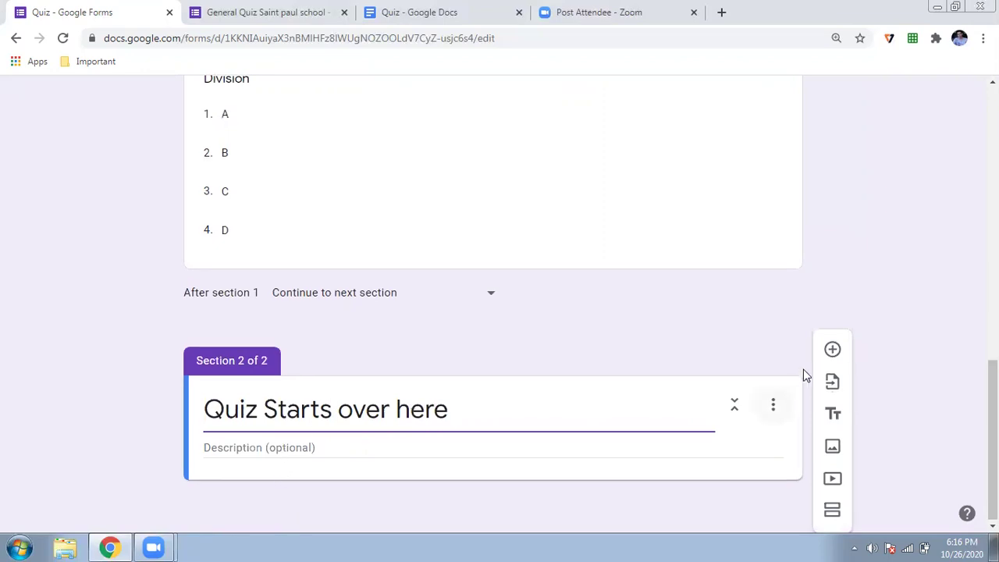
{"action": "left_click", "coordinate": [832, 351]}
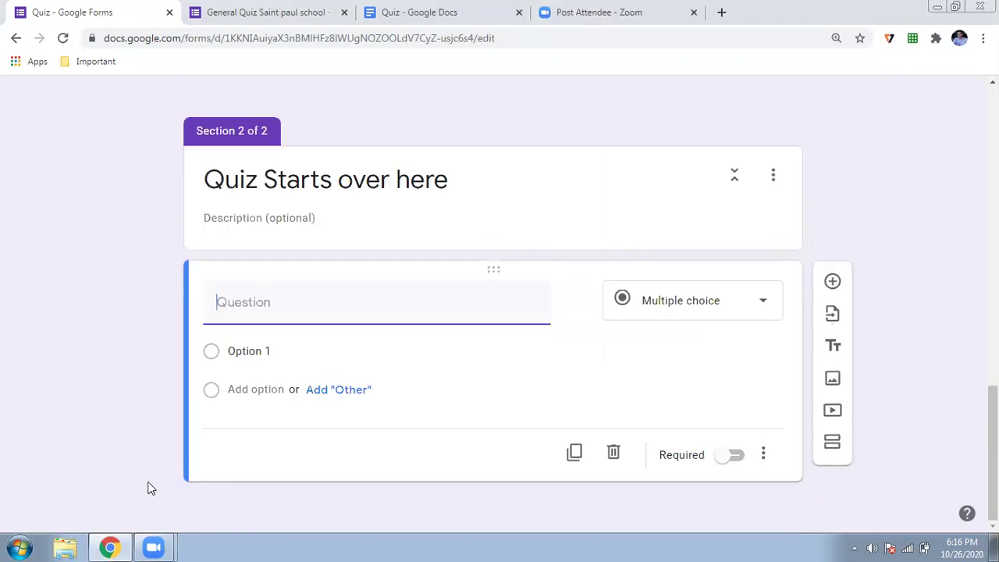
Paste the train-length question from the Quiz document as the question title
{"action": "left_click", "coordinate": [469, 15]}
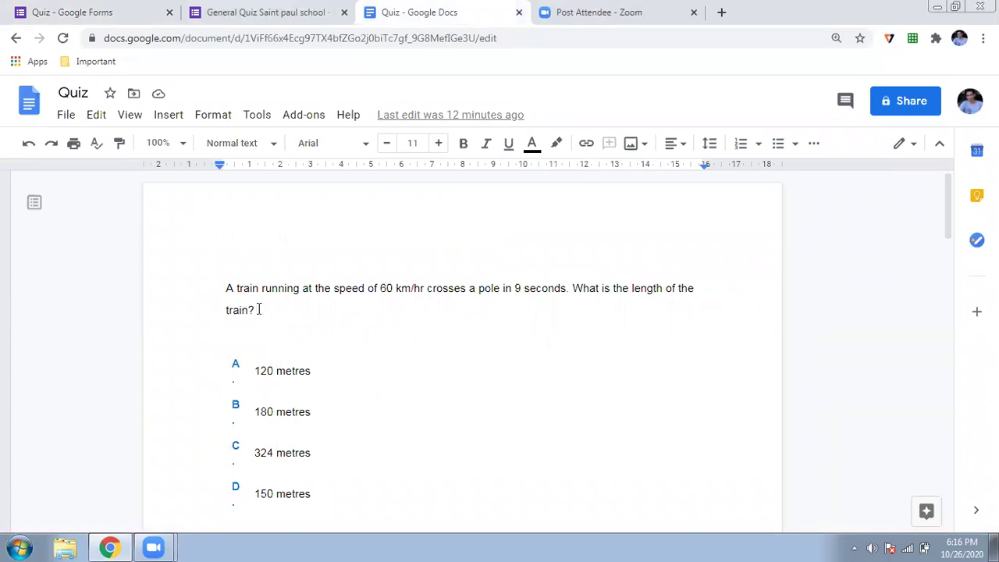
{"action": "left_click_drag", "start_coordinate": [260, 309], "coordinate": [219, 289]}
{"action": "key", "text": "ctrl+c"}
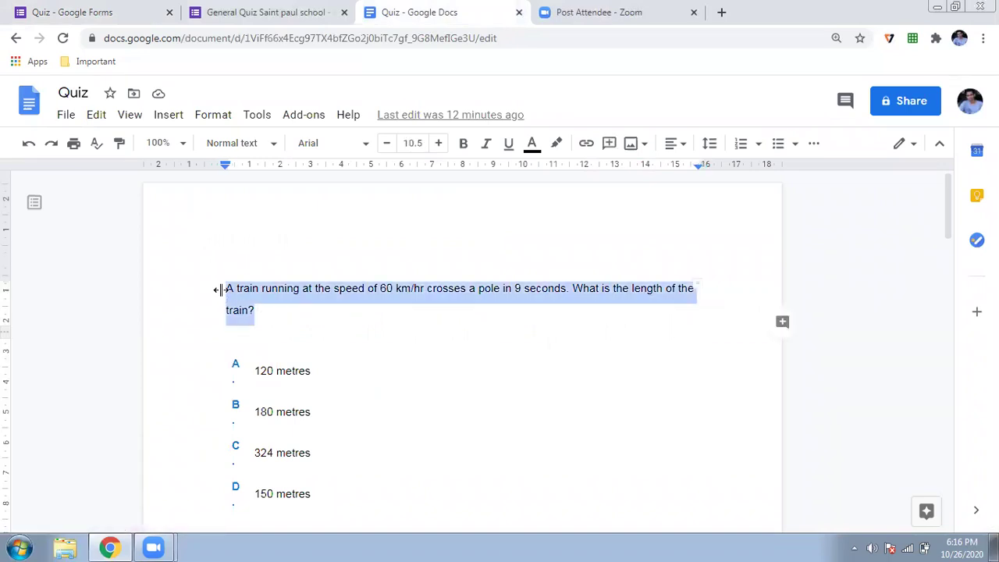
{"action": "left_click", "coordinate": [74, 11]}
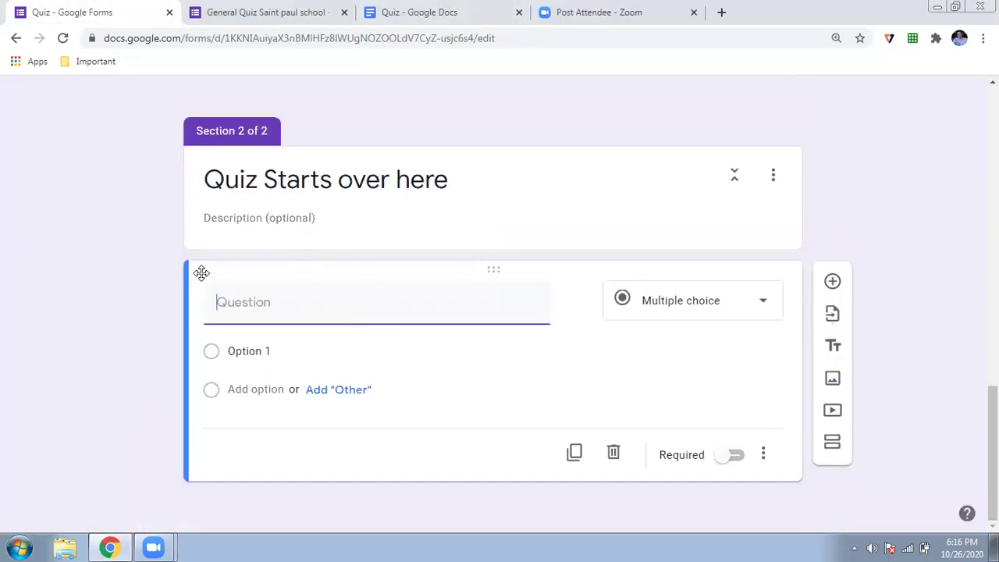
{"action": "key", "text": "ctrl+v"}
Paste answers 120, 180, 324 and 150 metres, remove Option 1, and add a question
{"action": "left_click", "coordinate": [245, 369]}
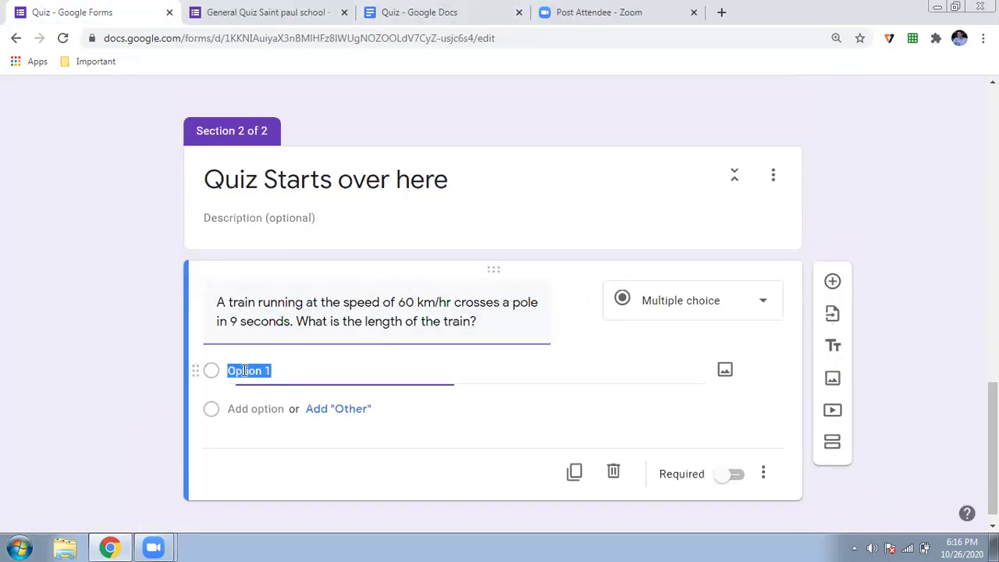
{"action": "left_click", "coordinate": [458, 10]}
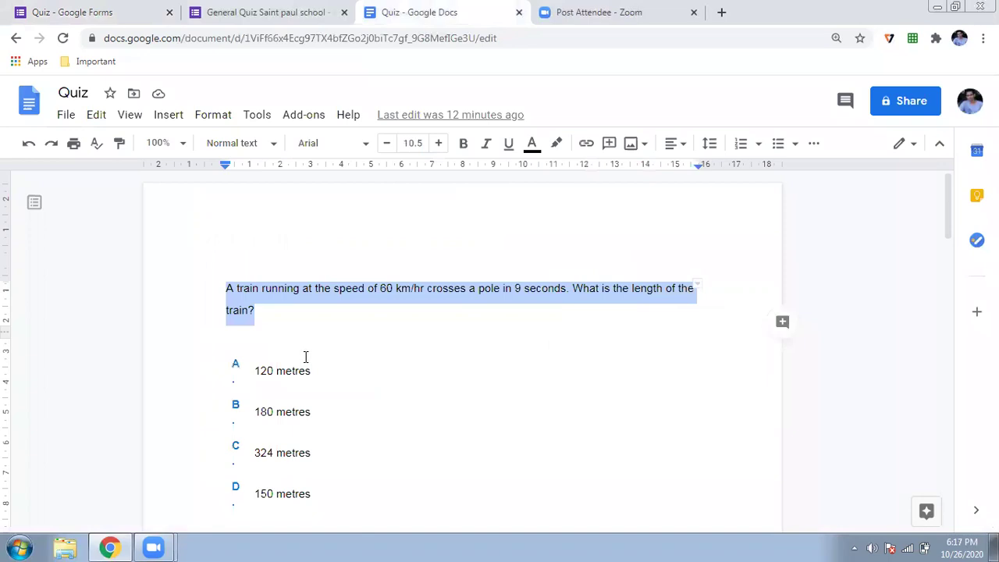
{"action": "left_click_drag", "start_coordinate": [258, 368], "coordinate": [304, 485]}
{"action": "key", "text": "ctrl+c"}
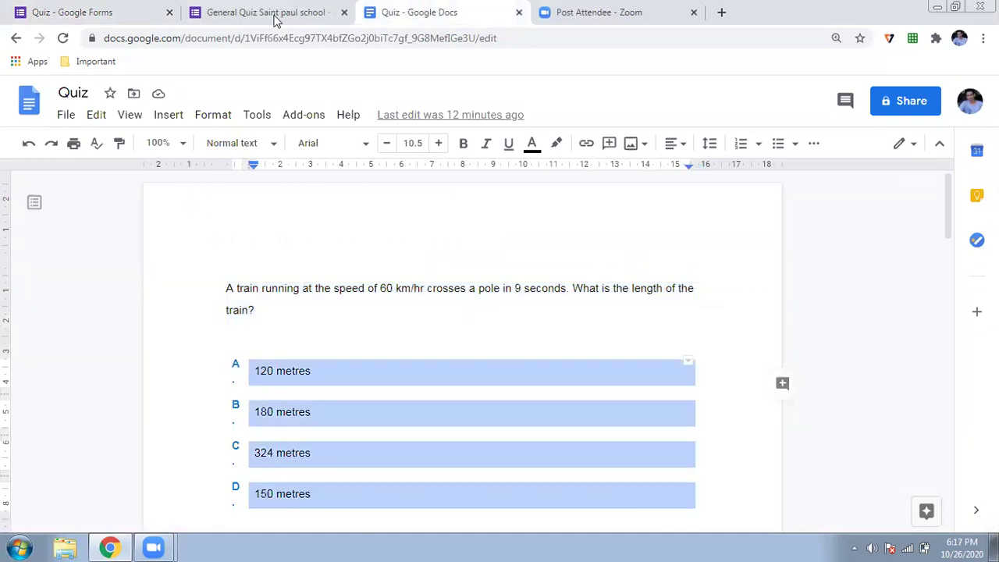
{"action": "left_click", "coordinate": [78, 12]}
{"action": "key", "text": "ctrl+v"}
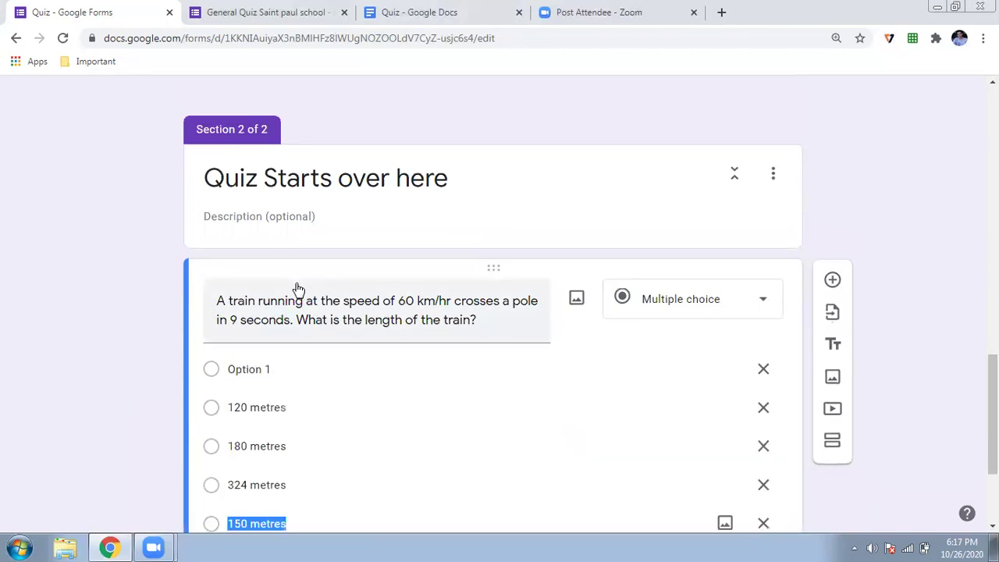
{"action": "scroll", "coordinate": [404, 392], "scroll_direction": "down", "scroll_amount": 2}
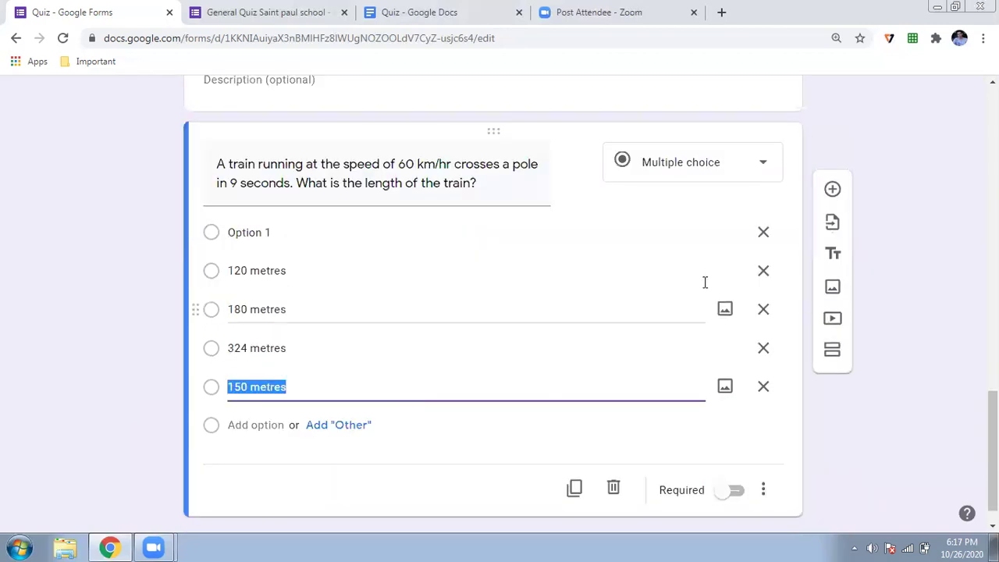
{"action": "left_click", "coordinate": [763, 232]}
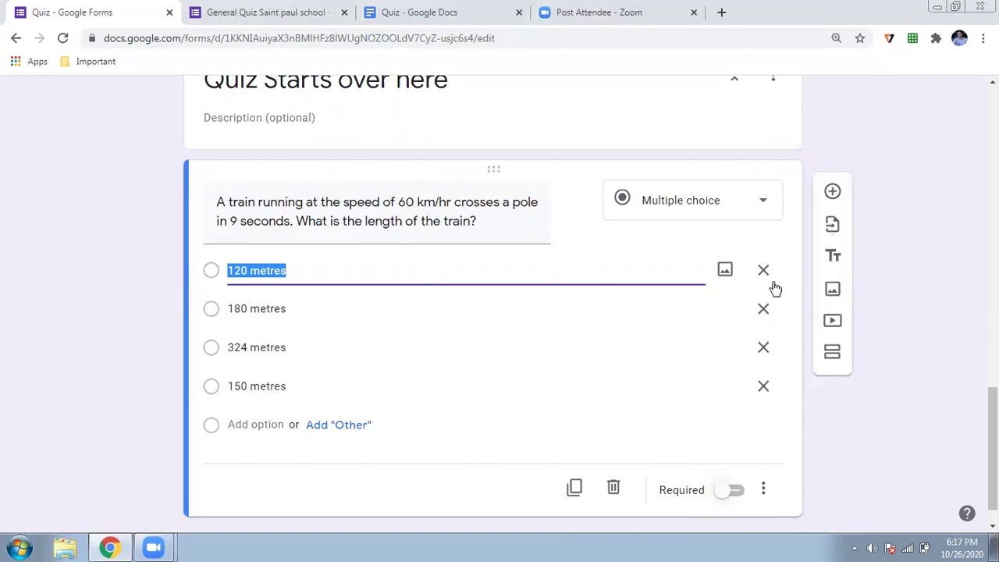
{"action": "left_click", "coordinate": [832, 195]}
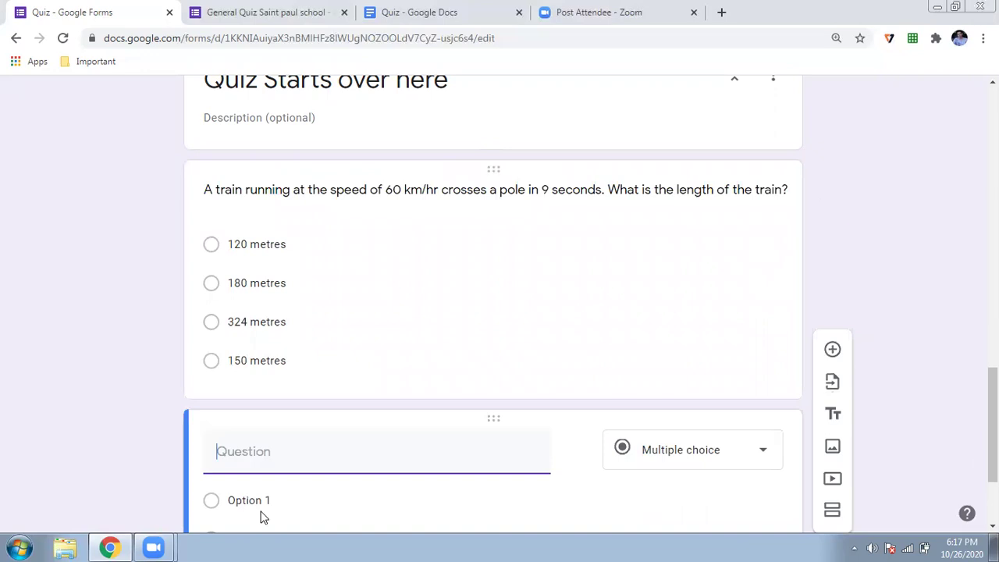
Copy the 125 m train-speed question from the Quiz document into the new question
{"action": "left_click", "coordinate": [121, 546]}
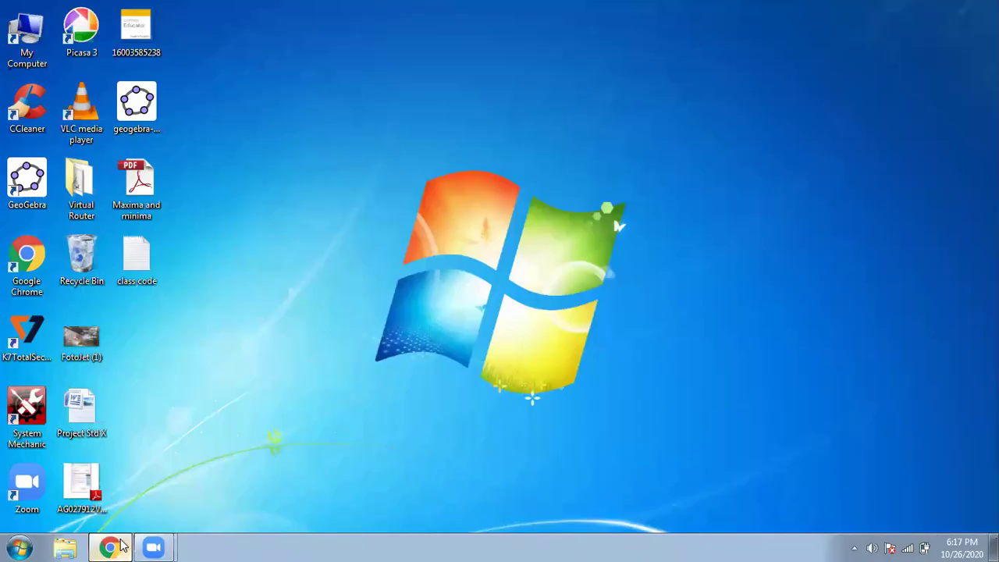
{"action": "left_click", "coordinate": [121, 547]}
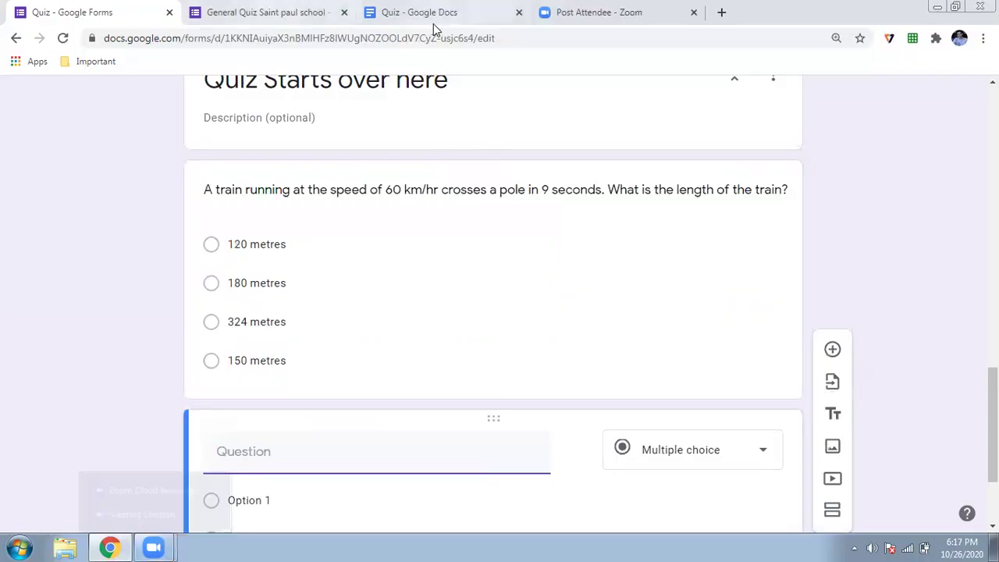
{"action": "left_click", "coordinate": [436, 13]}
{"action": "scroll", "coordinate": [395, 269], "scroll_direction": "down", "scroll_amount": 4}
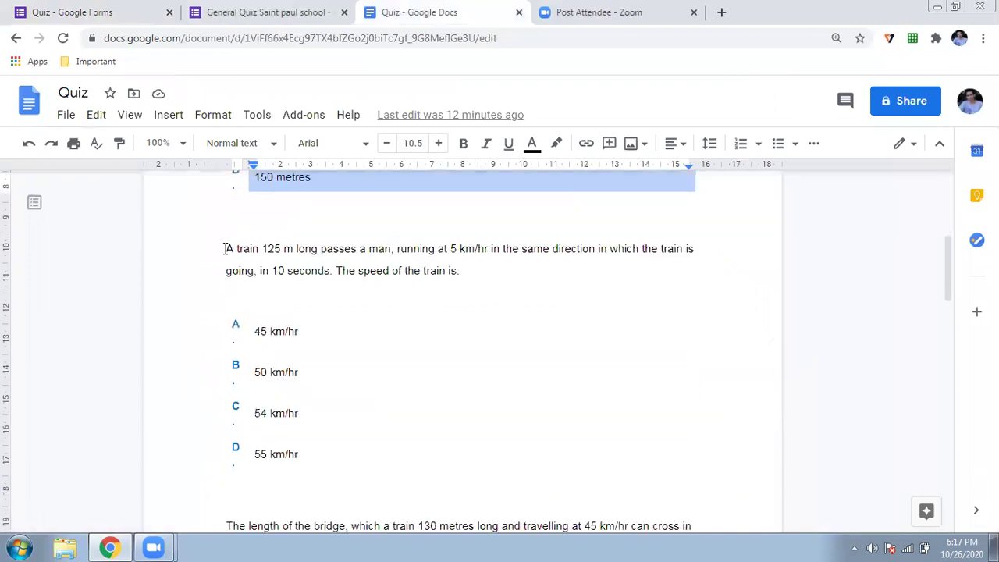
{"action": "left_click_drag", "start_coordinate": [225, 248], "coordinate": [470, 289]}
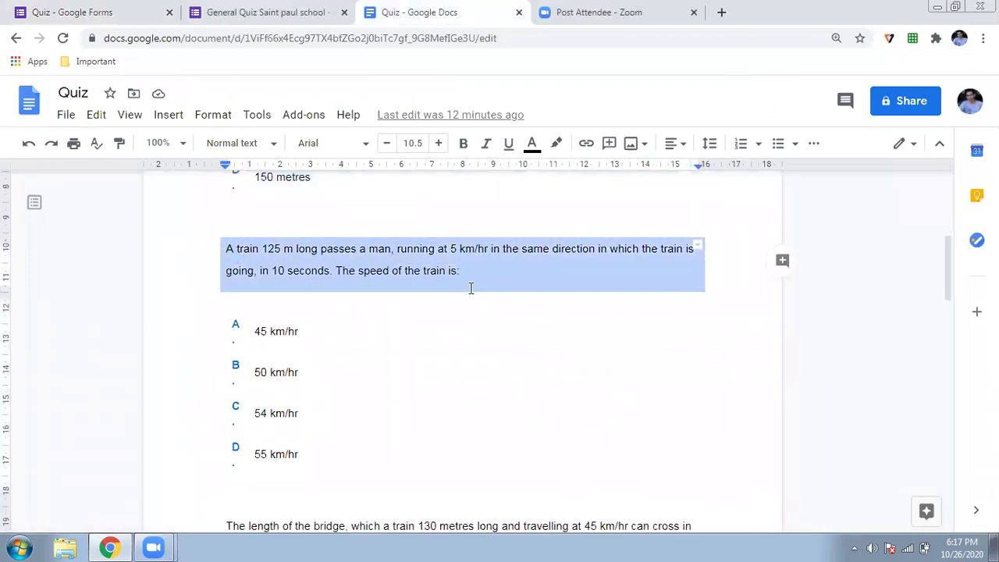
{"action": "key", "text": "ctrl+c"}
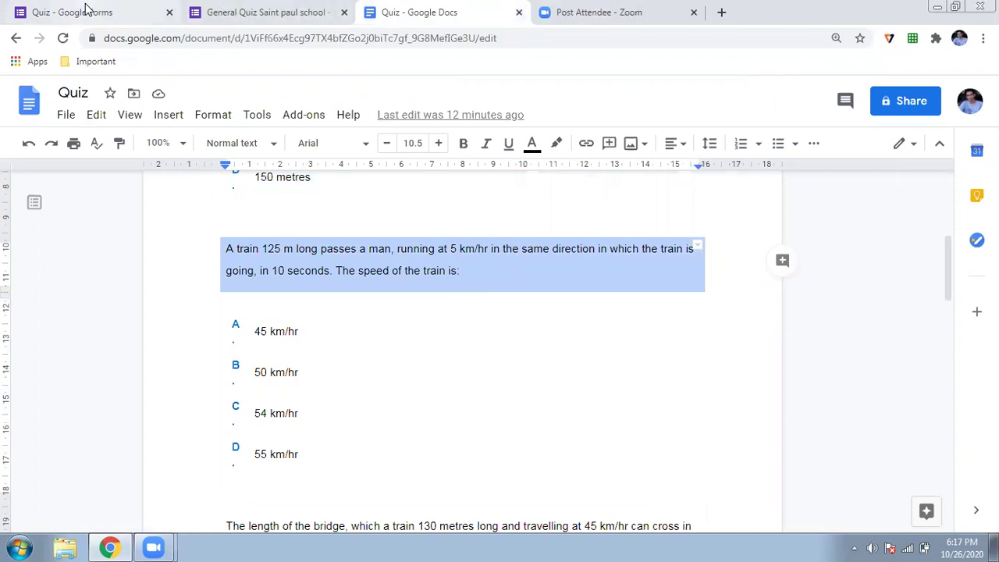
{"action": "left_click", "coordinate": [78, 11]}
{"action": "key", "text": "ctrl+v"}
Paste answers 45, 50, 54 and 55 km/hr, remove Option 1, and add a question
{"action": "scroll", "coordinate": [270, 352], "scroll_direction": "down", "scroll_amount": 2}
{"action": "left_click", "coordinate": [265, 351]}
{"action": "left_click", "coordinate": [122, 546]}
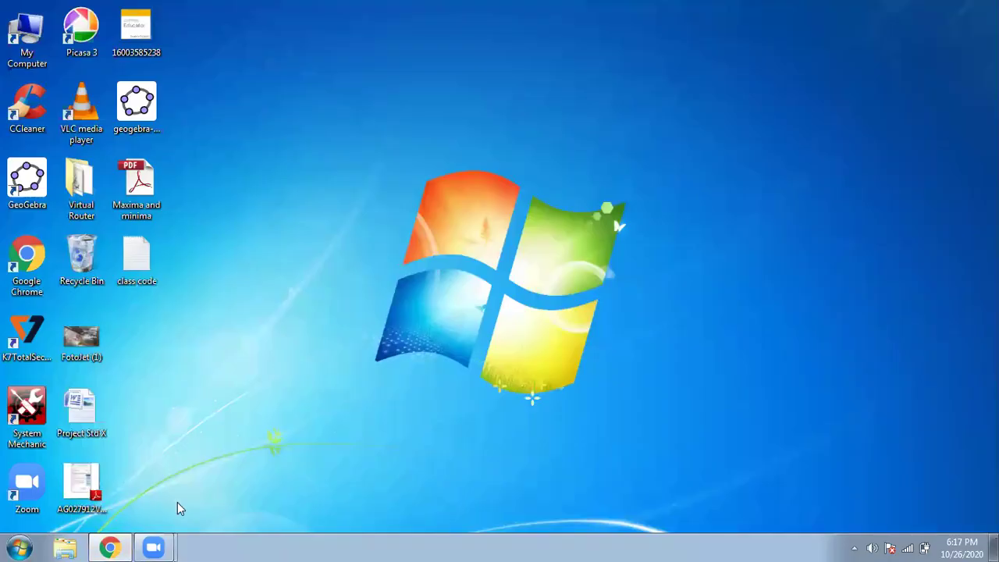
{"action": "left_click", "coordinate": [110, 546]}
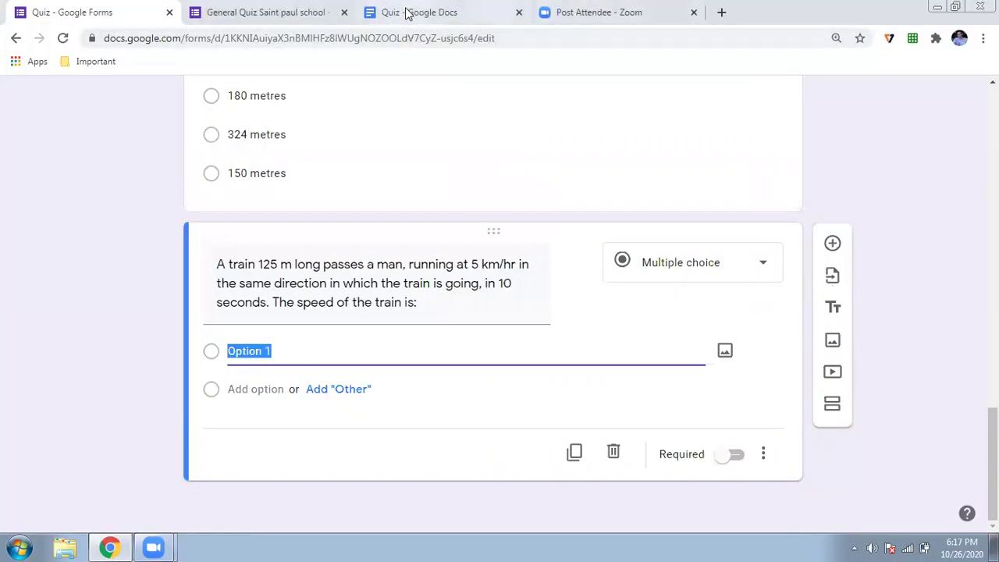
{"action": "left_click", "coordinate": [406, 12]}
{"action": "left_click_drag", "start_coordinate": [255, 335], "coordinate": [297, 451]}
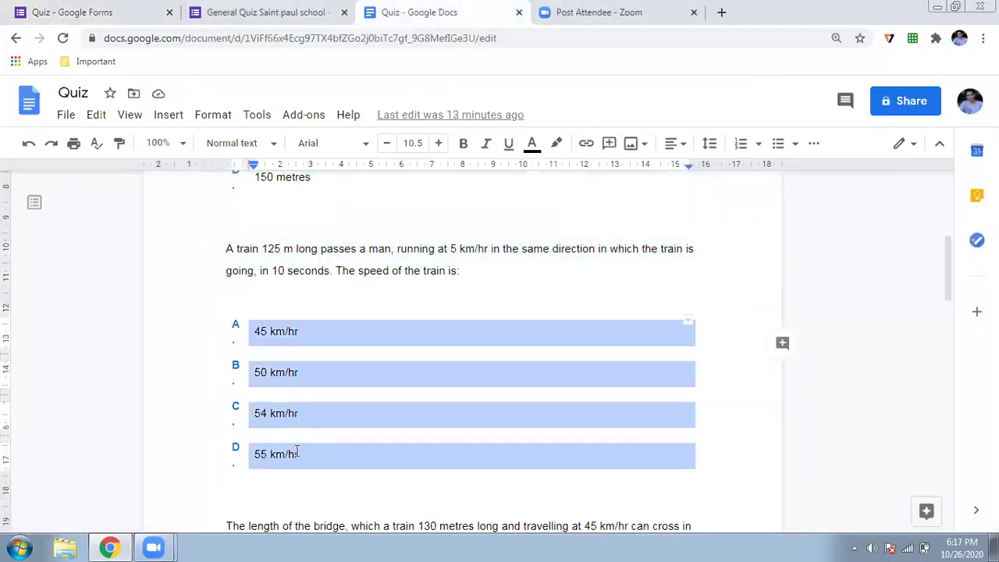
{"action": "left_click", "coordinate": [85, 14]}
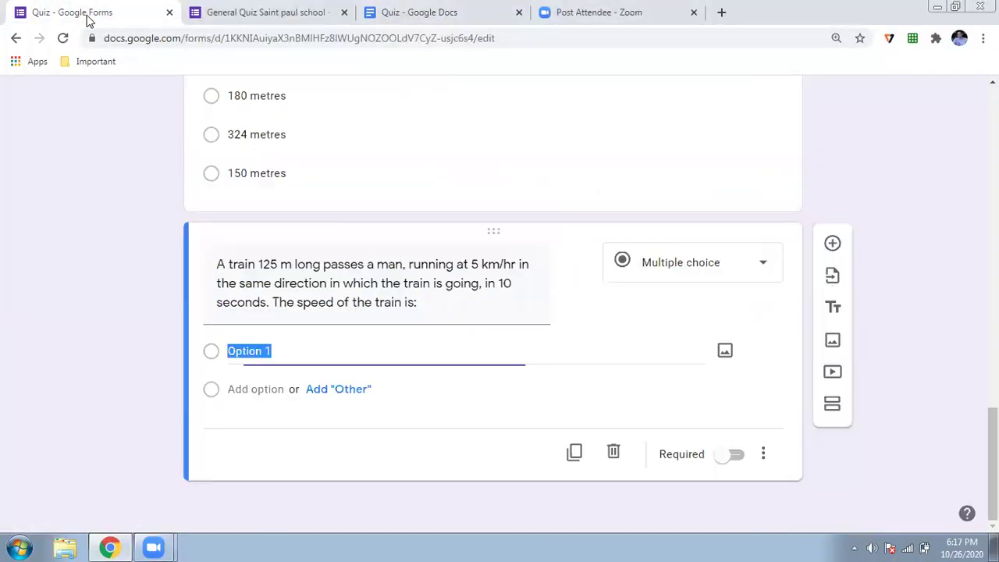
{"action": "key", "text": "ctrl+v"}
{"action": "scroll", "coordinate": [707, 368], "scroll_direction": "down", "scroll_amount": 1}
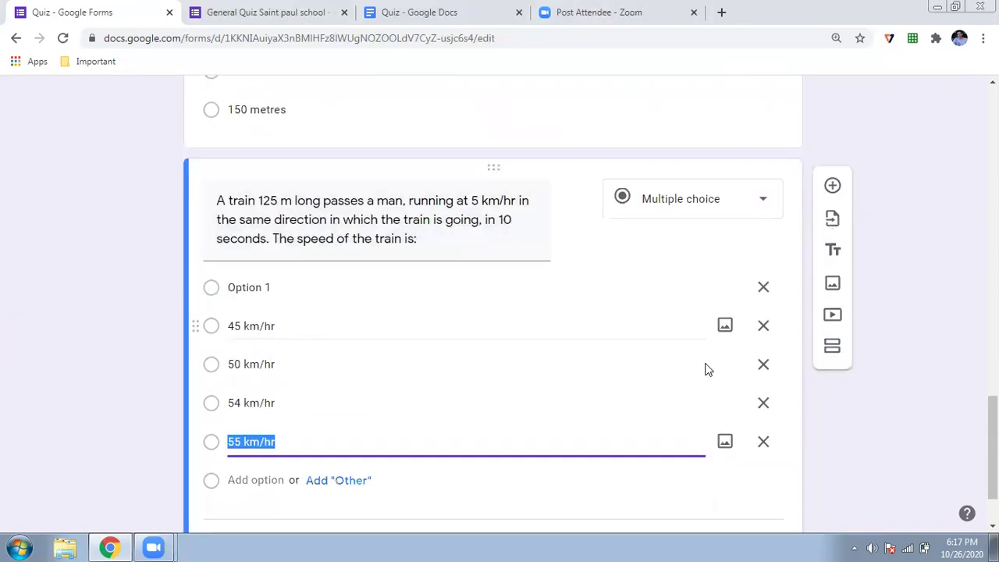
{"action": "left_click", "coordinate": [763, 288]}
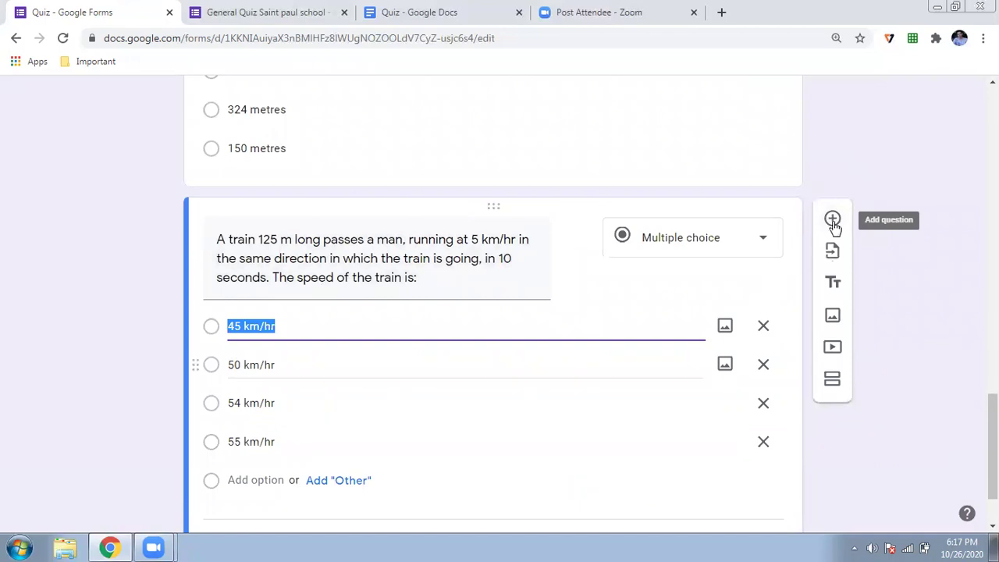
{"action": "left_click", "coordinate": [833, 222]}
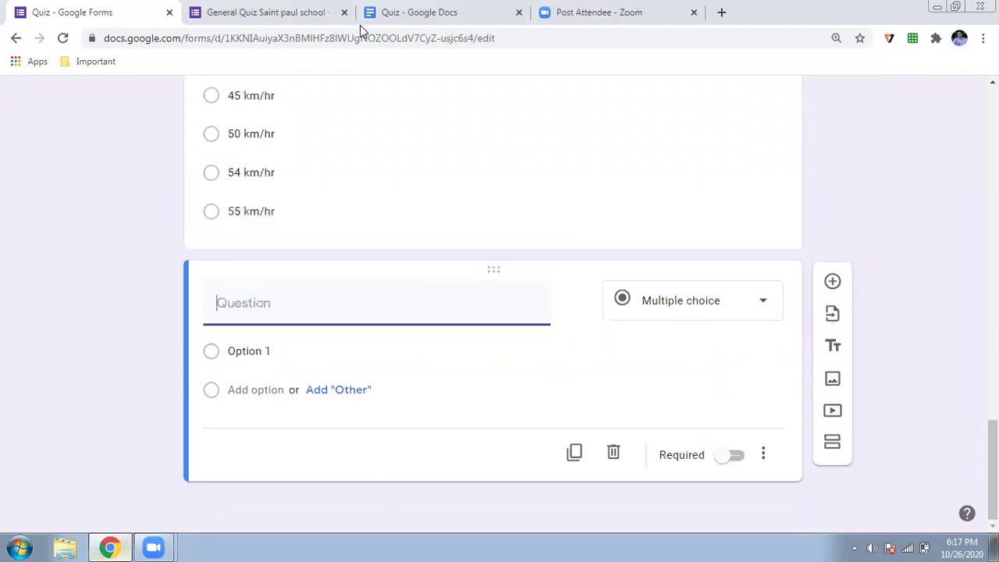
Copy the 130 m train bridge-length question from the Quiz document into the new form question
{"action": "left_click", "coordinate": [383, 23]}
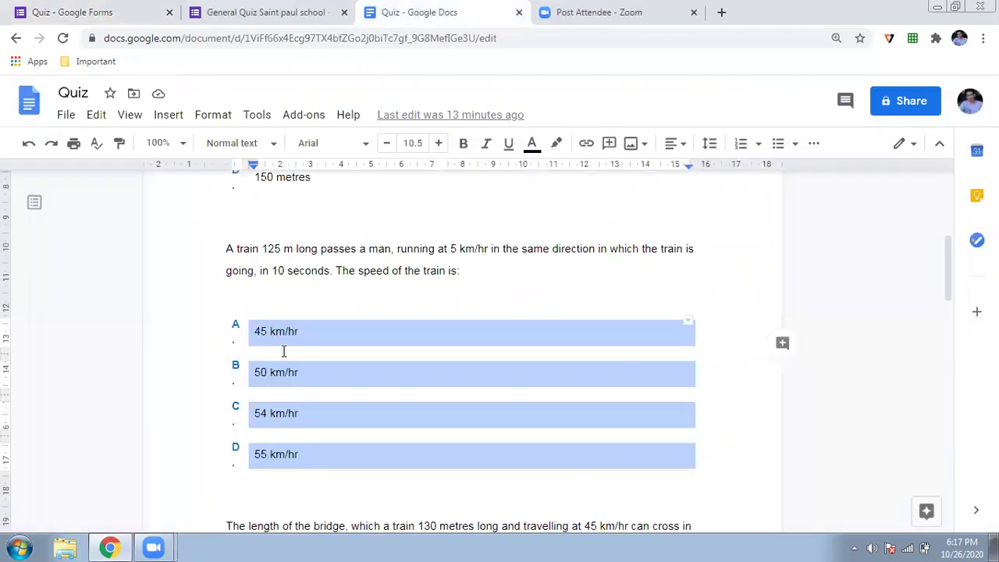
{"action": "scroll", "coordinate": [284, 351], "scroll_direction": "down", "scroll_amount": 3}
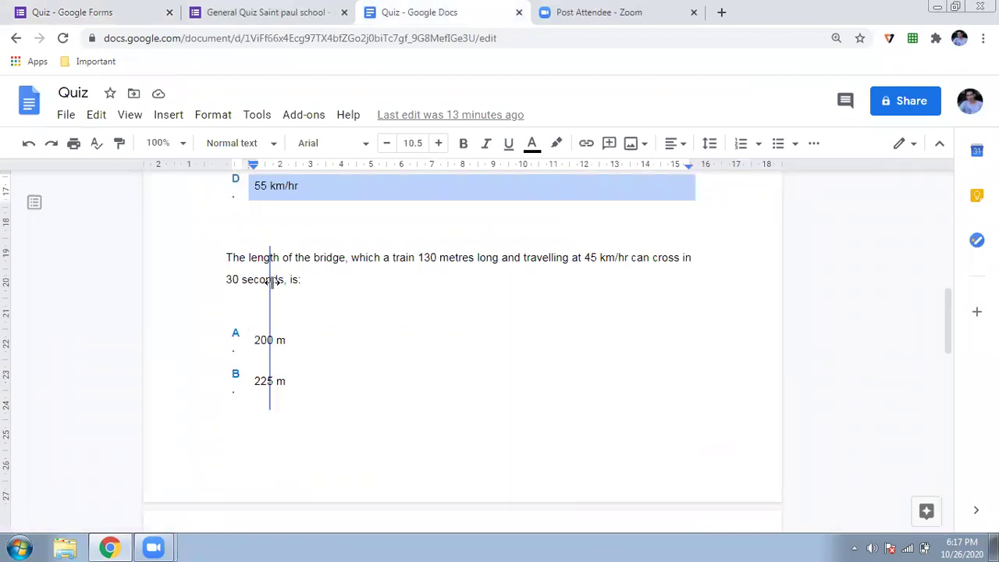
{"action": "left_click_drag", "start_coordinate": [269, 281], "coordinate": [270, 281]}
{"action": "triple_click", "coordinate": [275, 257]}
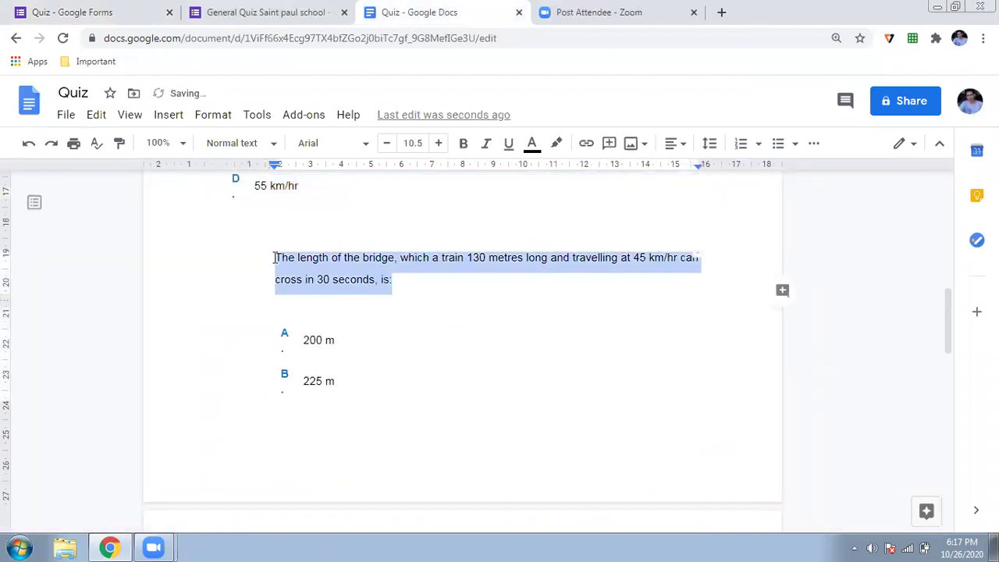
{"action": "left_click", "coordinate": [122, 8]}
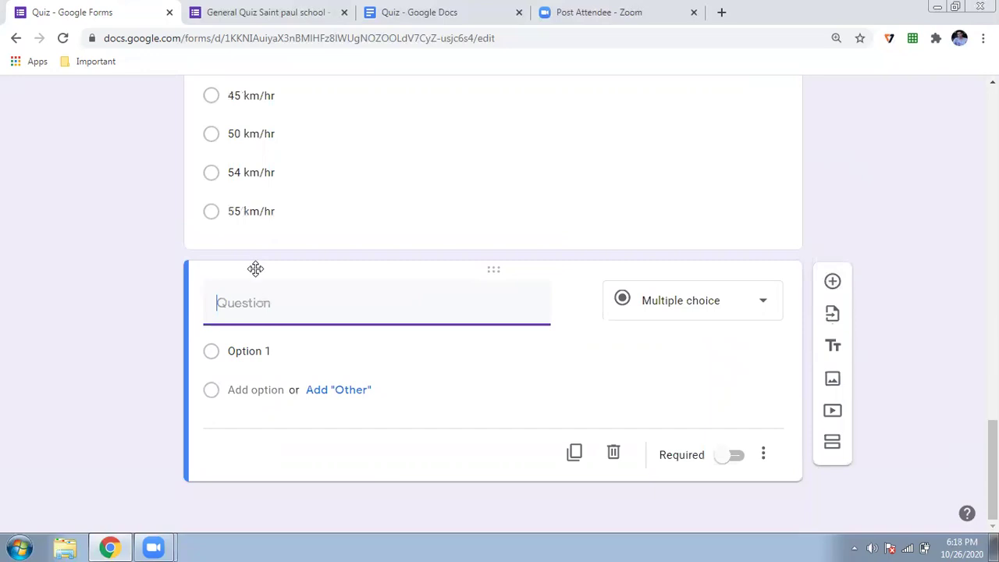
{"action": "key", "text": "ctrl+v"}
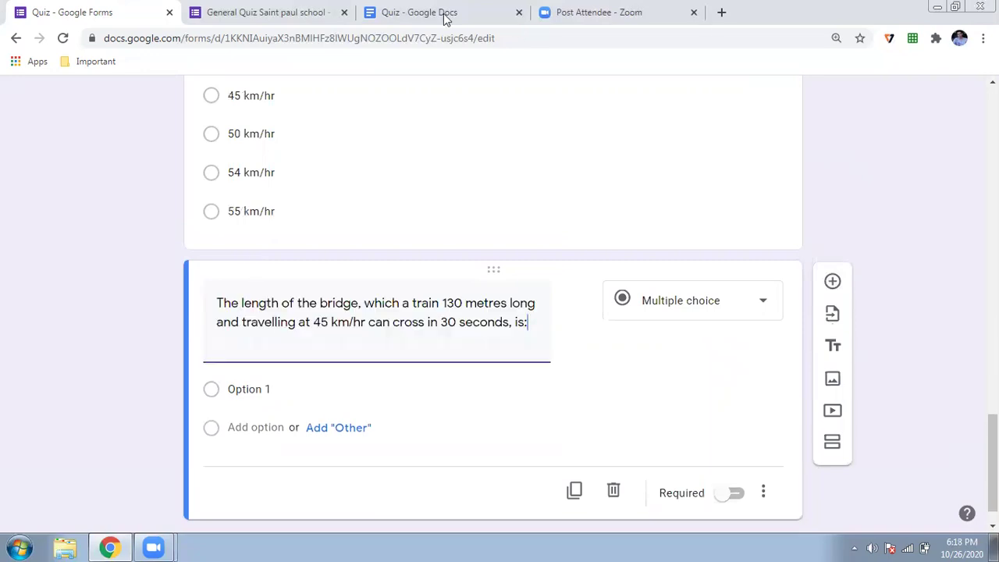
Paste the answer choices 200 m, 225 m, 245 m and 250 m, removing the leftover Option 1
{"action": "left_click", "coordinate": [446, 14]}
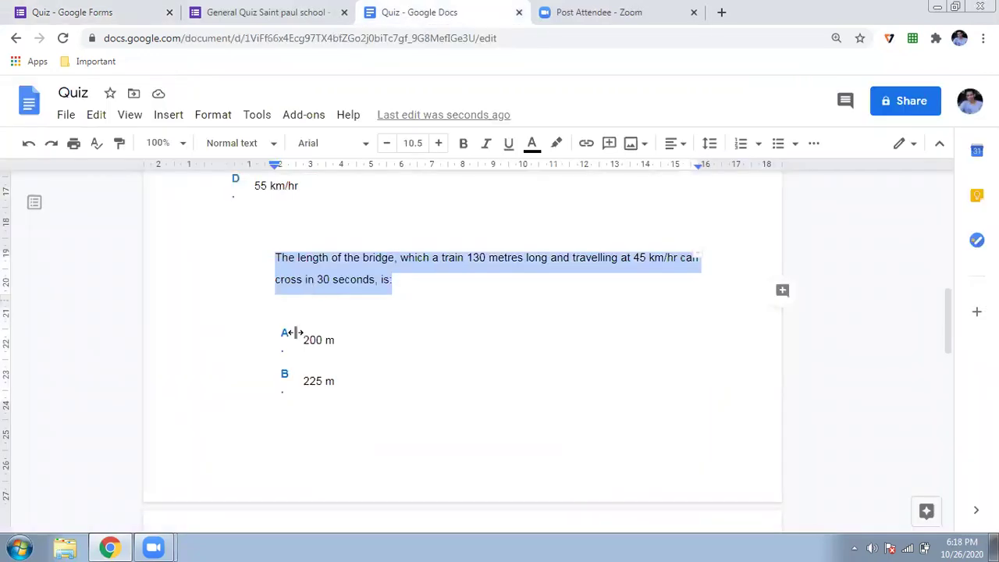
{"action": "scroll", "coordinate": [333, 432], "scroll_direction": "down", "scroll_amount": 1}
{"action": "left_click_drag", "start_coordinate": [333, 432], "coordinate": [328, 251]}
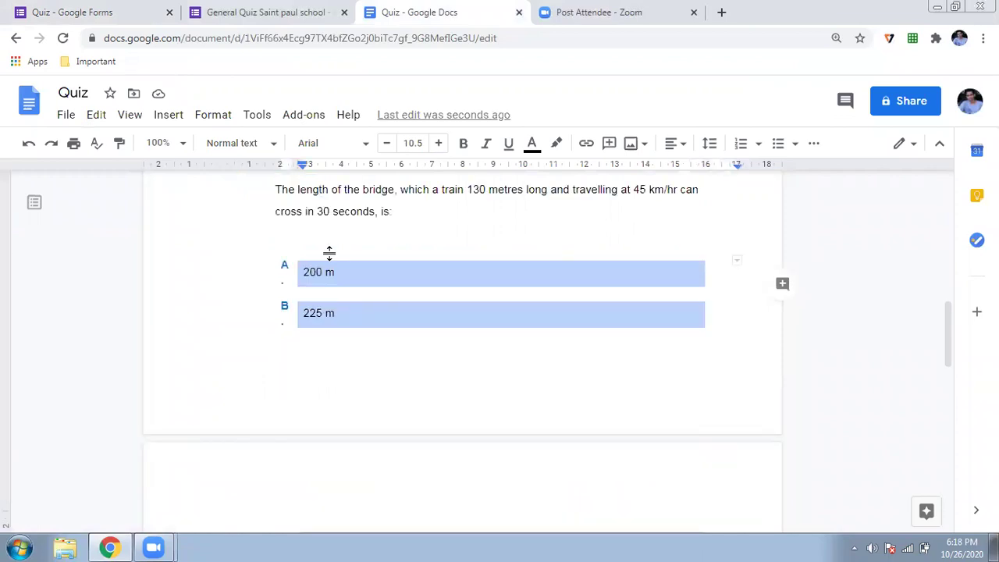
{"action": "scroll", "coordinate": [333, 482], "scroll_direction": "down", "scroll_amount": 2}
{"action": "left_click_drag", "start_coordinate": [333, 481], "coordinate": [337, 478]}
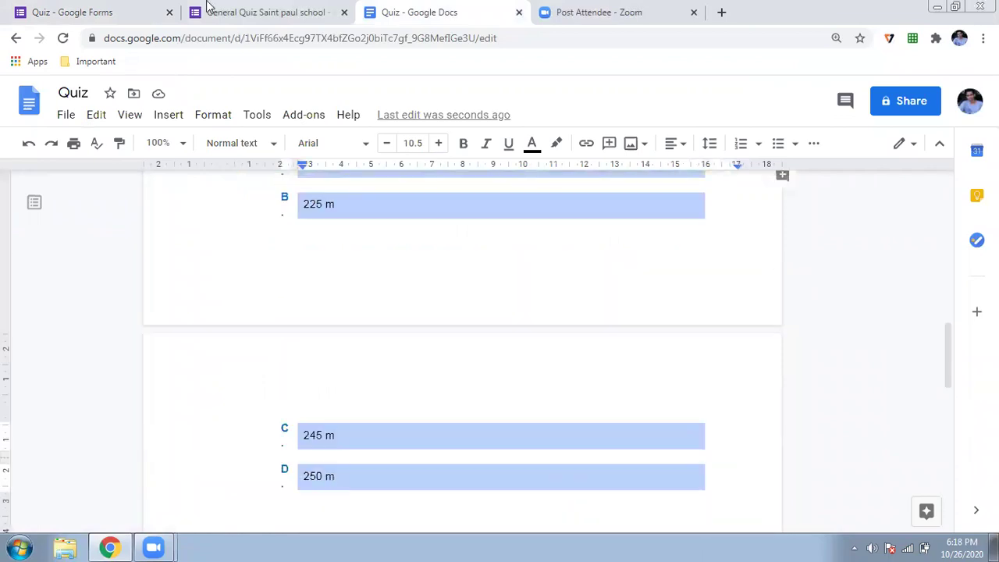
{"action": "left_click", "coordinate": [83, 11]}
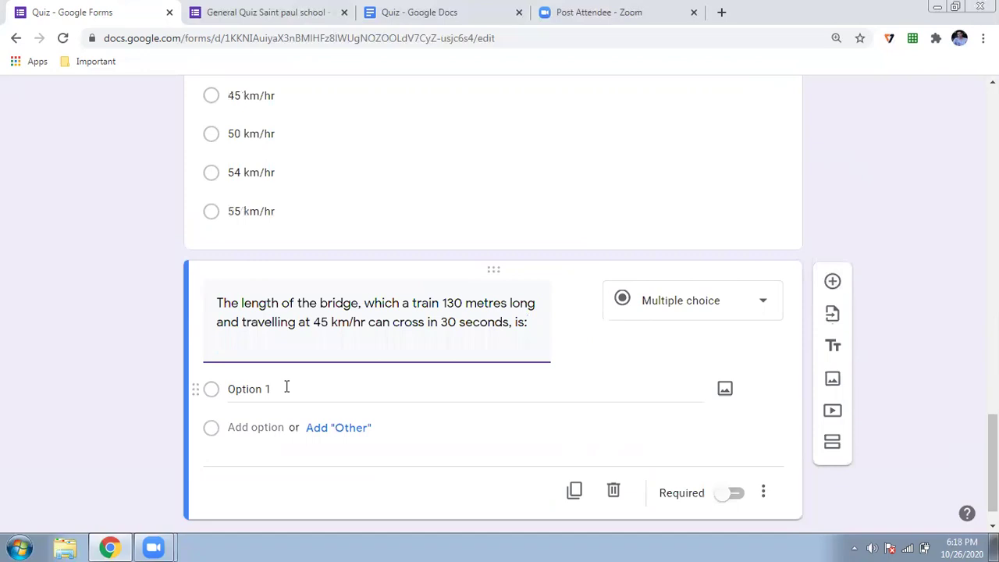
{"action": "left_click", "coordinate": [287, 387]}
{"action": "key", "text": "ctrl+v"}
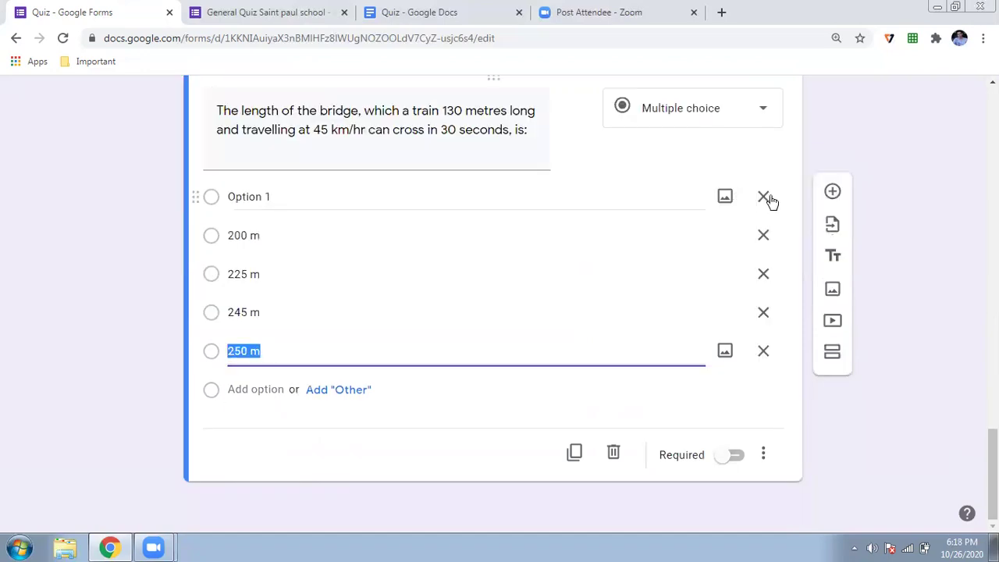
{"action": "left_click", "coordinate": [764, 198]}
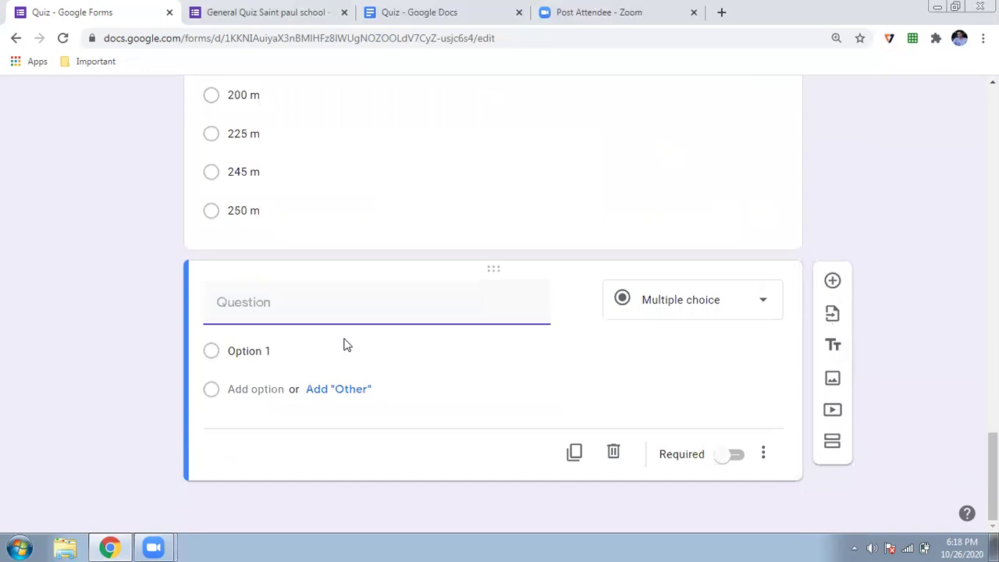
Search YouTube for animal cell videos and insert the 10 Key Structures animal cell video
{"action": "left_click", "coordinate": [839, 413]}
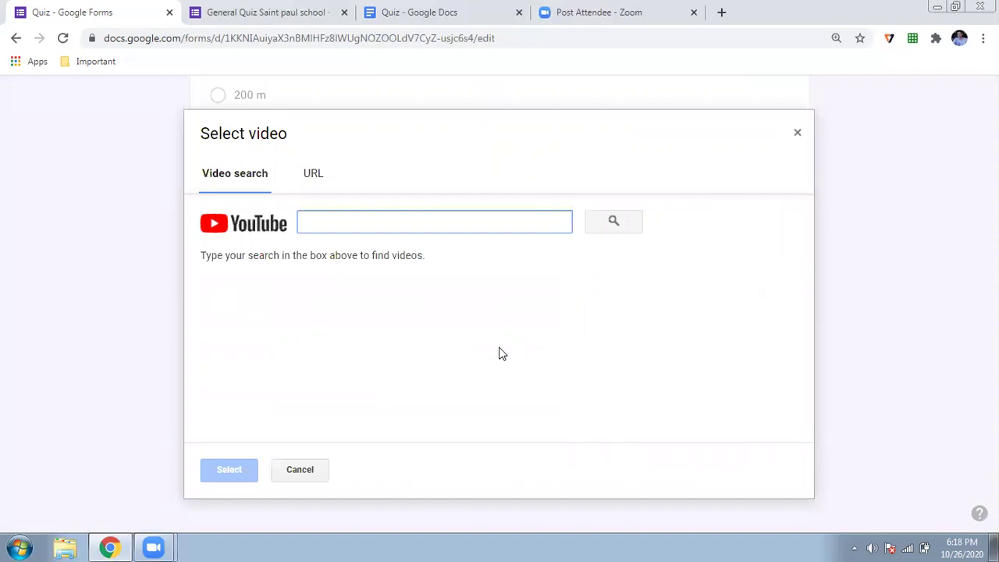
{"action": "type", "text": "Cell"}
{"action": "key", "text": "BackSpace"}
{"action": "key", "text": "BackSpace"}
{"action": "key", "text": "BackSpace"}
{"action": "key", "text": "BackSpace"}
{"action": "key", "text": "BackSpace"}
{"action": "type", "text": "Animal Ceel"}
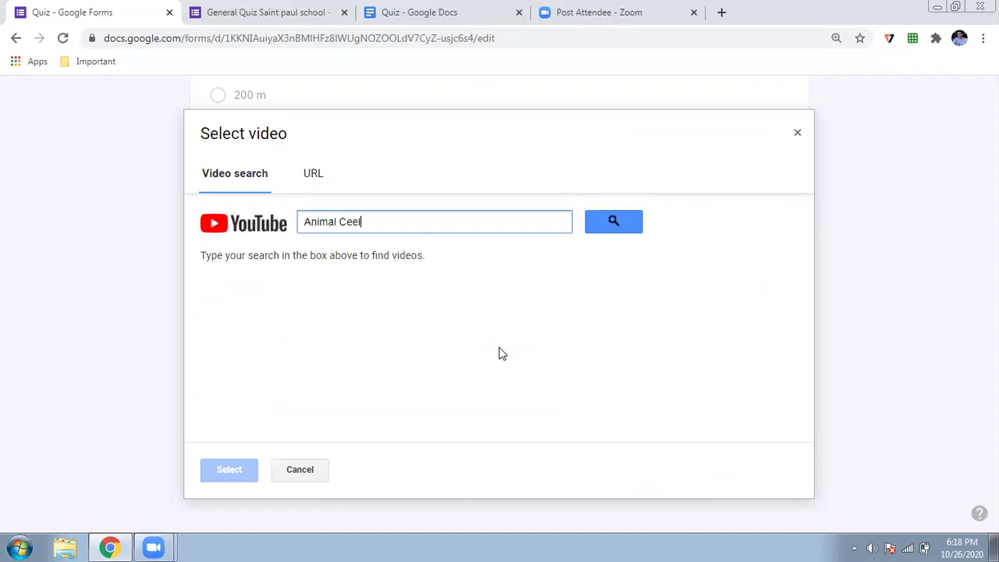
{"action": "left_click", "coordinate": [608, 220]}
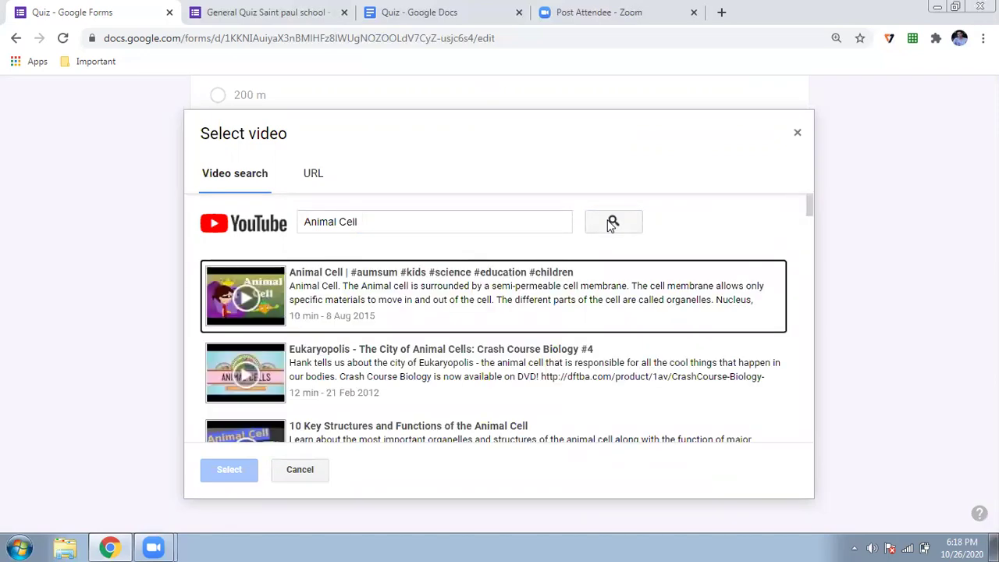
{"action": "scroll", "coordinate": [384, 309], "scroll_direction": "down", "scroll_amount": 1}
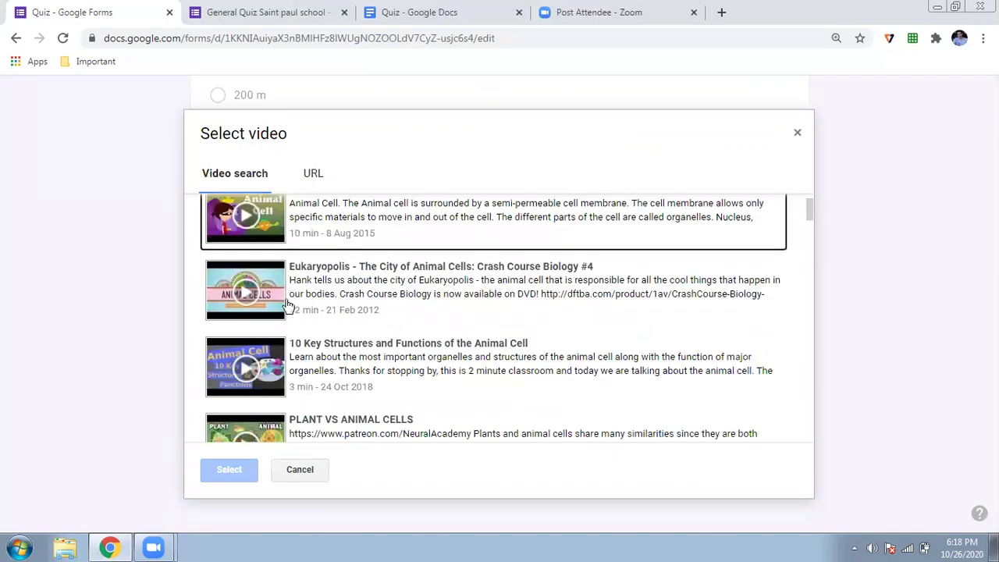
{"action": "scroll", "coordinate": [376, 304], "scroll_direction": "down", "scroll_amount": 1}
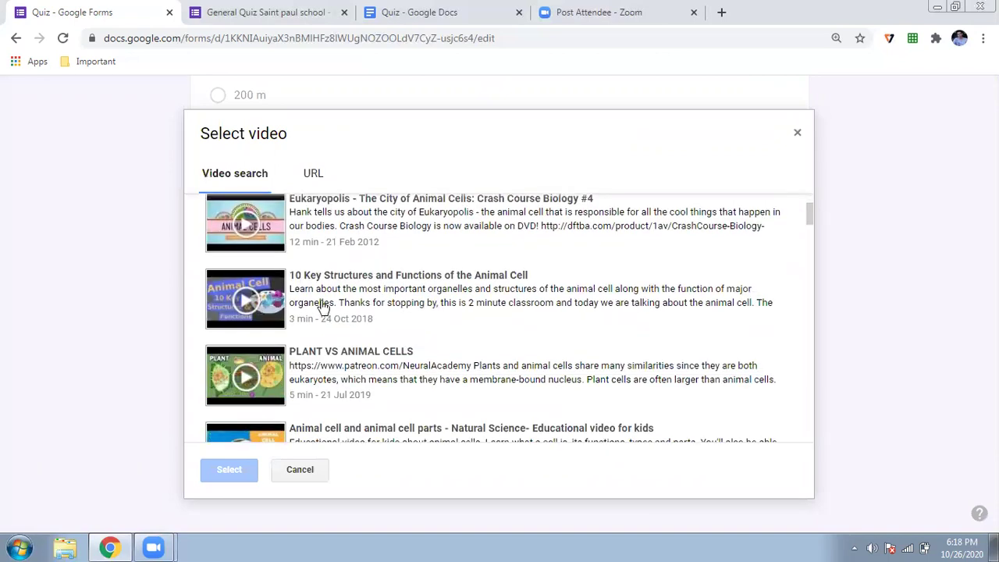
{"action": "left_click", "coordinate": [324, 308]}
{"action": "left_click", "coordinate": [218, 470]}
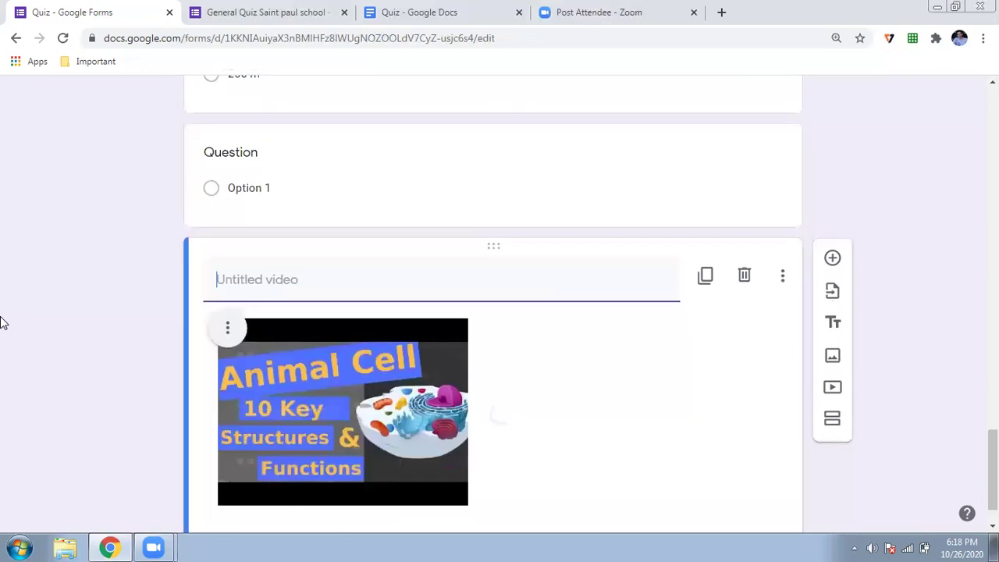
Title the video 'Please see this video' and begin a question reading 'What is animal Cee'
{"action": "type", "text": "S"}
{"action": "key", "text": "BackSpace"}
{"action": "type", "text": "Please see this video"}
{"action": "scroll", "coordinate": [3, 322], "scroll_direction": "down", "scroll_amount": 1}
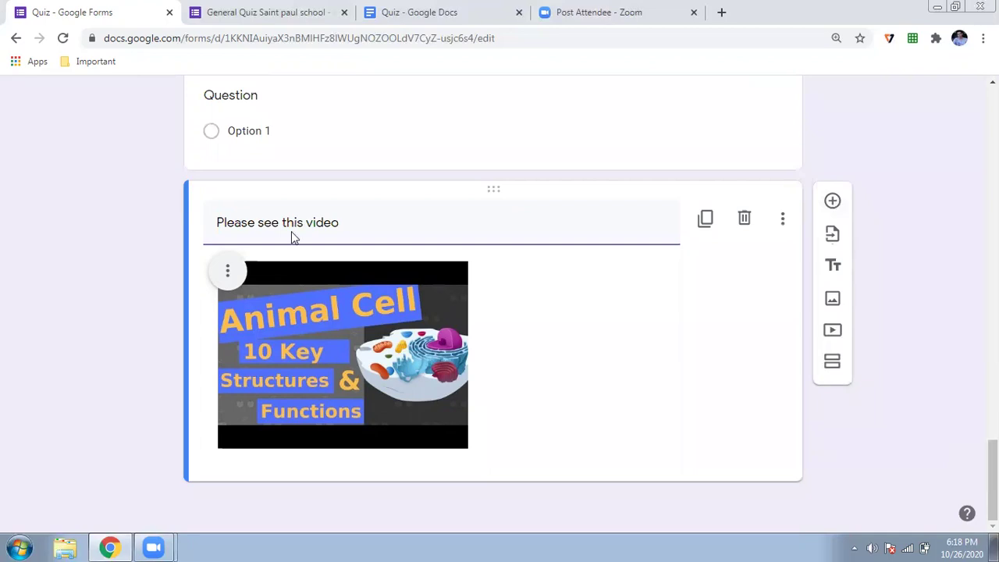
{"action": "type", "text": "What is animal Ceel"}
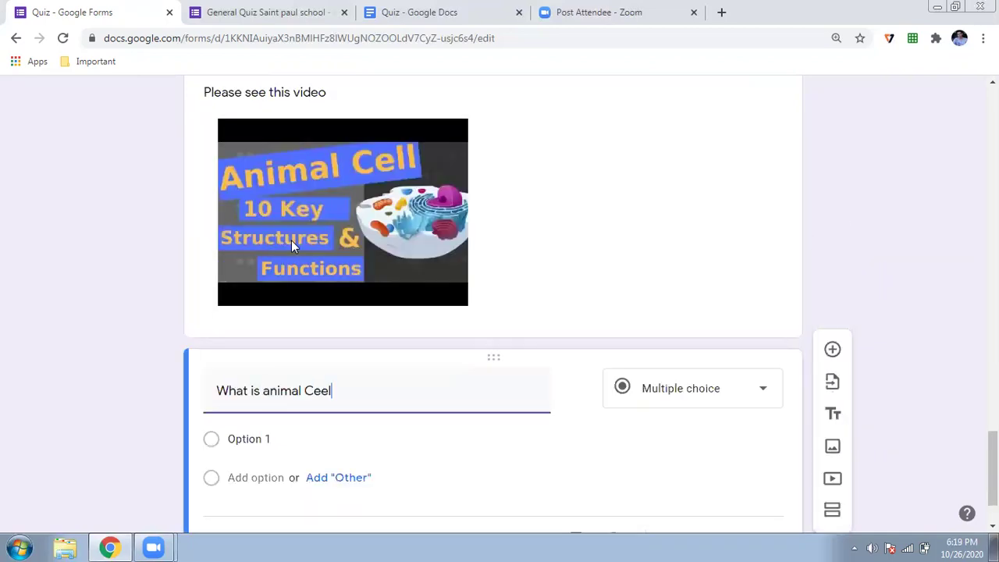
Correct the question to 'What is animal Cell', give it choices A, B, C and D, and add a new question
{"action": "key", "text": "BackSpace"}
{"action": "scroll", "coordinate": [291, 243], "scroll_direction": "down", "scroll_amount": 1}
{"action": "left_click", "coordinate": [269, 352]}
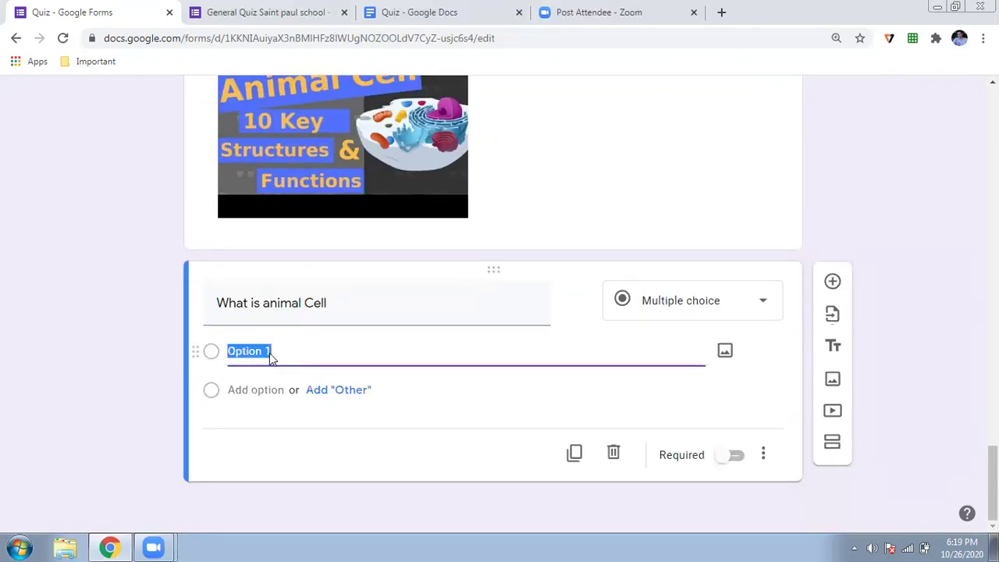
{"action": "type", "text": "A"}
{"action": "key", "text": "Return"}
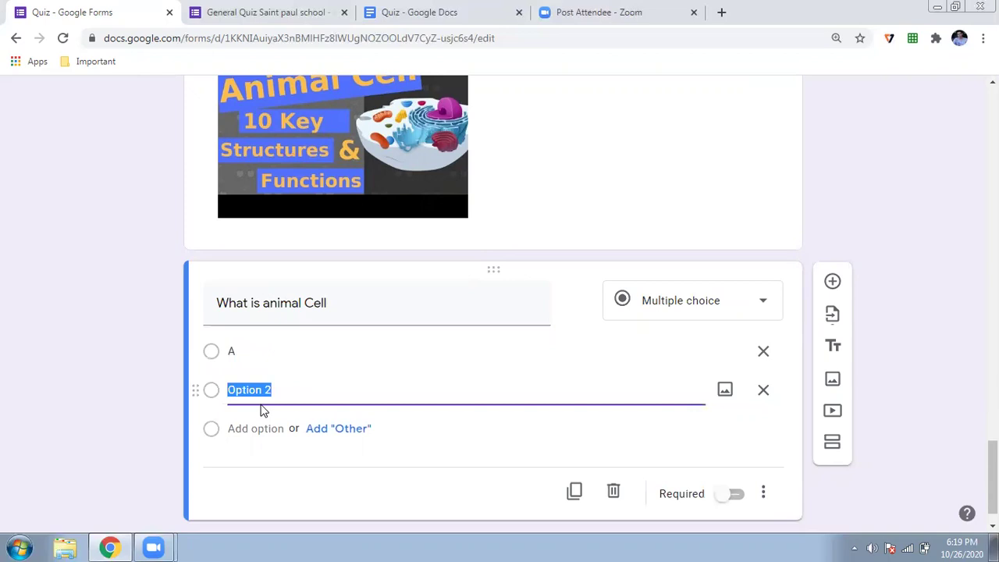
{"action": "type", "text": "B"}
{"action": "key", "text": "Tab"}
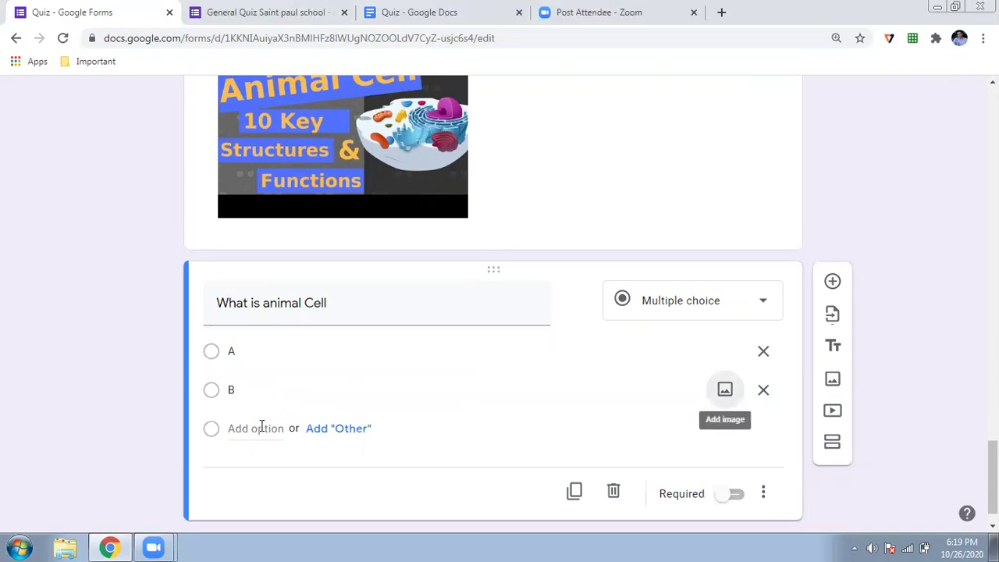
{"action": "left_click", "coordinate": [262, 425]}
{"action": "type", "text": "C"}
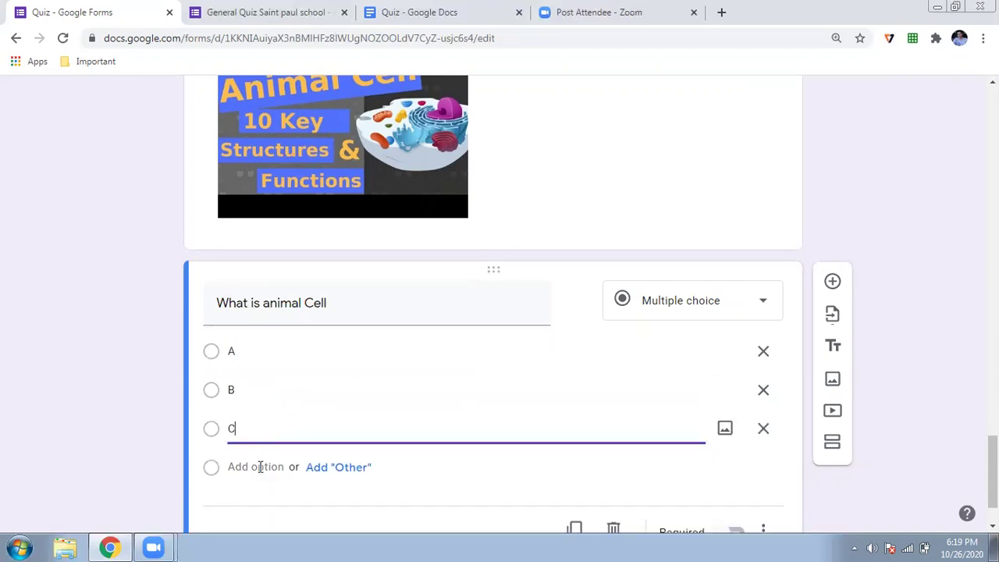
{"action": "left_click", "coordinate": [259, 466]}
{"action": "type", "text": "D"}
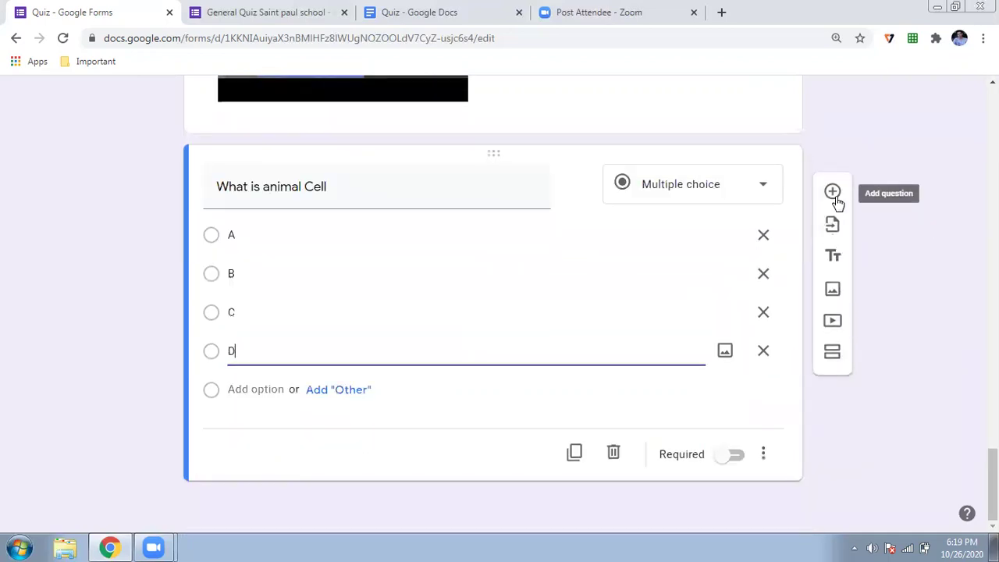
{"action": "left_click", "coordinate": [833, 195]}
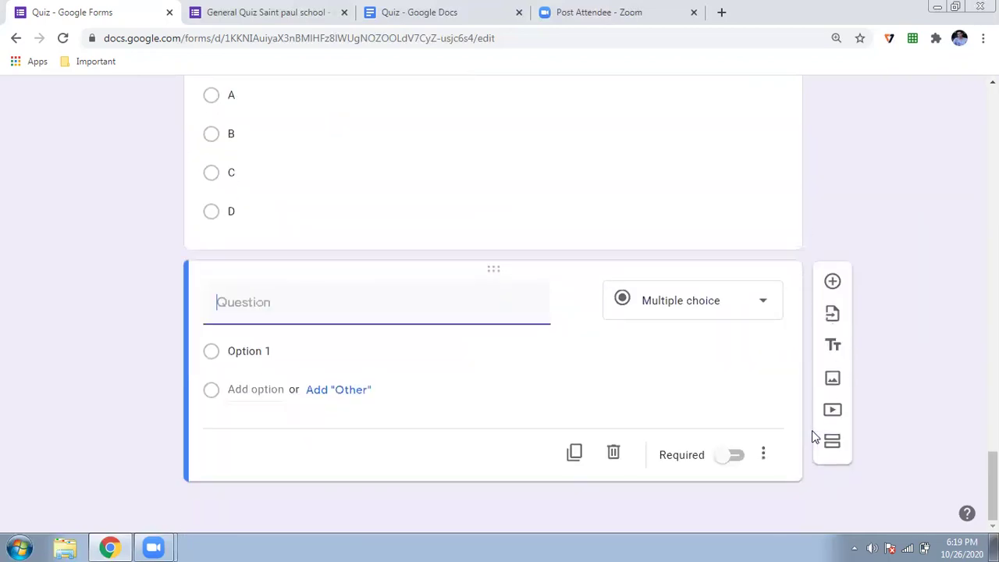
Insert the first Google image search result for 'Taj mahal' into the form
{"action": "left_click", "coordinate": [832, 381]}
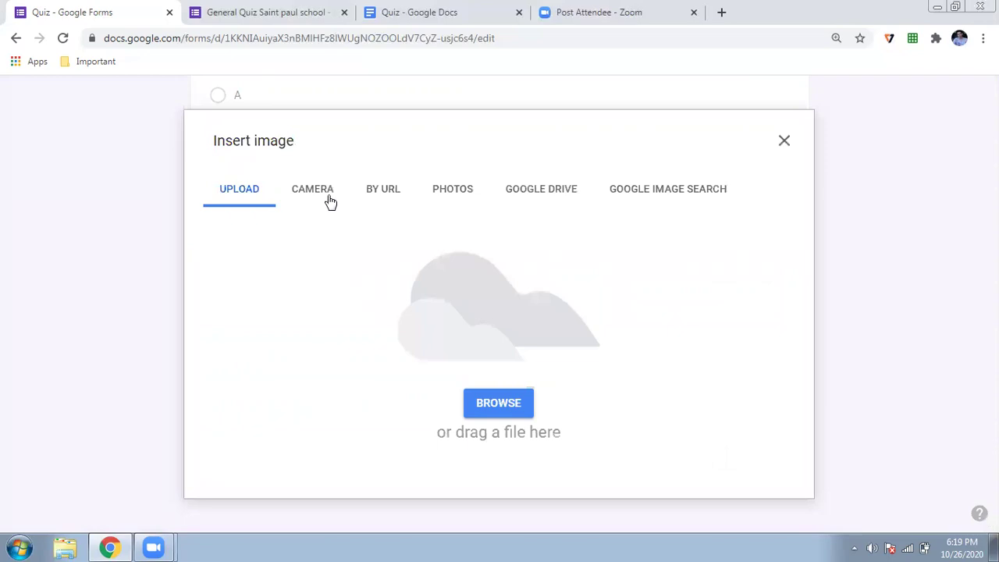
{"action": "left_click", "coordinate": [676, 203]}
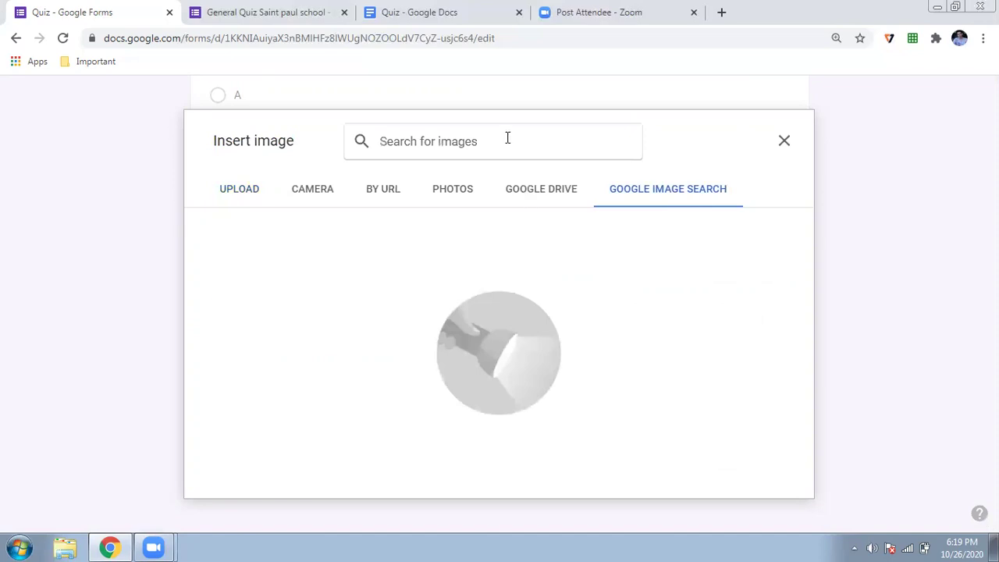
{"action": "type", "text": "Taj mahal"}
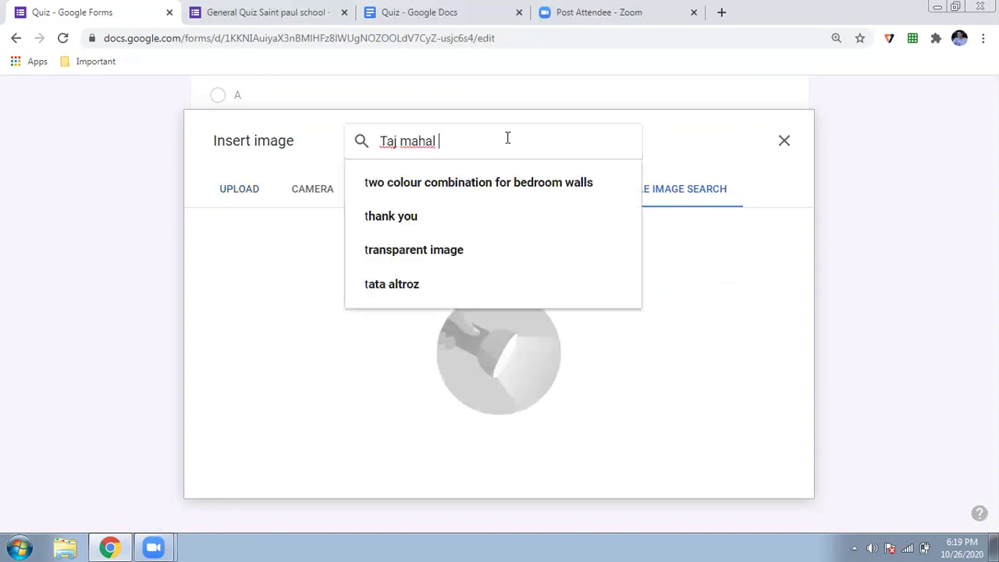
{"action": "left_click", "coordinate": [409, 182]}
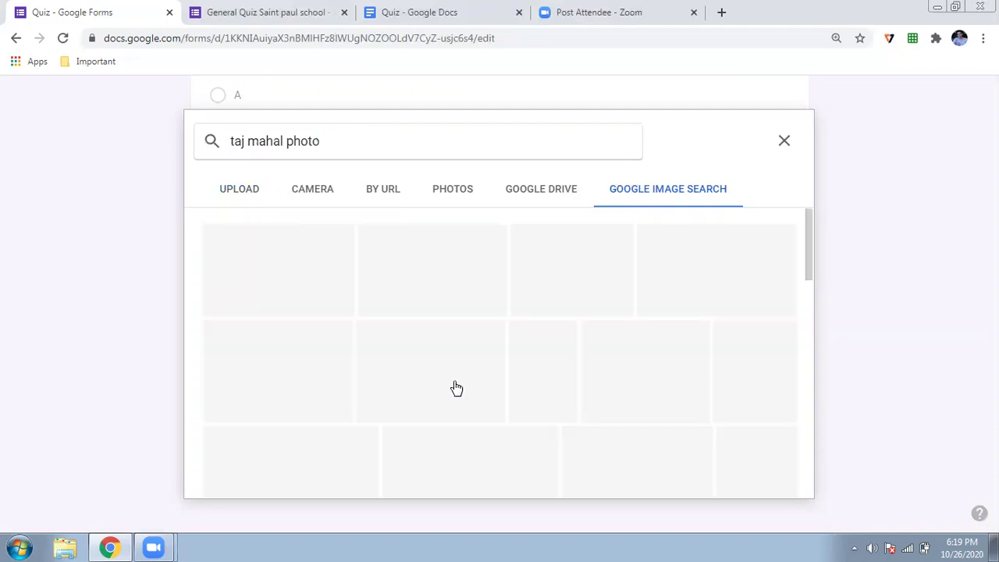
{"action": "left_click", "coordinate": [323, 313]}
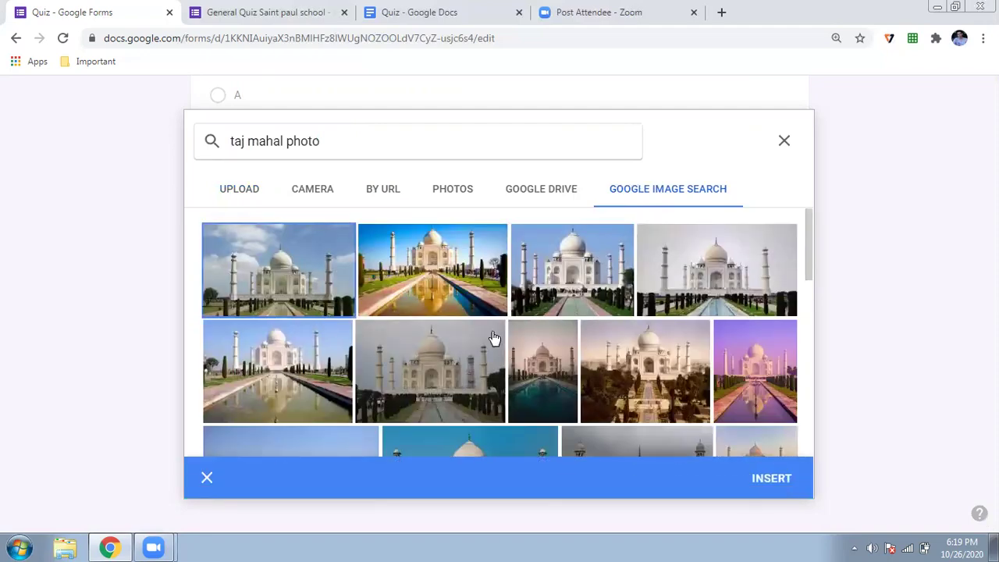
{"action": "left_click", "coordinate": [760, 481]}
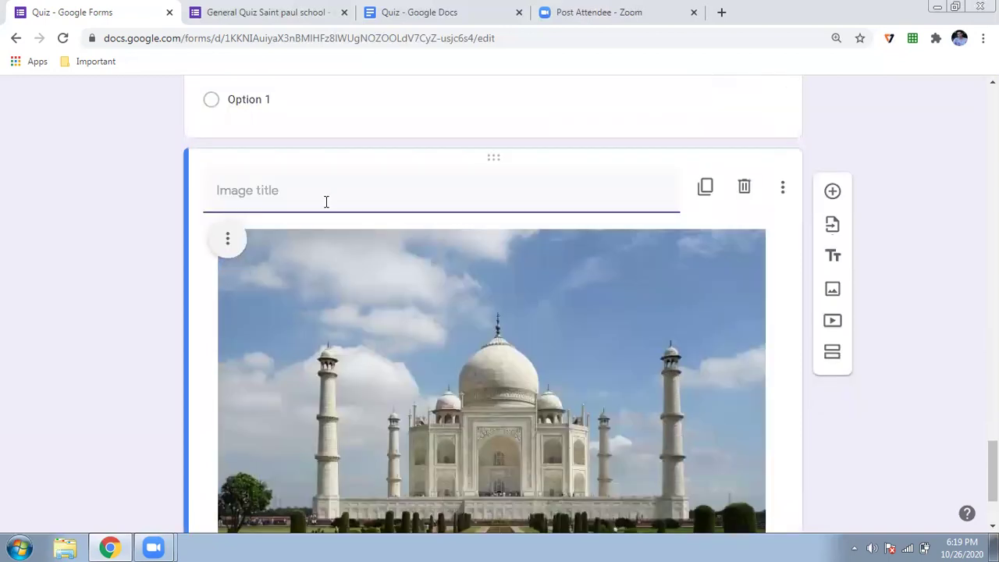
Title the Taj Mahal image 'Identify the place'
{"action": "scroll", "coordinate": [319, 227], "scroll_direction": "up", "scroll_amount": 1}
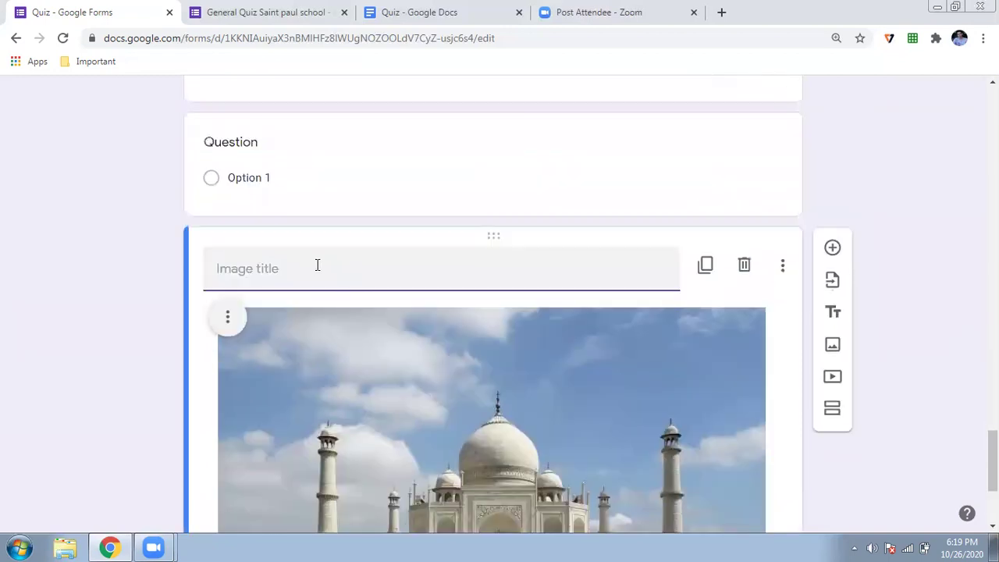
{"action": "left_click", "coordinate": [317, 266]}
{"action": "type", "text": "Identify the plave"}
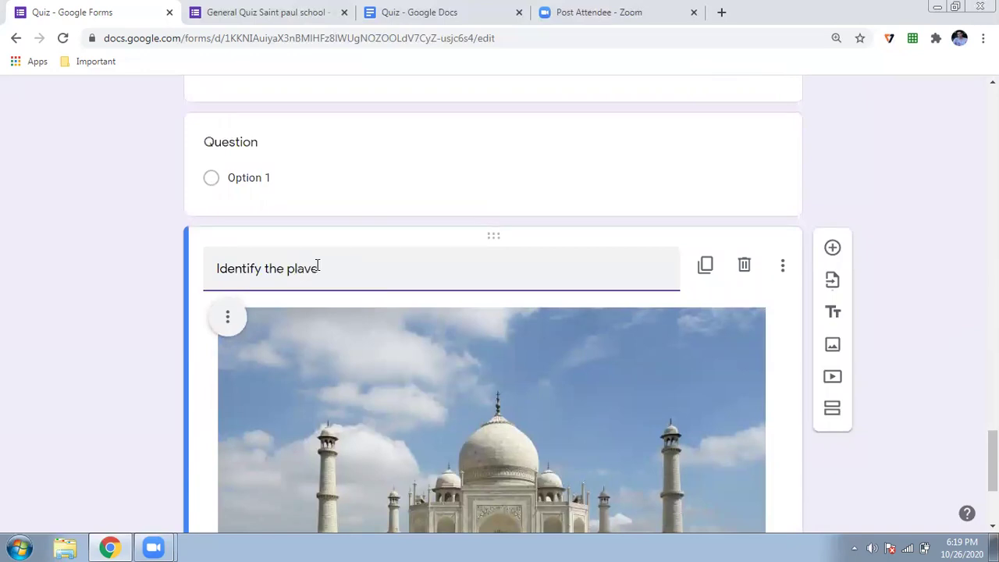
{"action": "key", "text": "BackSpace"}
{"action": "key", "text": "BackSpace"}
{"action": "type", "text": "ce"}
Move the blank question below the image, word it 'Identify the place' and make it Short answer
{"action": "scroll", "coordinate": [278, 74], "scroll_direction": "down", "scroll_amount": 2}
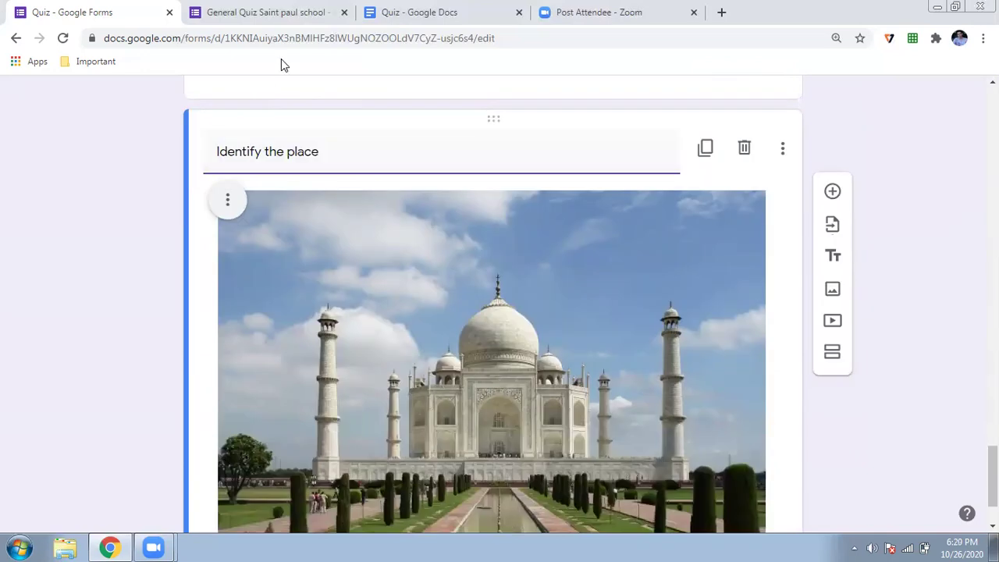
{"action": "scroll", "coordinate": [497, 299], "scroll_direction": "down", "scroll_amount": 2}
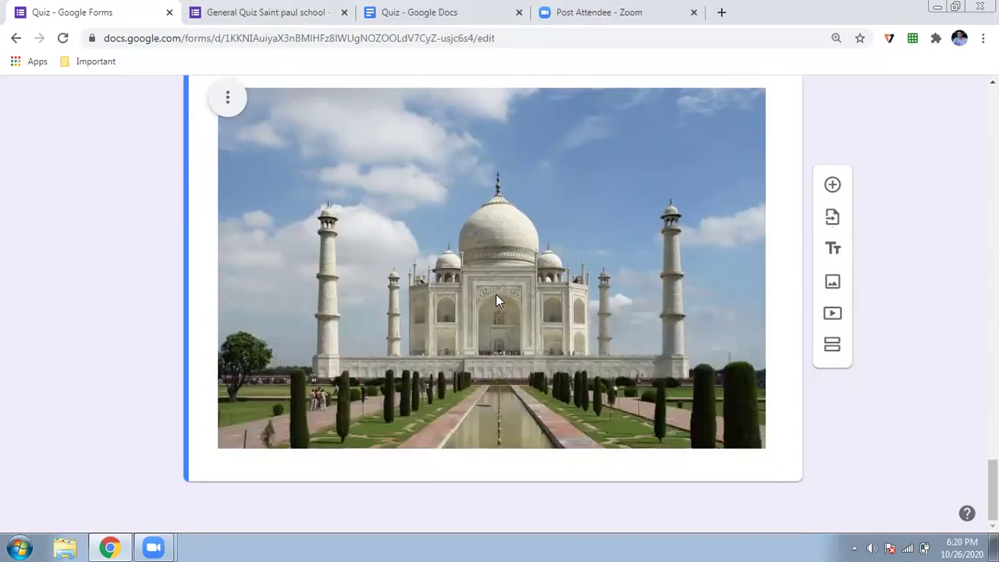
{"action": "scroll", "coordinate": [500, 145], "scroll_direction": "up", "scroll_amount": 3}
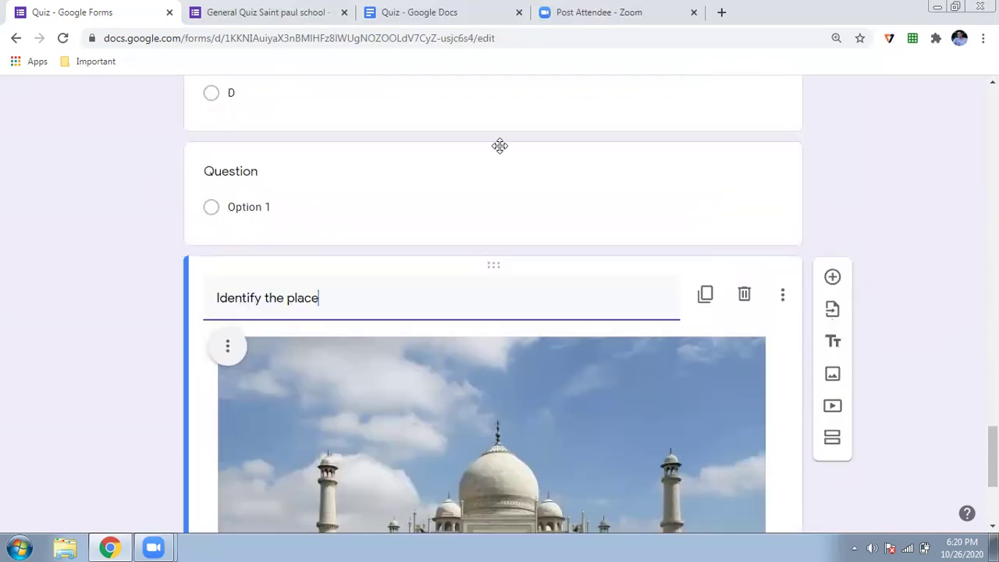
{"action": "left_click_drag", "start_coordinate": [493, 150], "coordinate": [362, 423]}
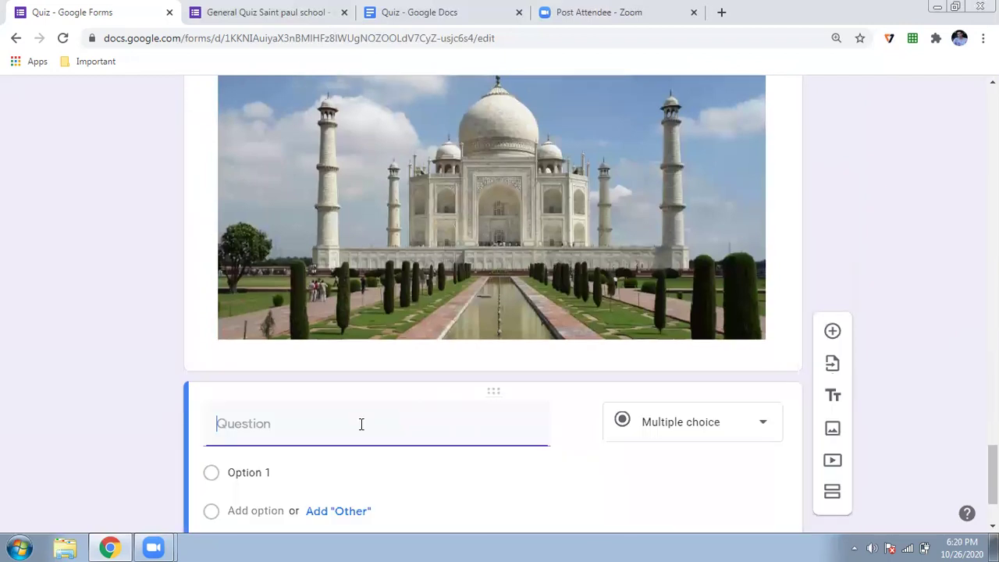
{"action": "type", "text": "Ident"}
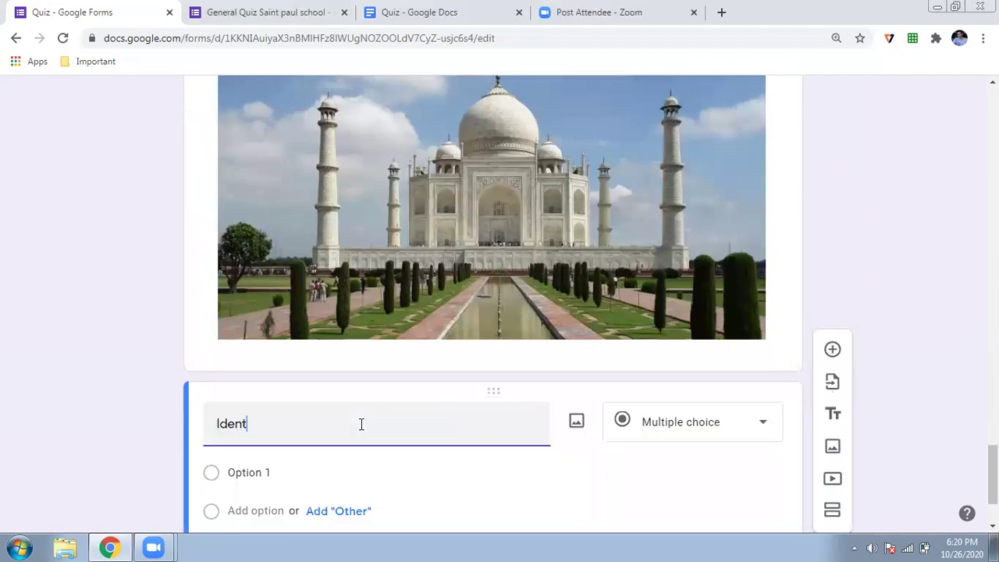
{"action": "type", "text": "ify the placv"}
{"action": "key", "text": "BackSpace"}
{"action": "type", "text": "e"}
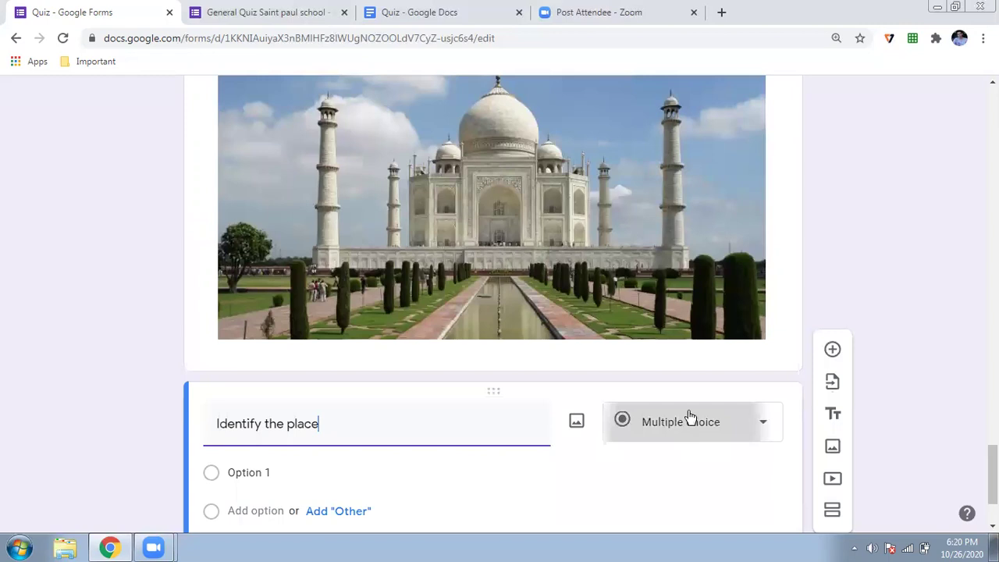
{"action": "left_click", "coordinate": [686, 134]}
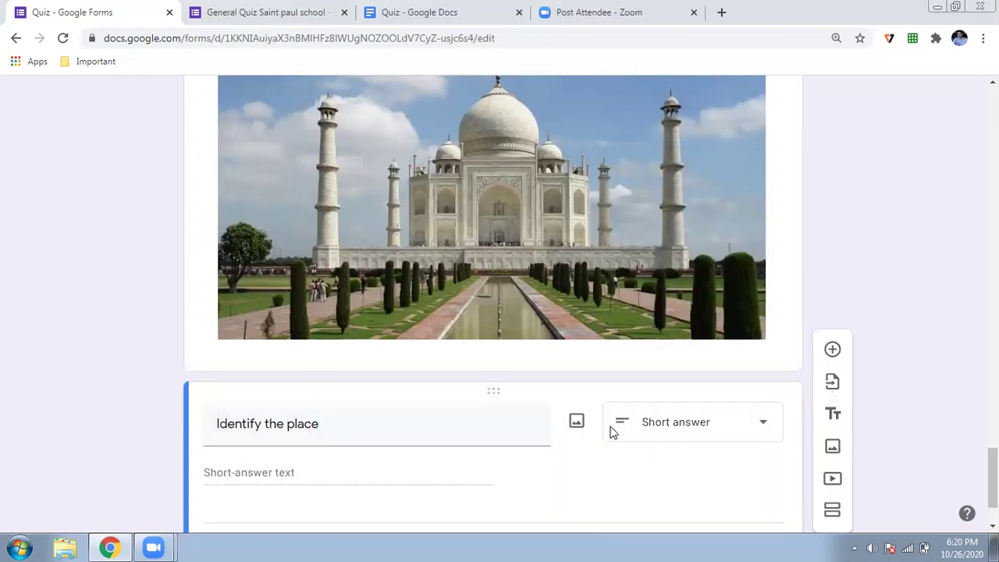
{"action": "scroll", "coordinate": [613, 435], "scroll_direction": "down", "scroll_amount": 2}
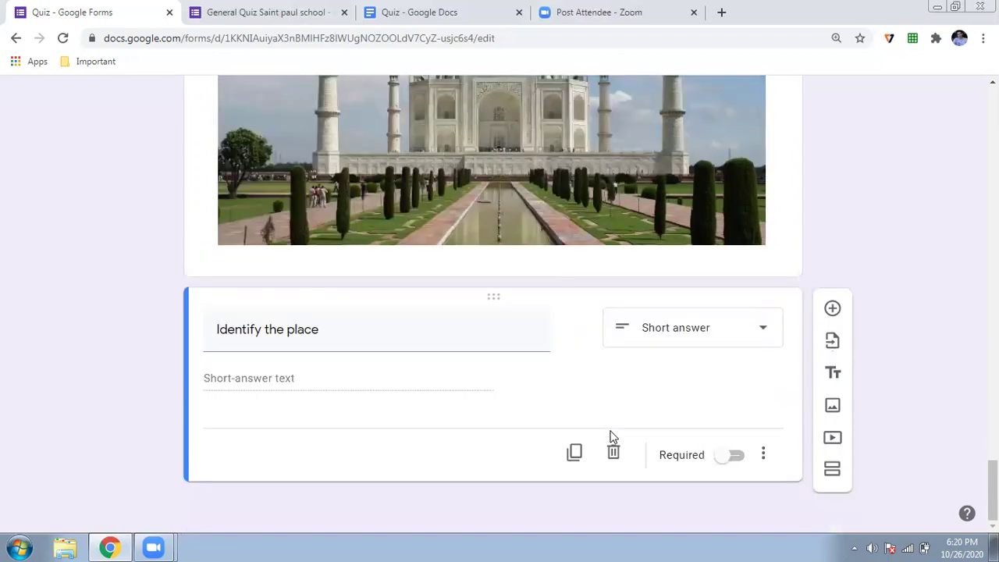
{"action": "scroll", "coordinate": [612, 437], "scroll_direction": "up", "scroll_amount": 7}
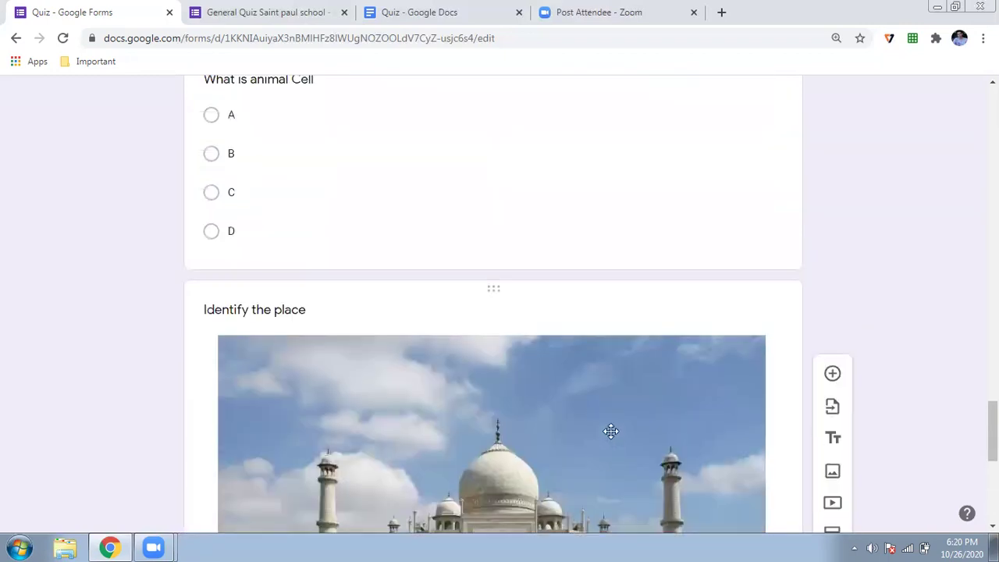
{"action": "scroll", "coordinate": [611, 433], "scroll_direction": "up", "scroll_amount": 2}
{"action": "scroll", "coordinate": [609, 433], "scroll_direction": "down", "scroll_amount": 9}
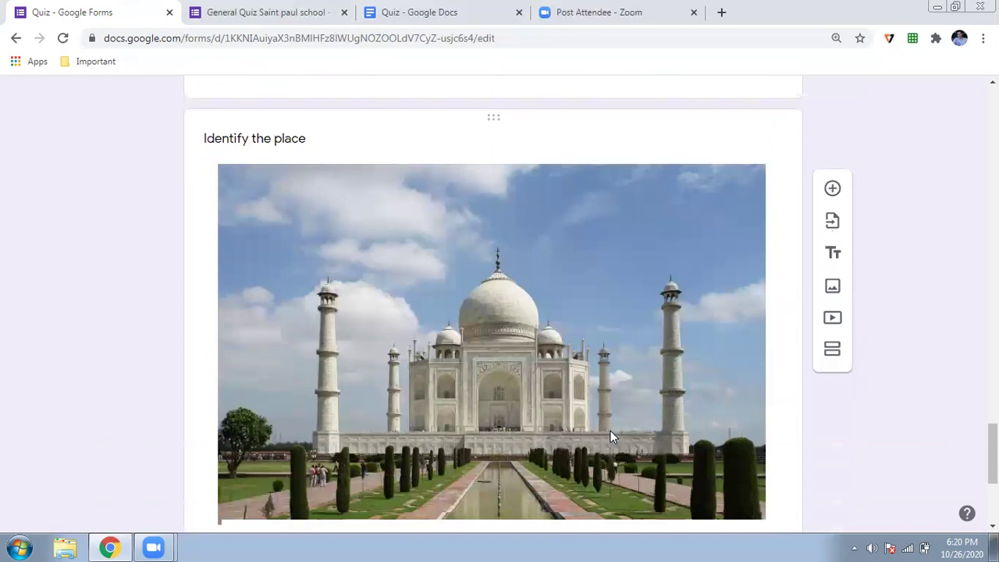
{"action": "key", "text": "Home"}
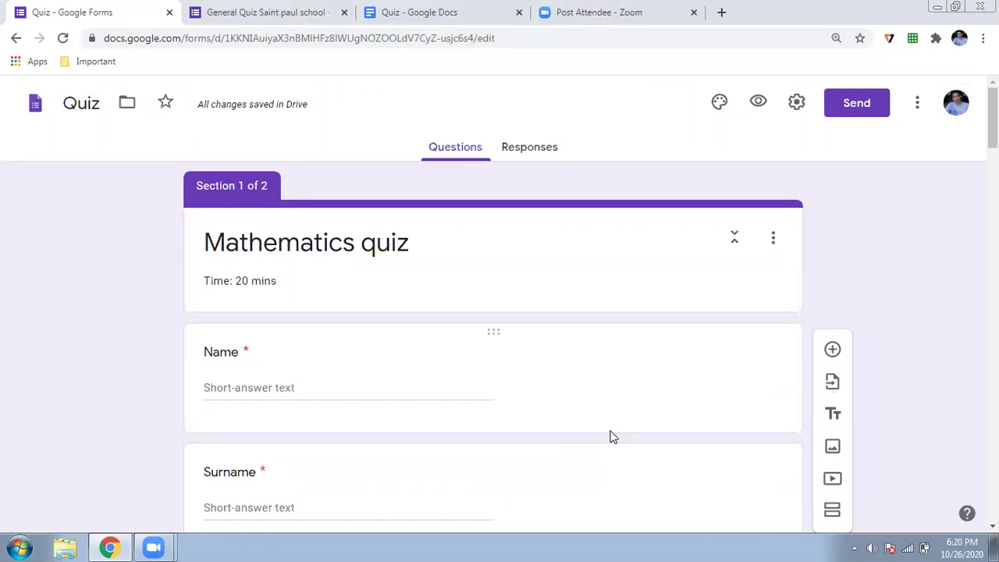
Turn on quiz mode, release marks immediately after each submission, and hide missed questions
{"action": "left_click", "coordinate": [791, 109]}
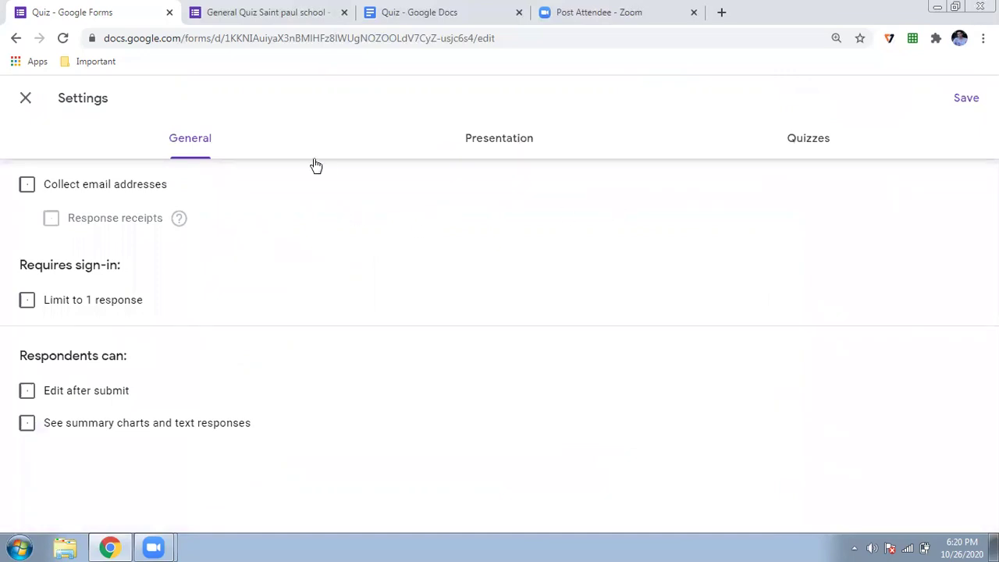
{"action": "left_click", "coordinate": [26, 99]}
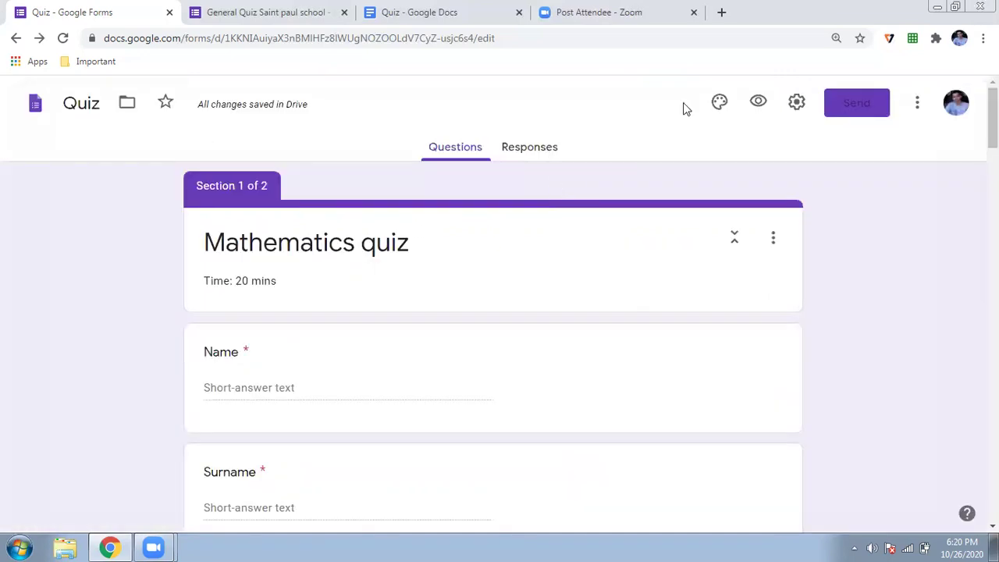
{"action": "left_click", "coordinate": [796, 105]}
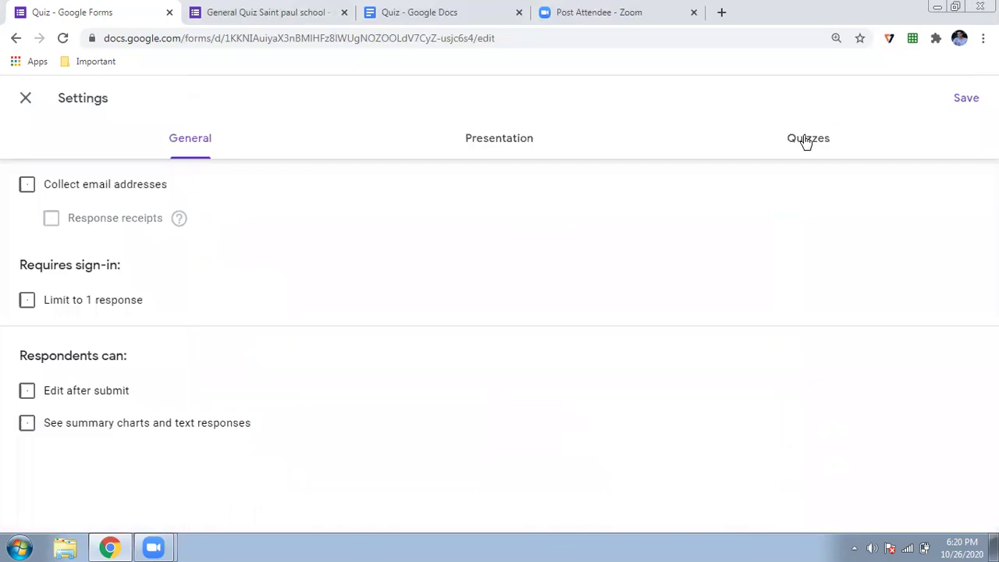
{"action": "left_click", "coordinate": [806, 141]}
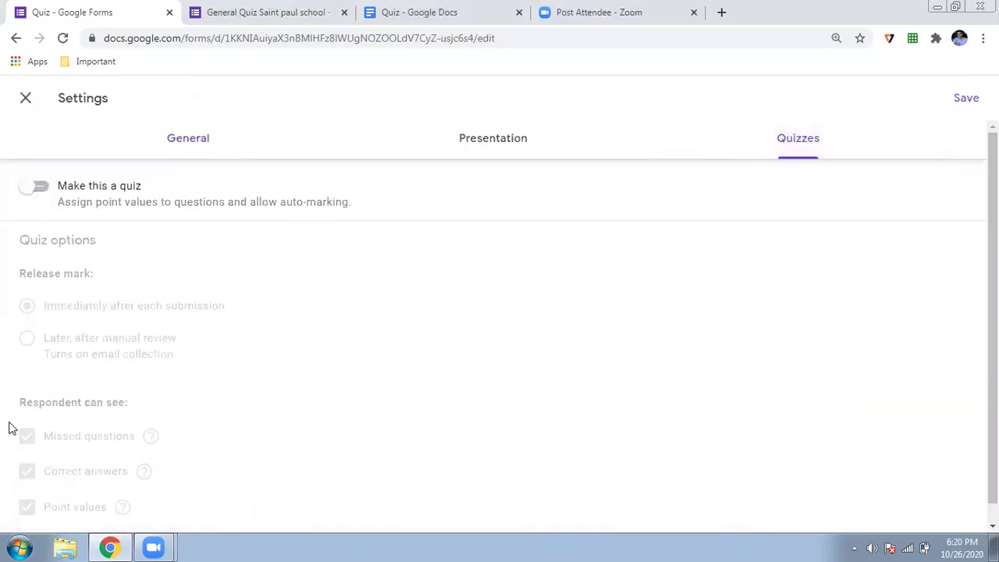
{"action": "left_click", "coordinate": [46, 196]}
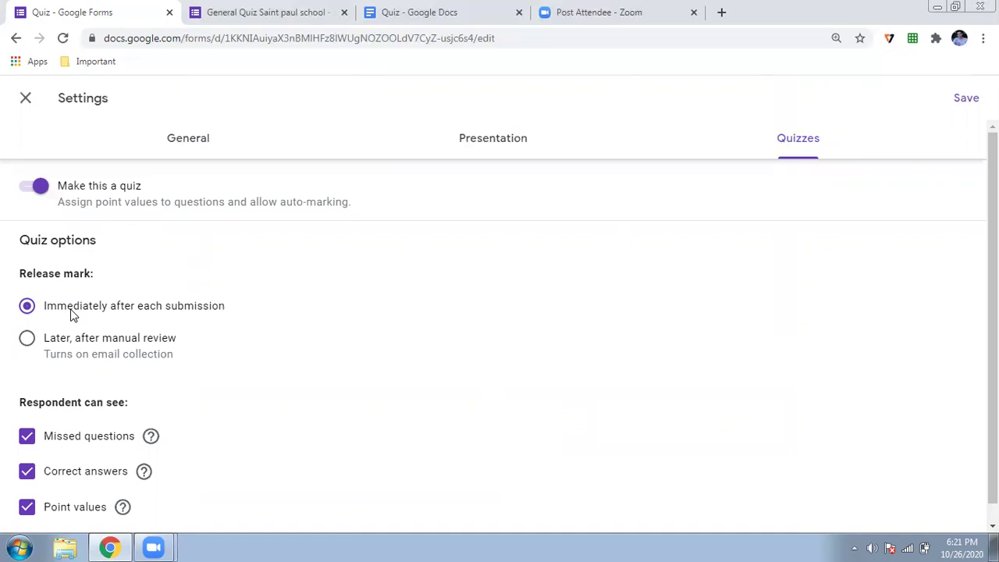
{"action": "left_click", "coordinate": [28, 338]}
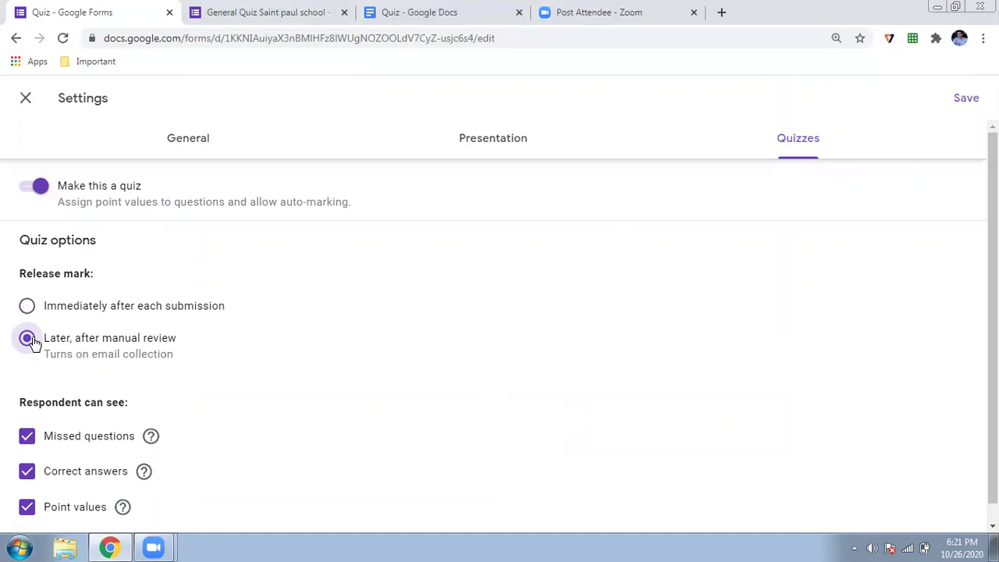
{"action": "left_click", "coordinate": [28, 307]}
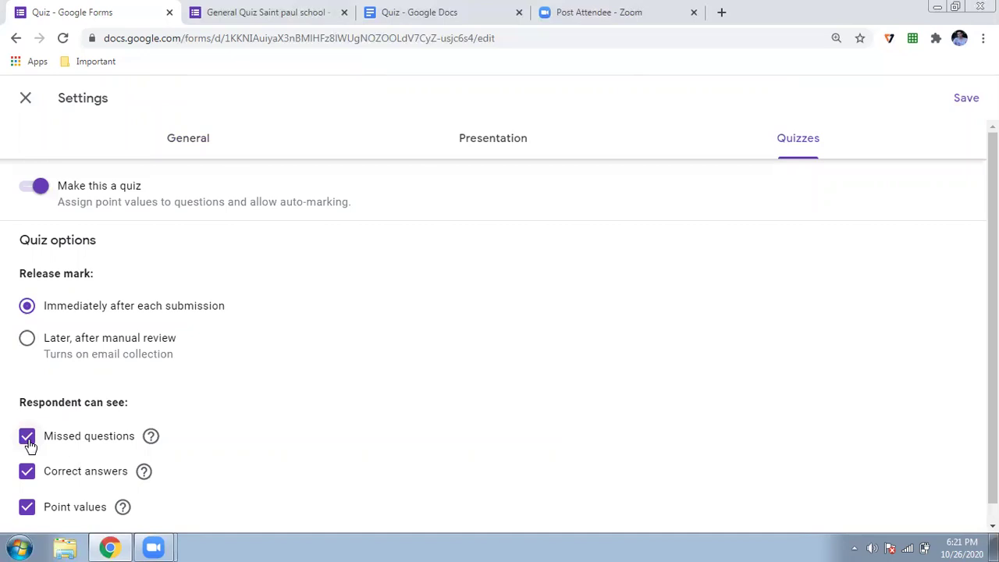
{"action": "left_click", "coordinate": [28, 442]}
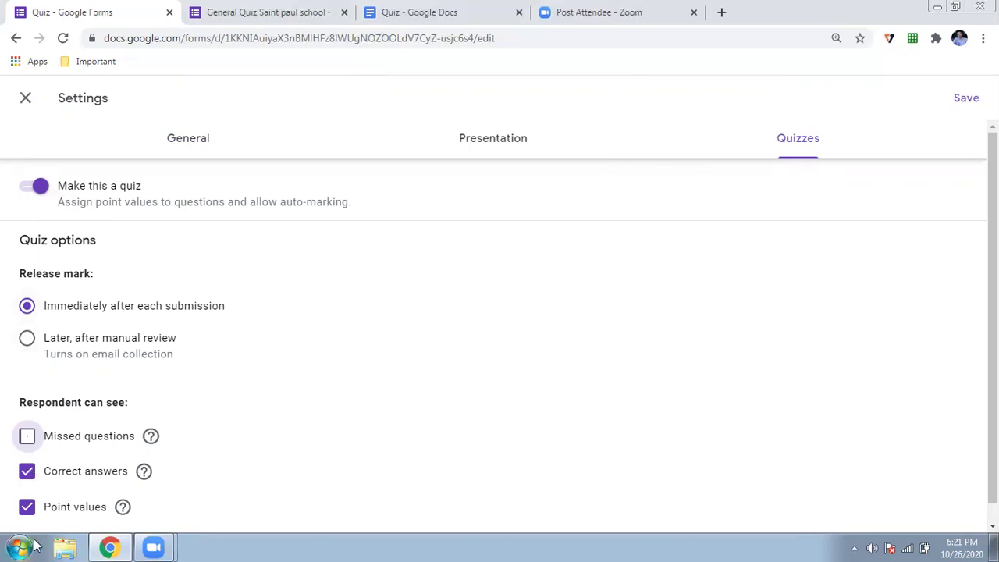
Remove the submit-another-response link and set the confirmation message to 'Test is over Thank you'
{"action": "left_click", "coordinate": [457, 154]}
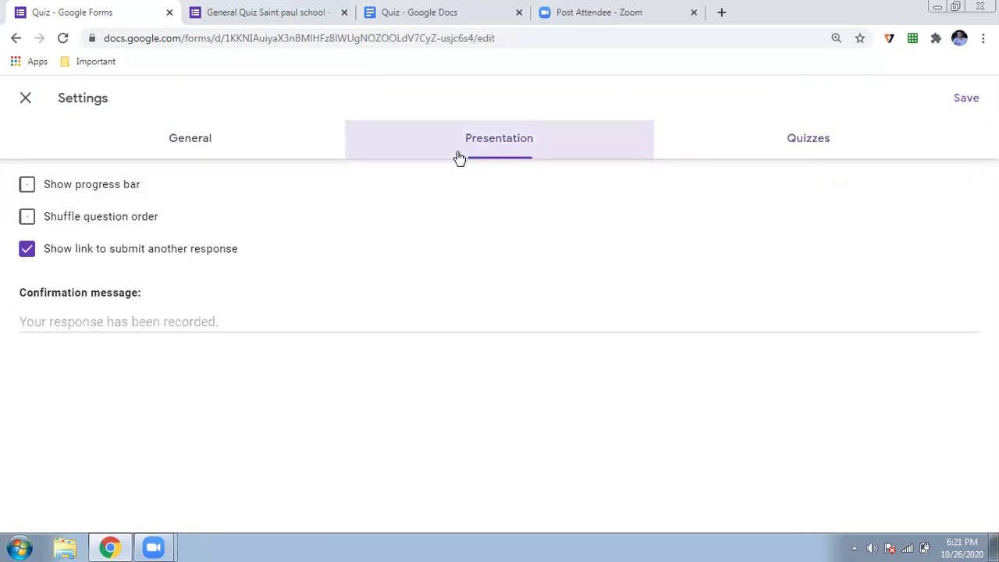
{"action": "left_click", "coordinate": [39, 248]}
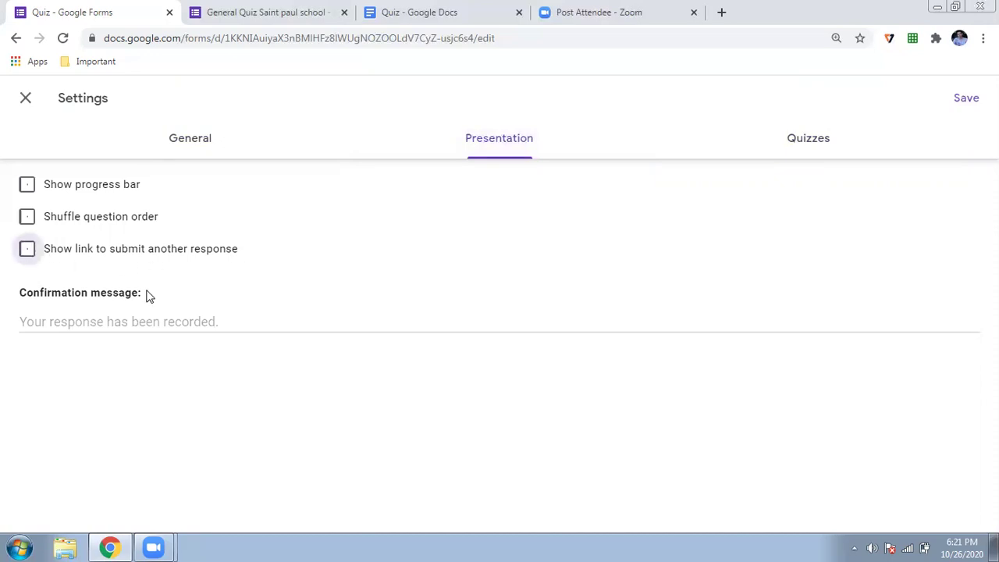
{"action": "left_click", "coordinate": [160, 314]}
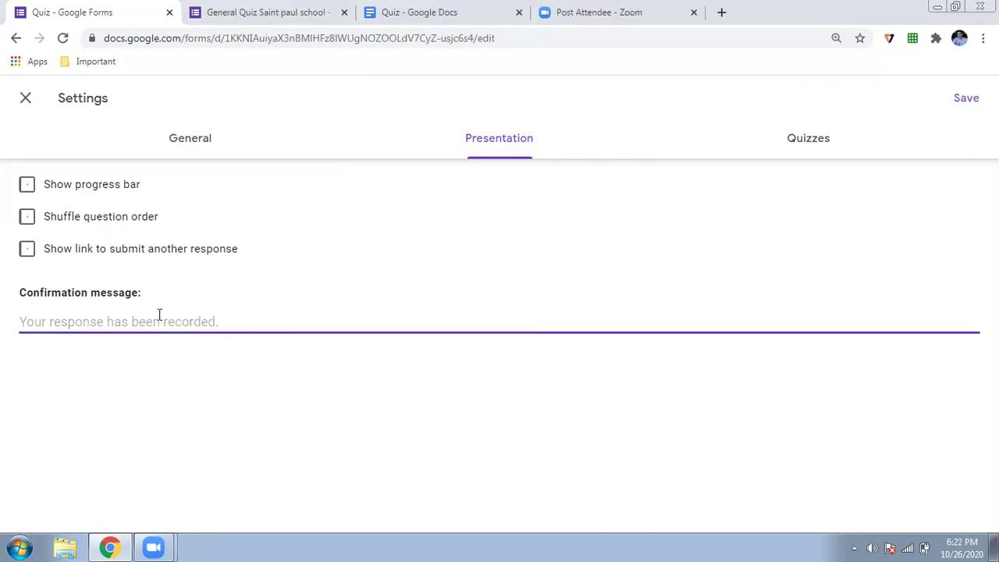
{"action": "type", "text": "Test is i"}
{"action": "key", "text": "BackSpace"}
{"action": "type", "text": "over"}
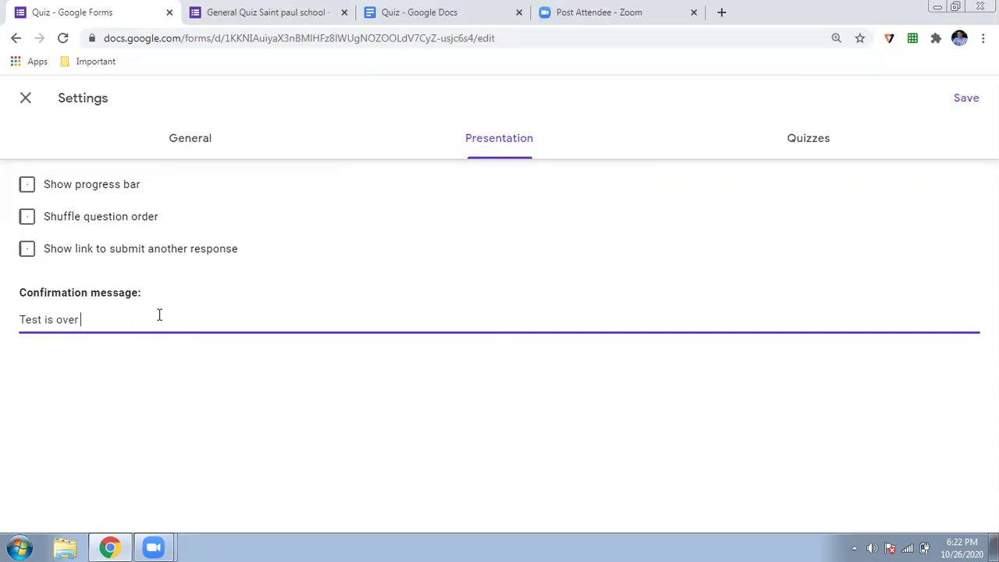
{"action": "type", "text": " Thankl"}
{"action": "key", "text": "BackSpace"}
{"action": "key", "text": "BackSpace"}
{"action": "type", "text": "k you"}
Keep collecting email addresses, always send response receipts, leave responses unlimited, and save the settings
{"action": "left_click", "coordinate": [189, 134]}
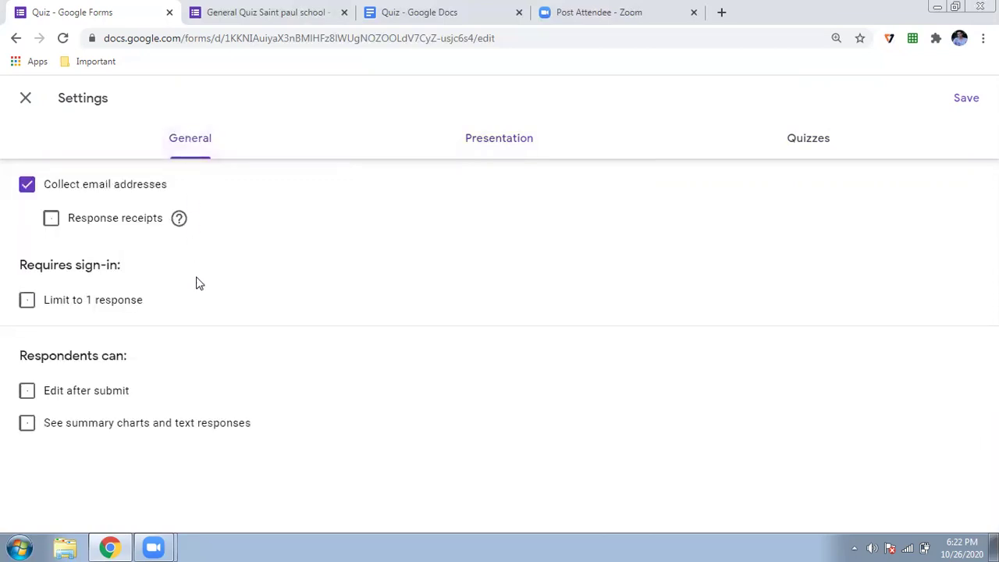
{"action": "left_click", "coordinate": [30, 192]}
{"action": "left_click", "coordinate": [30, 192]}
{"action": "left_click", "coordinate": [52, 223]}
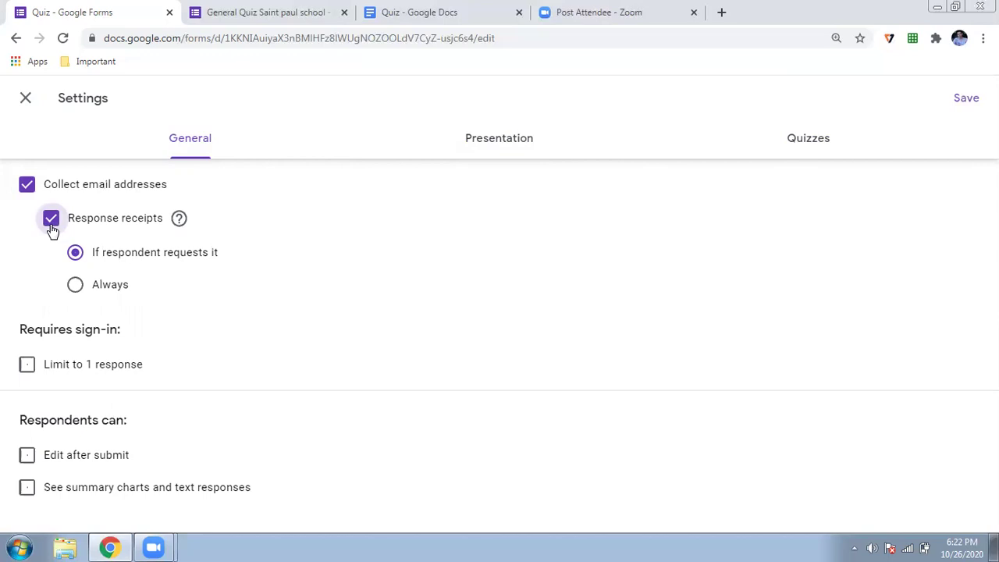
{"action": "left_click", "coordinate": [75, 295]}
{"action": "left_click", "coordinate": [28, 366]}
{"action": "left_click", "coordinate": [27, 367]}
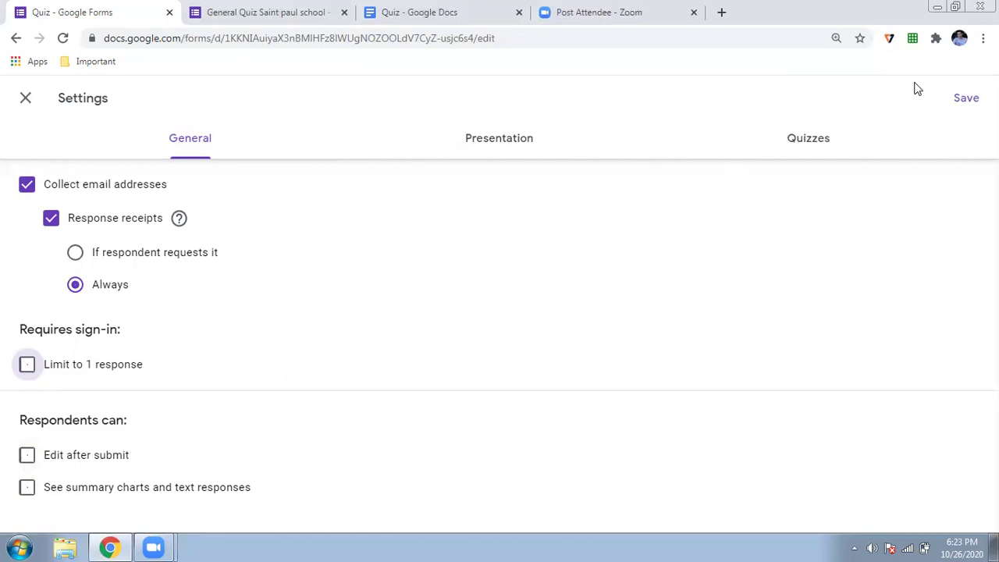
{"action": "left_click", "coordinate": [965, 97]}
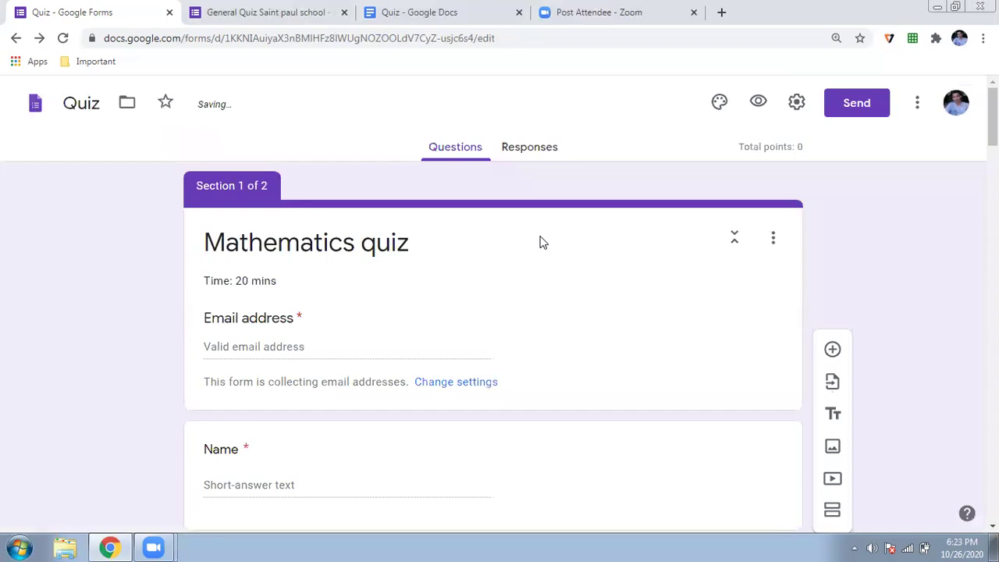
Mark 180 metres as the correct answer to the train-and-pole question, worth 2 points
{"action": "scroll", "coordinate": [124, 284], "scroll_direction": "down", "scroll_amount": 6}
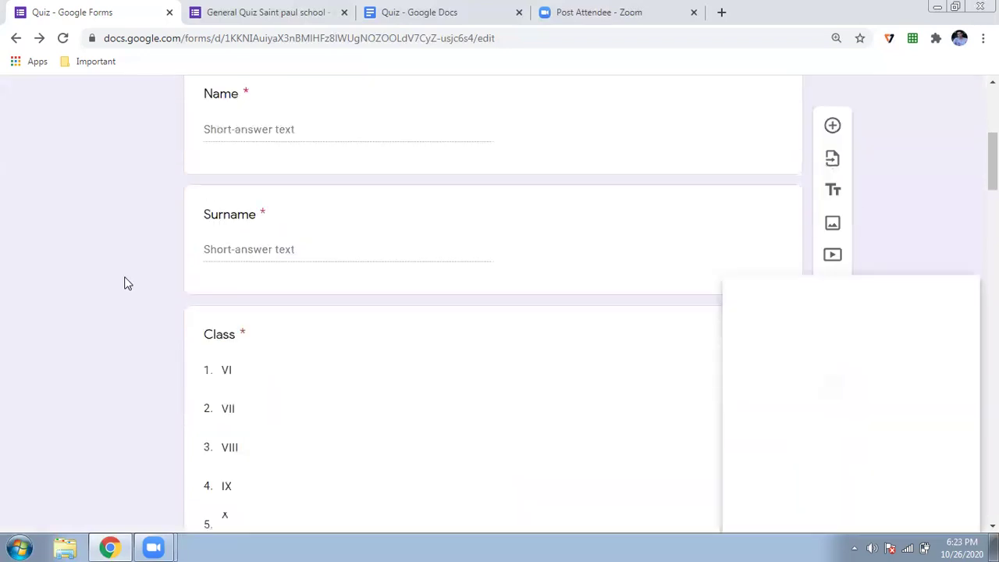
{"action": "scroll", "coordinate": [536, 239], "scroll_direction": "down", "scroll_amount": 2}
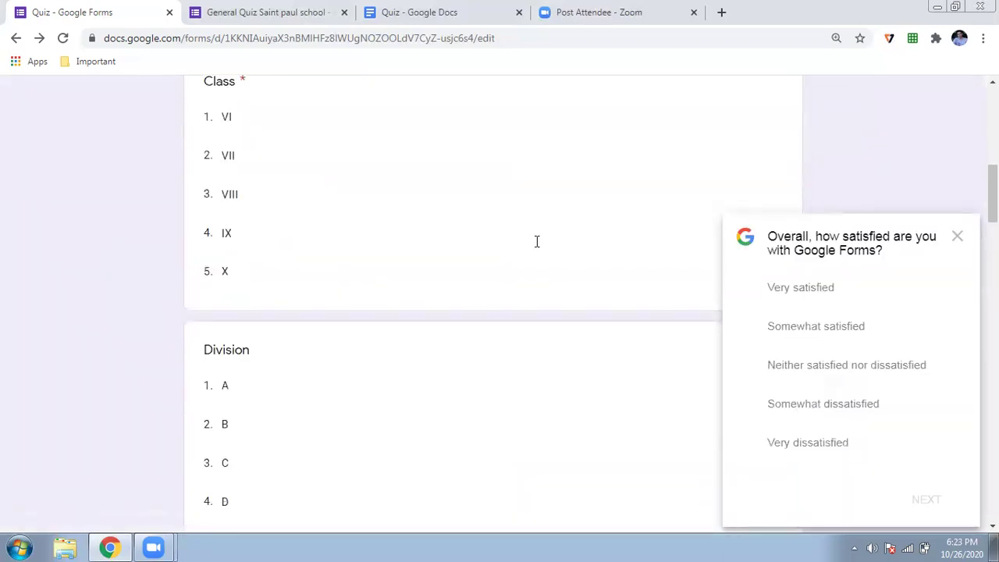
{"action": "left_click", "coordinate": [956, 237]}
{"action": "scroll", "coordinate": [72, 297], "scroll_direction": "down", "scroll_amount": 6}
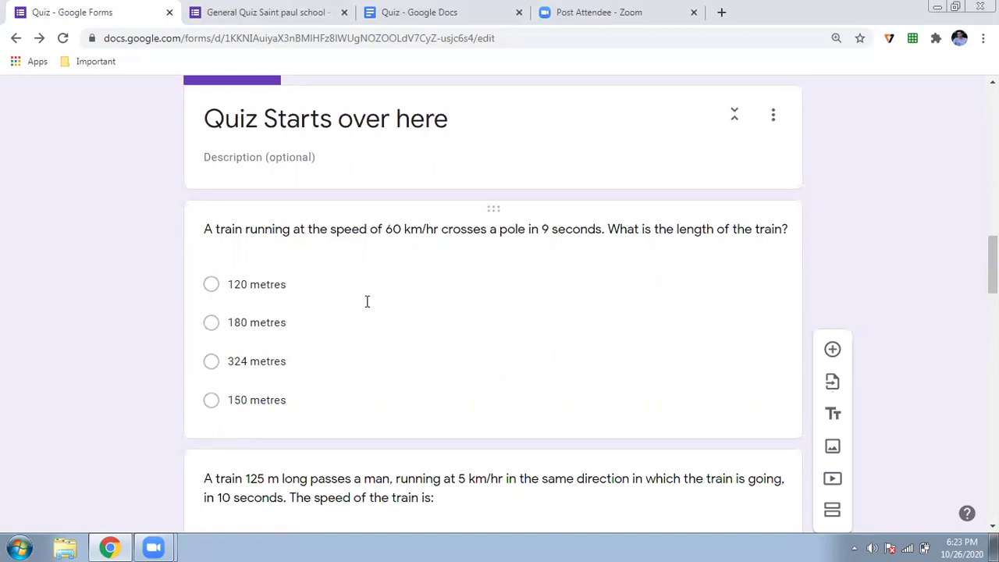
{"action": "left_click", "coordinate": [366, 300]}
{"action": "scroll", "coordinate": [50, 322], "scroll_direction": "down", "scroll_amount": 1}
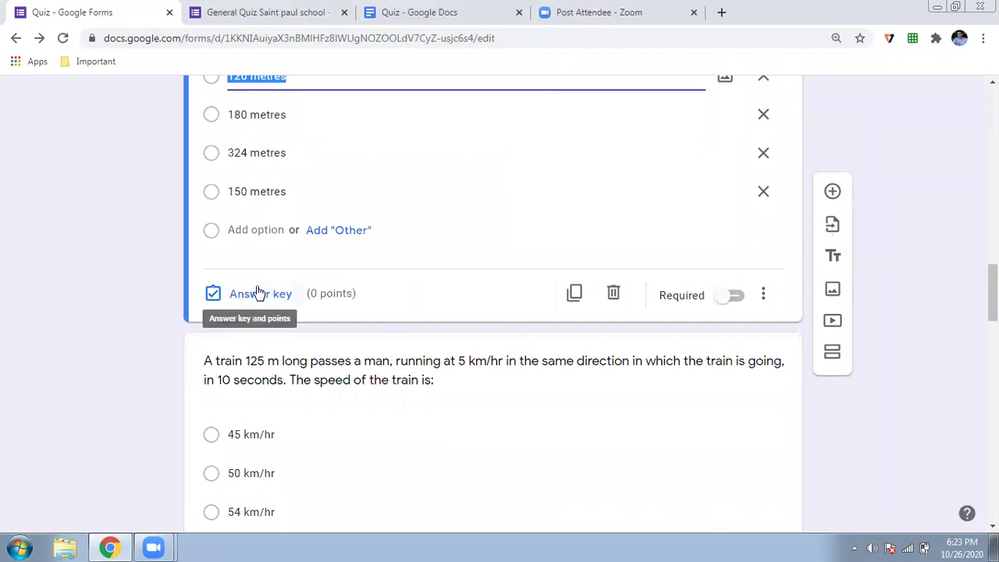
{"action": "left_click", "coordinate": [254, 293]}
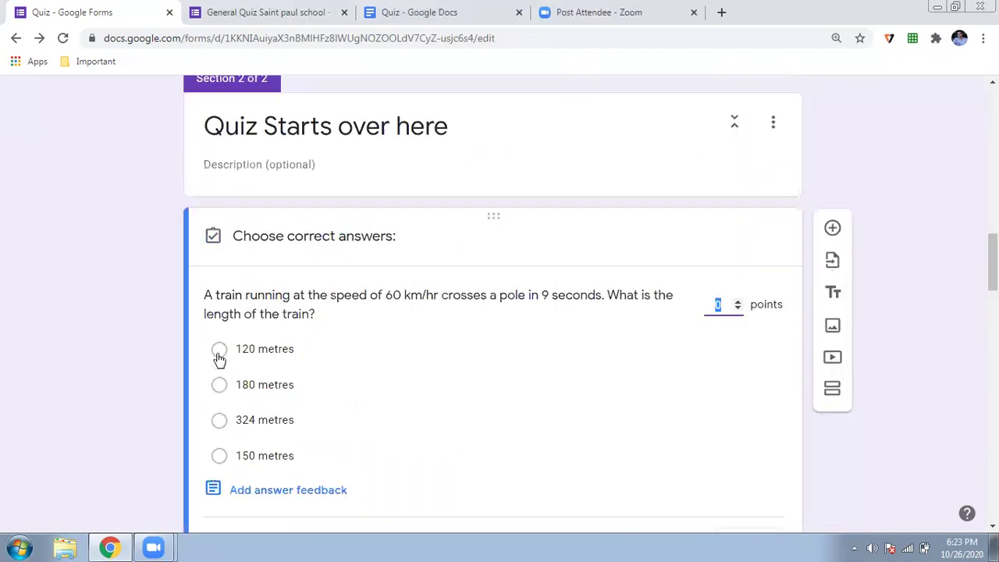
{"action": "left_click", "coordinate": [220, 385]}
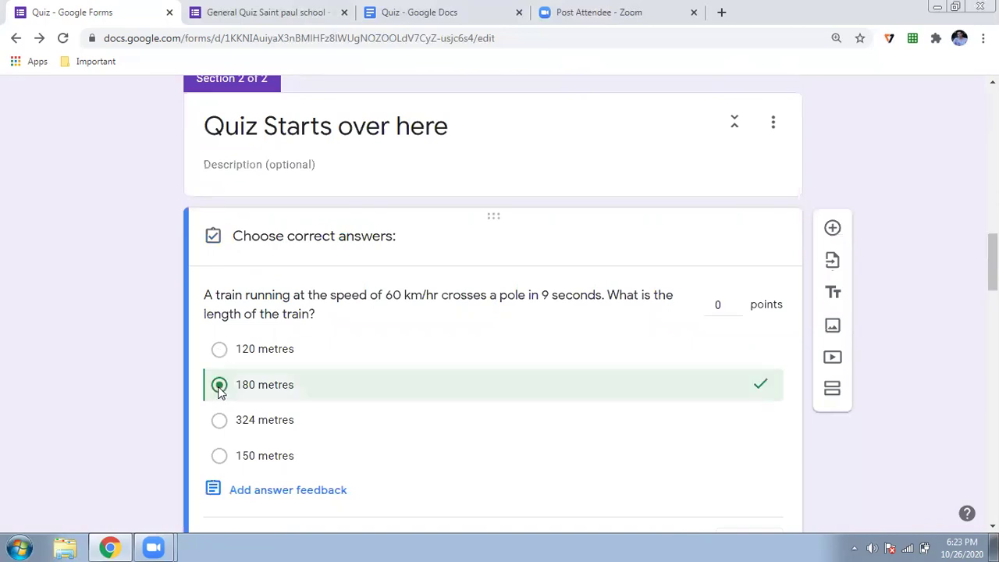
{"action": "double_click", "coordinate": [737, 302]}
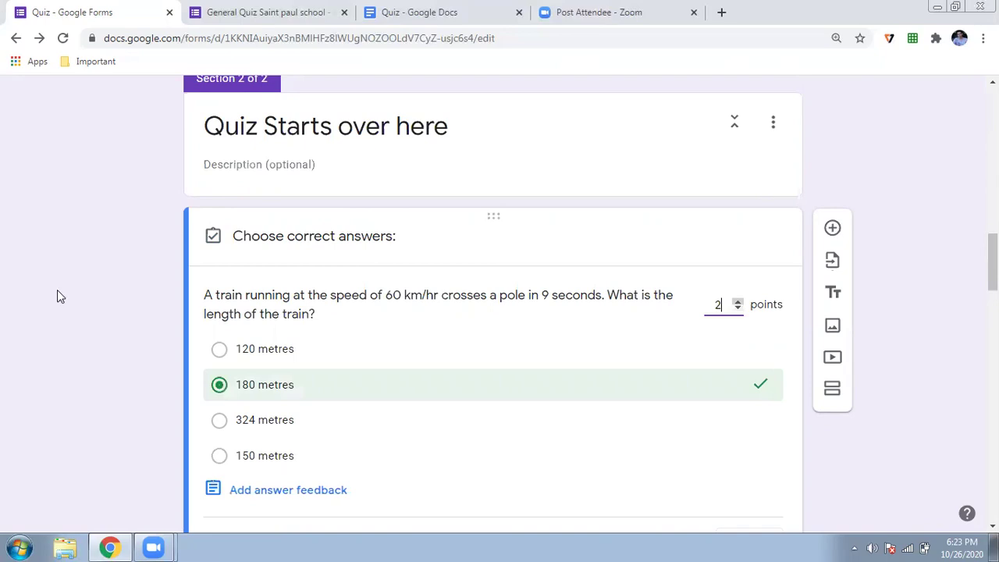
{"action": "scroll", "coordinate": [57, 289], "scroll_direction": "down", "scroll_amount": 1}
{"action": "scroll", "coordinate": [60, 296], "scroll_direction": "down", "scroll_amount": 5}
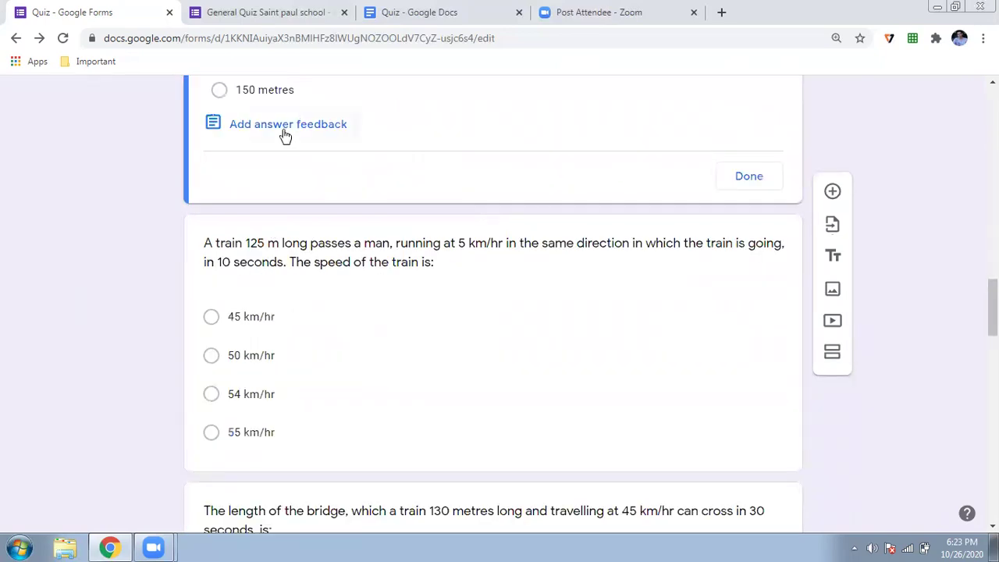
{"action": "left_click", "coordinate": [284, 135]}
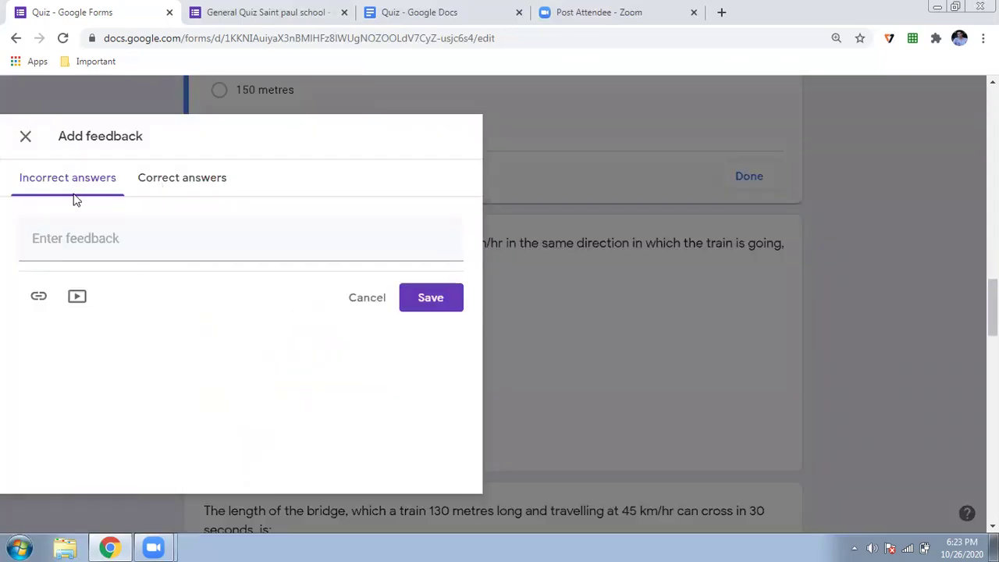
Add feedback 'Oops wrong answer' for incorrect and 'Good concept knowledge' for correct answers, then save
{"action": "left_click", "coordinate": [114, 240]}
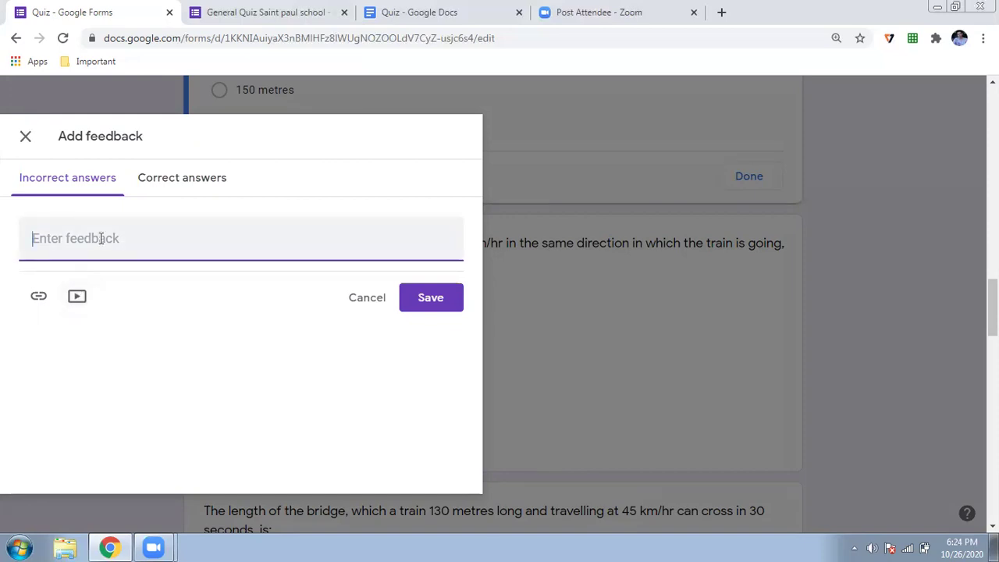
{"action": "type", "text": "Oops wrong answer"}
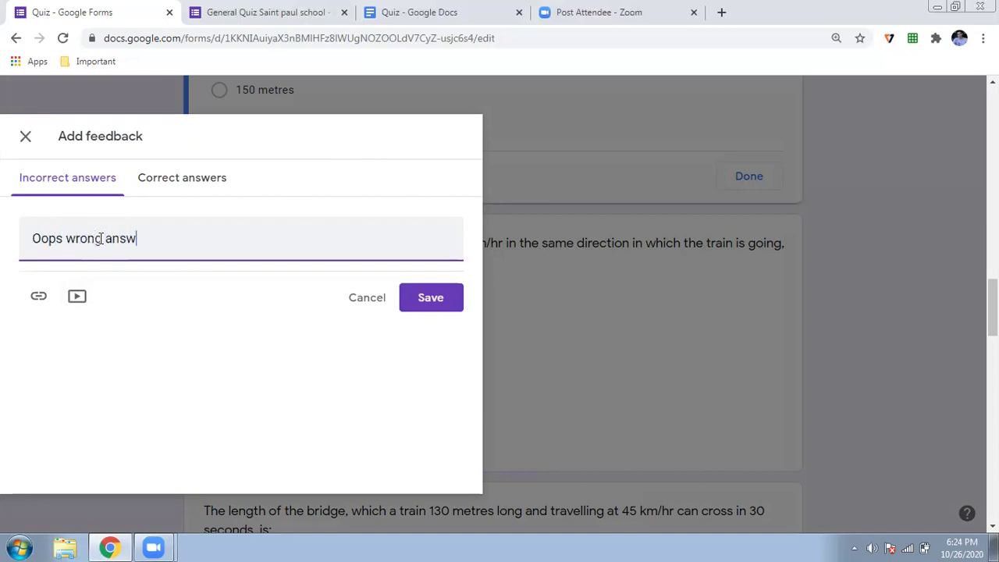
{"action": "left_click", "coordinate": [174, 189]}
{"action": "left_click", "coordinate": [158, 235]}
{"action": "type", "text": "Good c"}
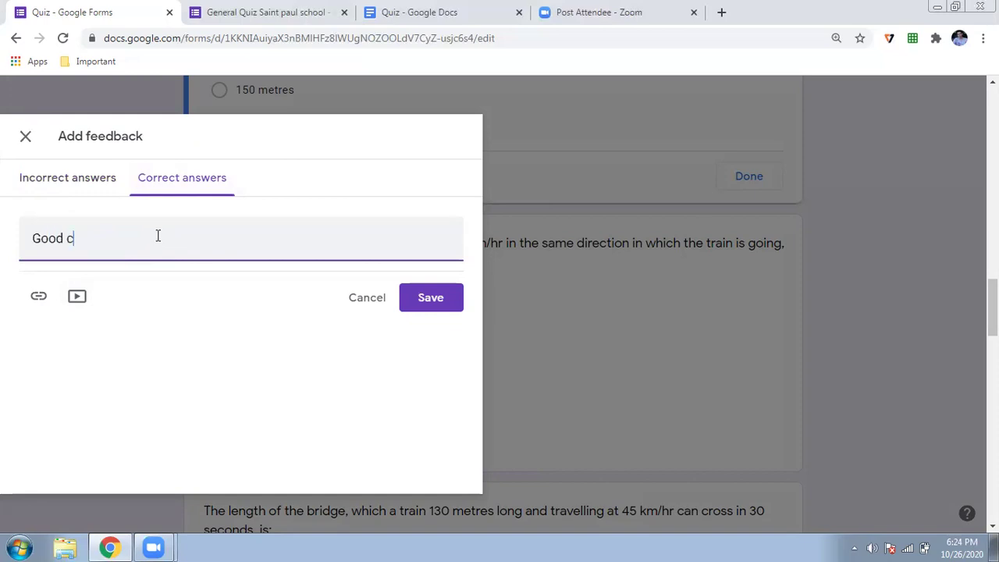
{"action": "type", "text": "oncept kn"}
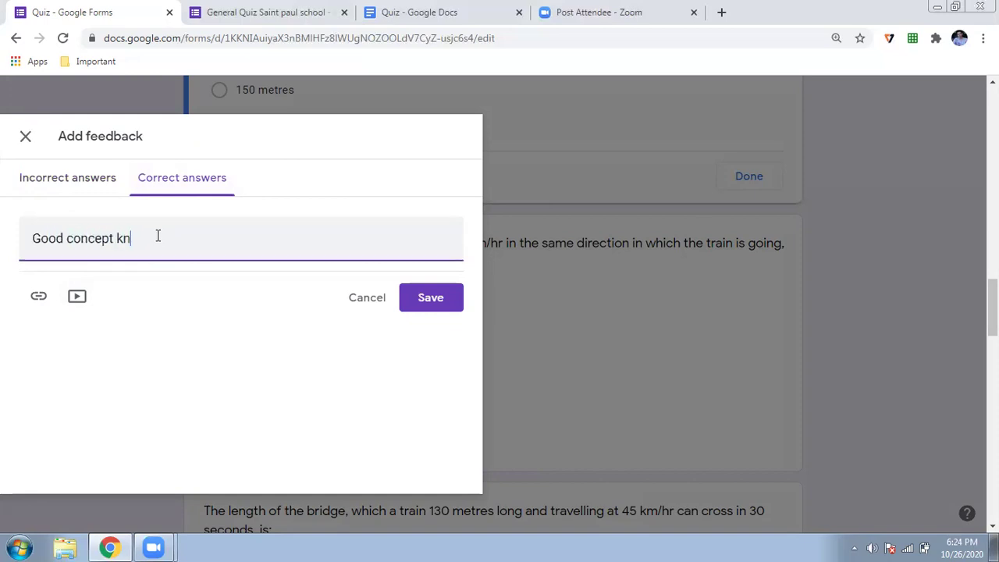
{"action": "type", "text": "owledge"}
{"action": "left_click", "coordinate": [432, 293]}
{"action": "scroll", "coordinate": [398, 337], "scroll_direction": "up", "scroll_amount": 5}
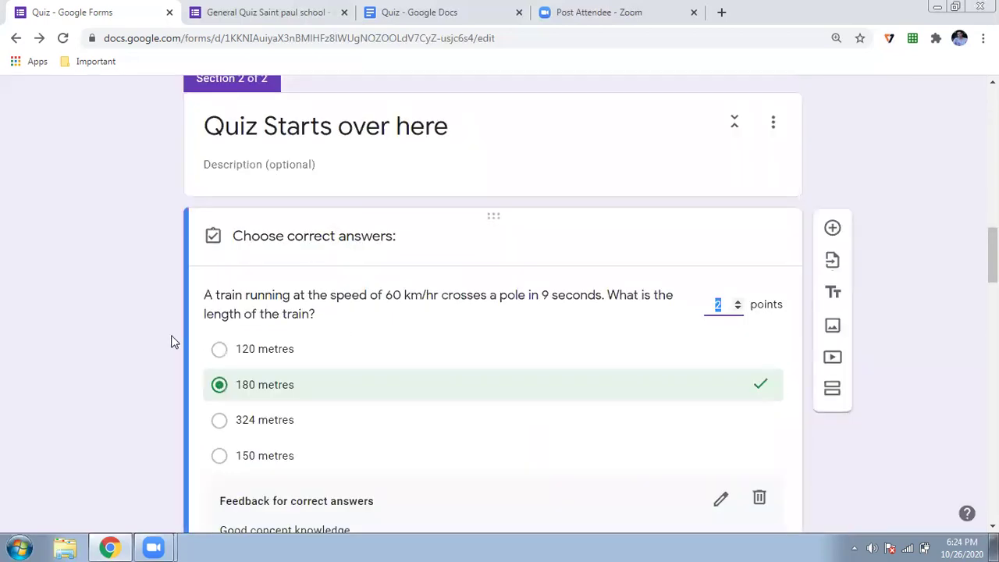
Mark 54 km/hr as the correct answer on the 125 m train question, worth 2 points
{"action": "scroll", "coordinate": [42, 287], "scroll_direction": "down", "scroll_amount": 6}
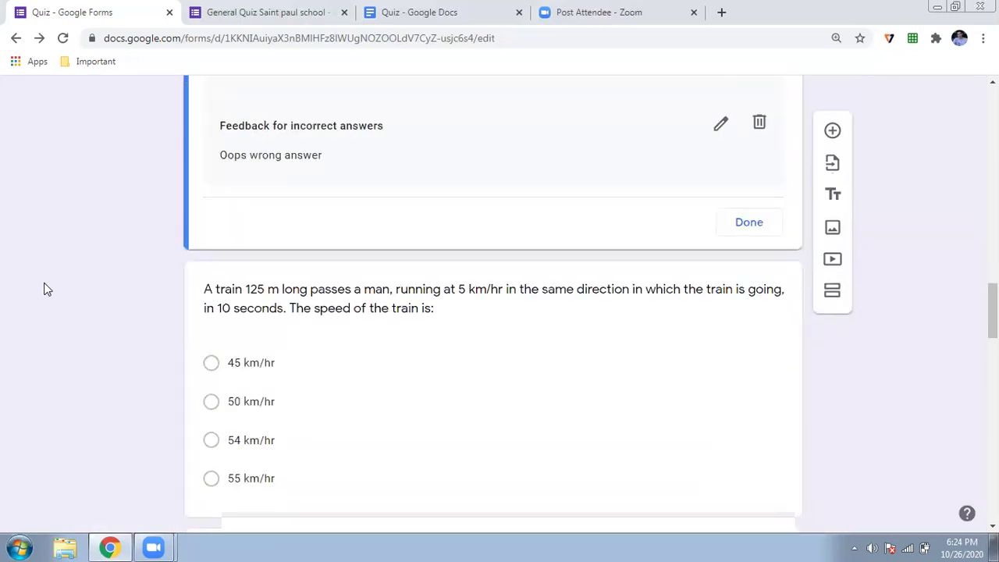
{"action": "scroll", "coordinate": [43, 287], "scroll_direction": "down", "scroll_amount": 2}
{"action": "left_click", "coordinate": [270, 250]}
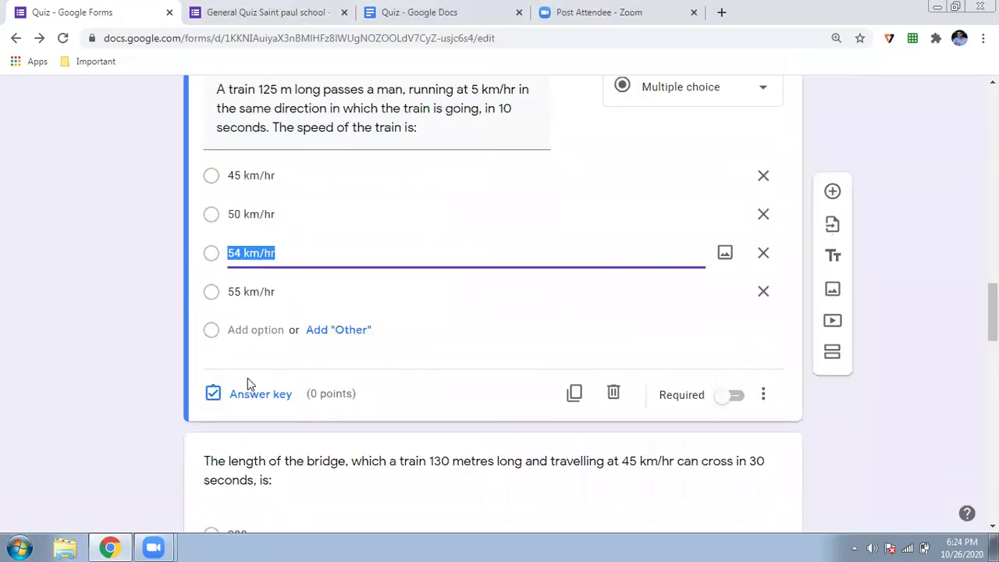
{"action": "left_click", "coordinate": [251, 394]}
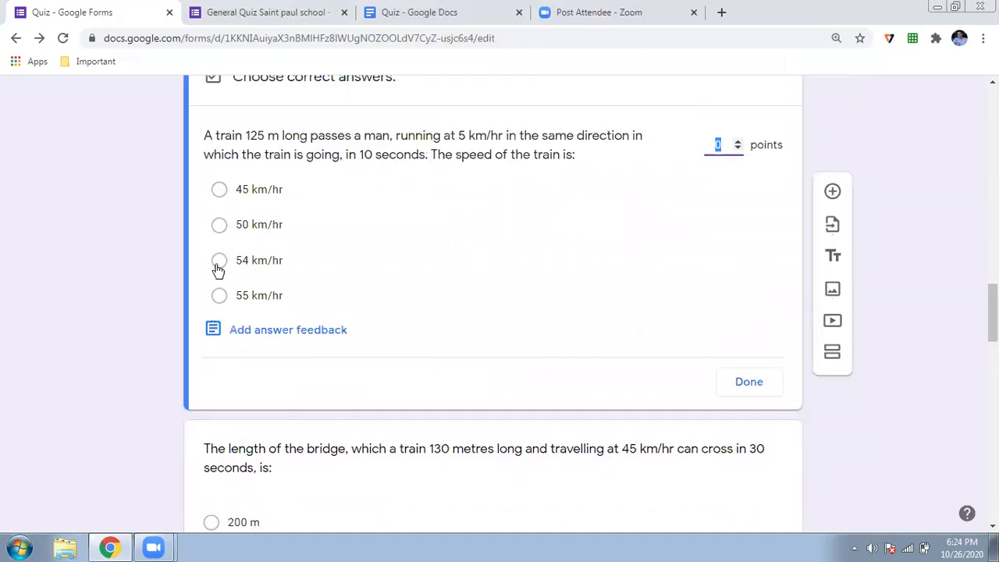
{"action": "left_click", "coordinate": [218, 264]}
{"action": "left_click", "coordinate": [738, 146]}
{"action": "left_click", "coordinate": [738, 146]}
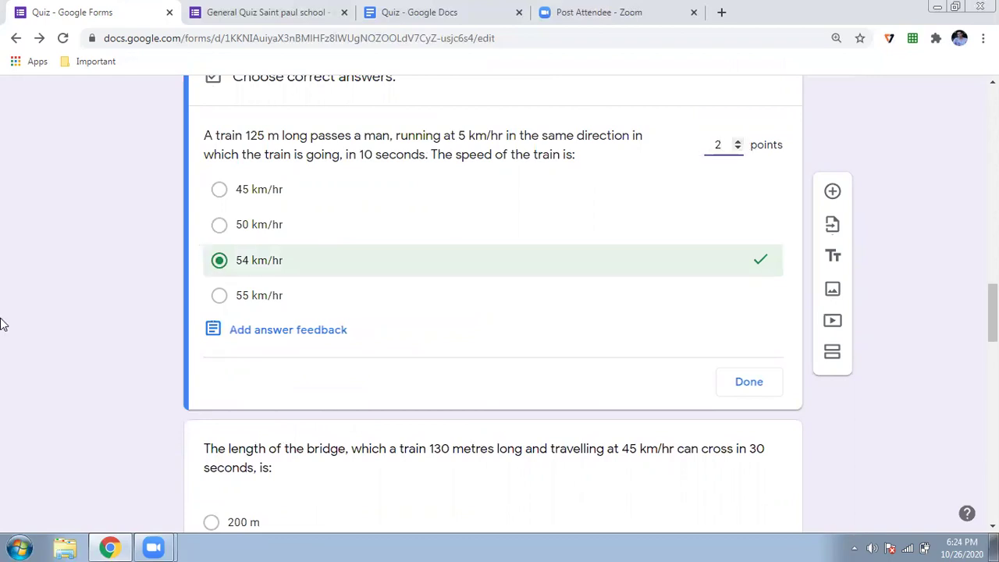
Mark 250 m as the correct answer on the bridge length question, worth 2 points
{"action": "scroll", "coordinate": [39, 326], "scroll_direction": "down", "scroll_amount": 4}
{"action": "left_click", "coordinate": [330, 276]}
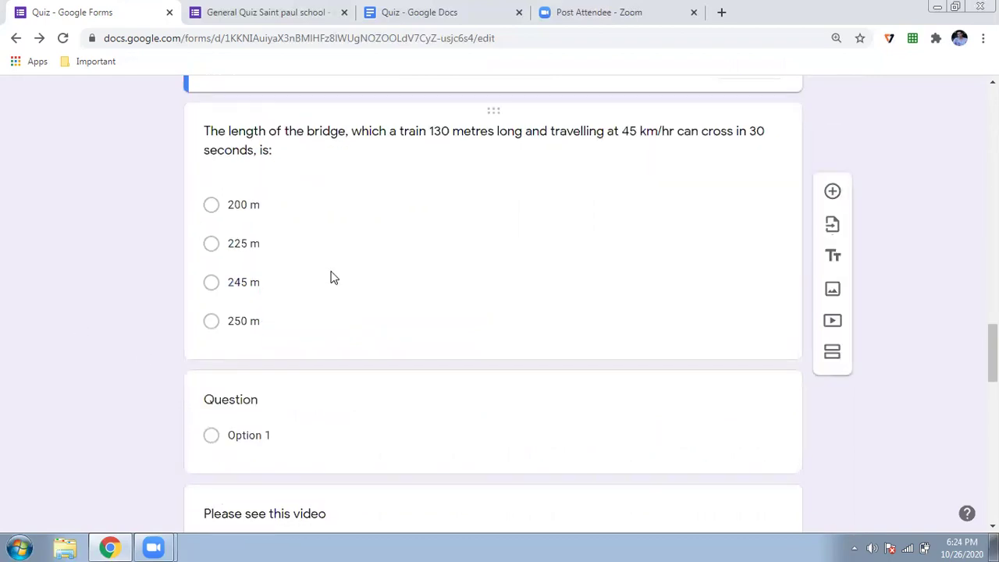
{"action": "left_click", "coordinate": [280, 271]}
{"action": "left_click", "coordinate": [247, 424]}
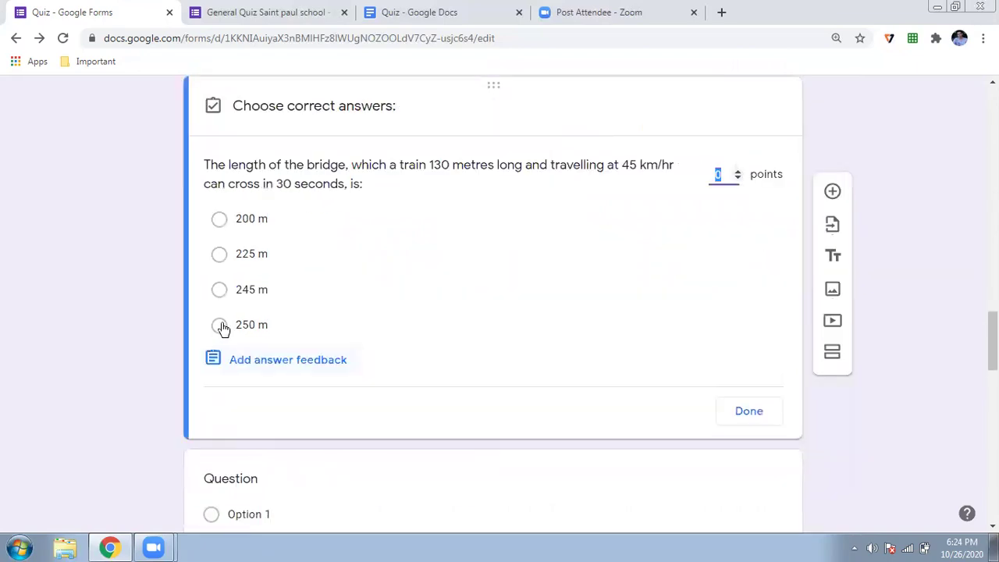
{"action": "left_click", "coordinate": [251, 324]}
{"action": "double_click", "coordinate": [735, 170]}
Delete the blank question card
{"action": "scroll", "coordinate": [164, 386], "scroll_direction": "down", "scroll_amount": 3}
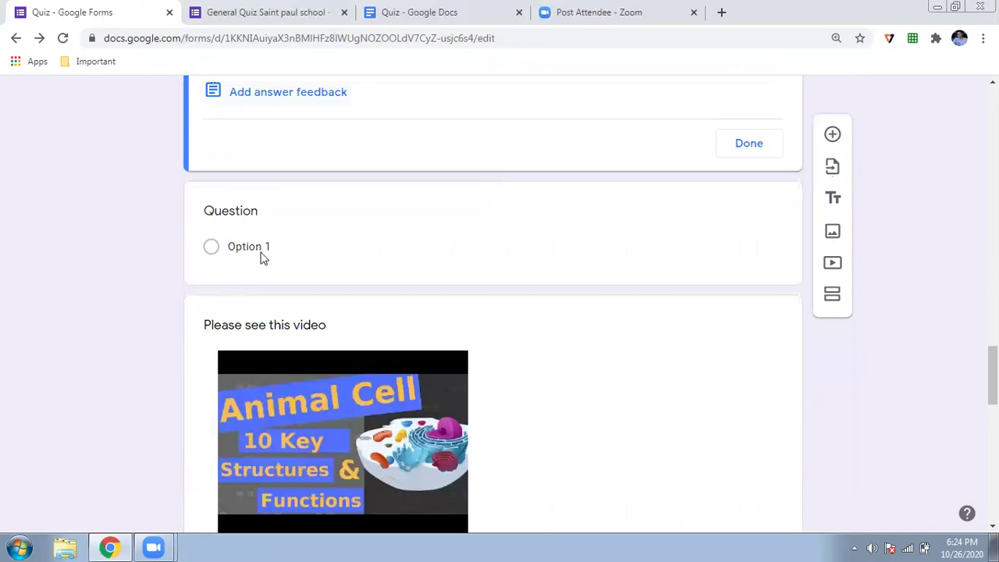
{"action": "left_click", "coordinate": [679, 242]}
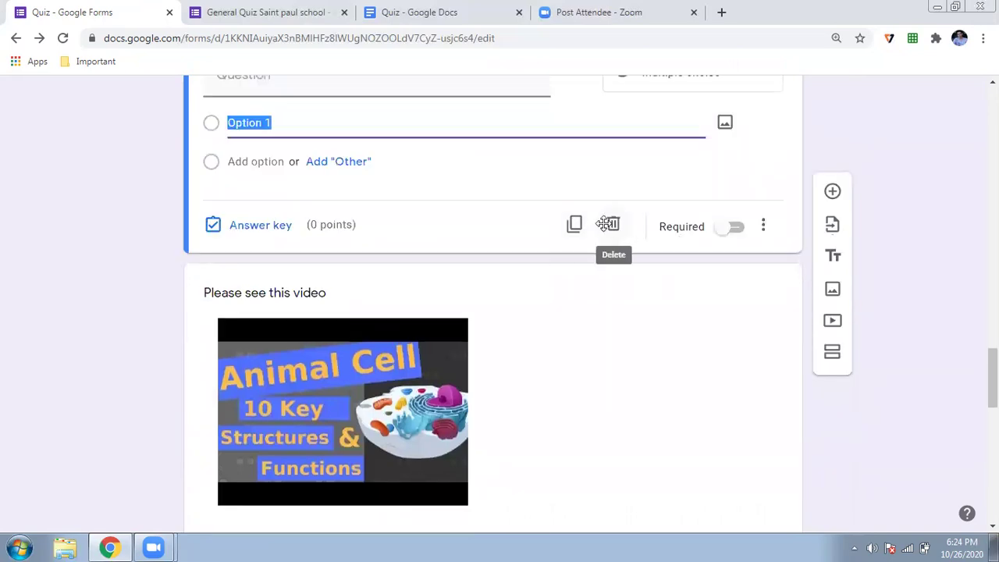
{"action": "left_click", "coordinate": [608, 224]}
Mark B as the correct answer on the animal cell question, worth 2 points
{"action": "scroll", "coordinate": [88, 330], "scroll_direction": "down", "scroll_amount": 5}
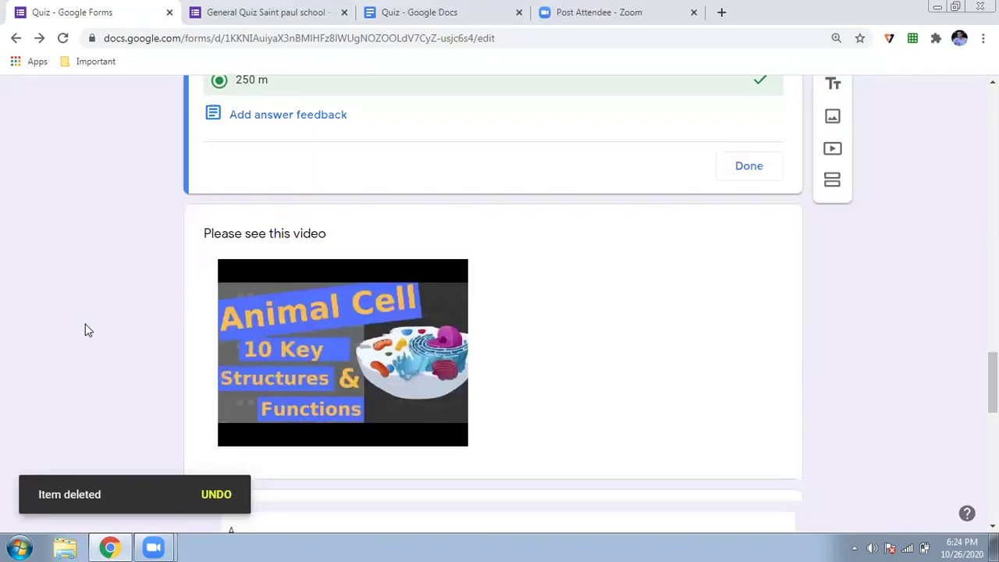
{"action": "scroll", "coordinate": [88, 330], "scroll_direction": "down", "scroll_amount": 4}
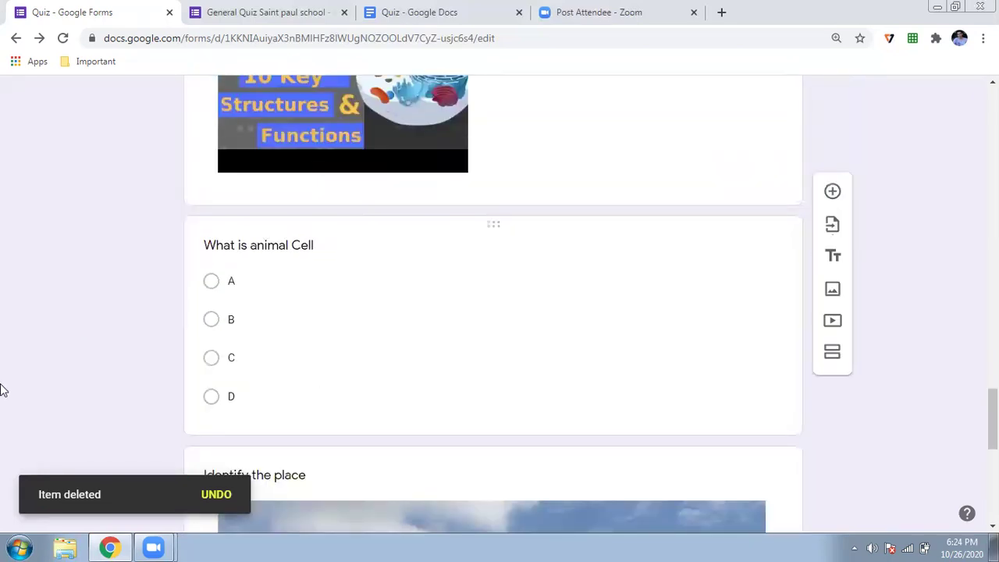
{"action": "left_click", "coordinate": [226, 356]}
{"action": "scroll", "coordinate": [258, 285], "scroll_direction": "down", "scroll_amount": 3}
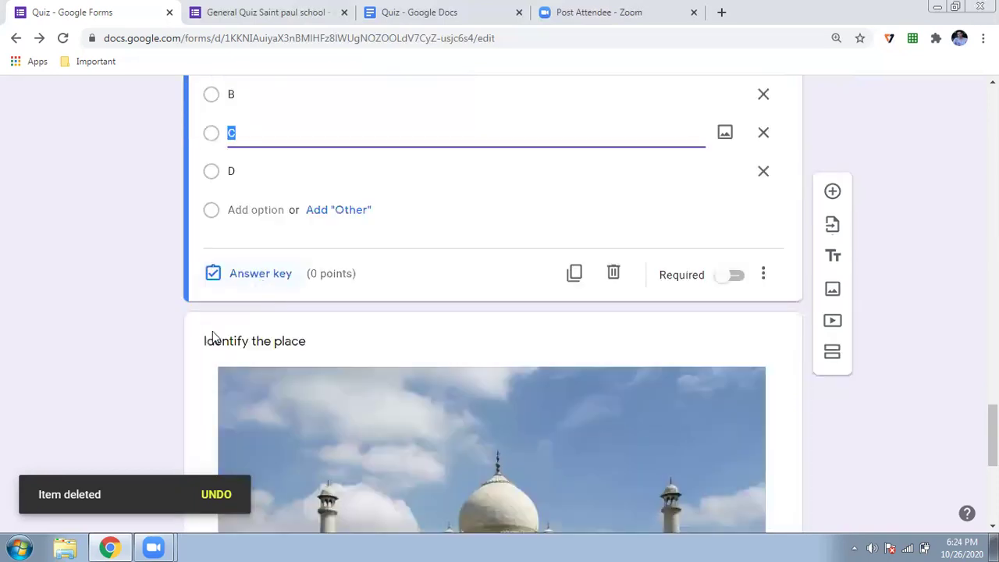
{"action": "left_click", "coordinate": [256, 276]}
{"action": "left_click", "coordinate": [220, 376]}
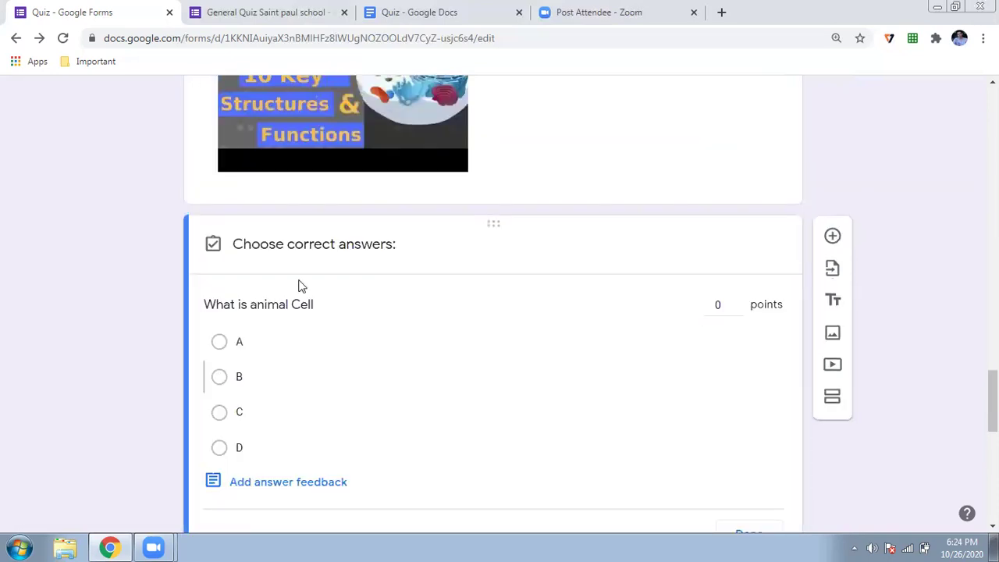
{"action": "left_click", "coordinate": [738, 302]}
{"action": "left_click", "coordinate": [738, 302]}
{"action": "scroll", "coordinate": [268, 286], "scroll_direction": "down", "scroll_amount": 5}
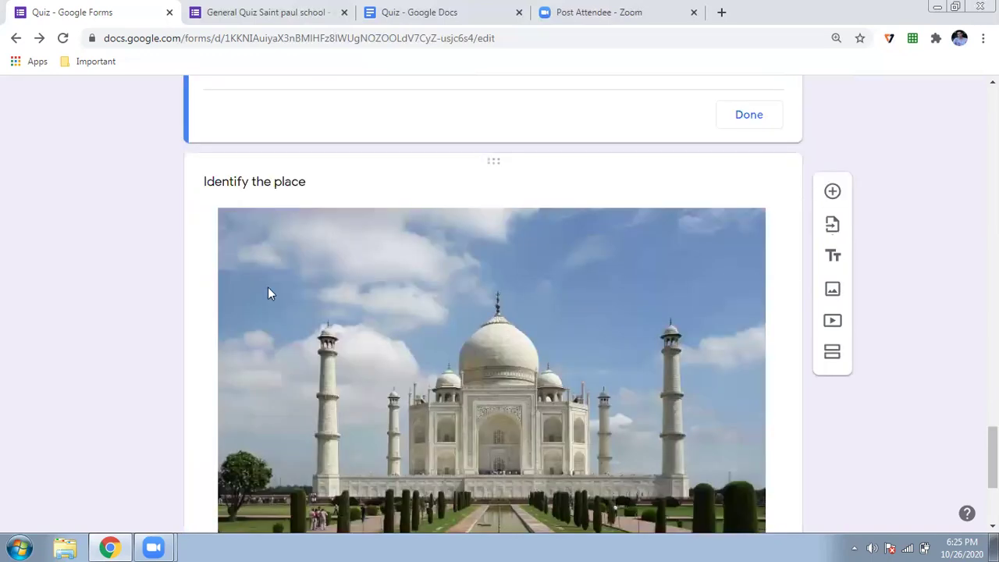
Add TAJ MAHAL, Taj Mahal and taj mahal as accepted answers for Identify the place
{"action": "scroll", "coordinate": [268, 288], "scroll_direction": "down", "scroll_amount": 3}
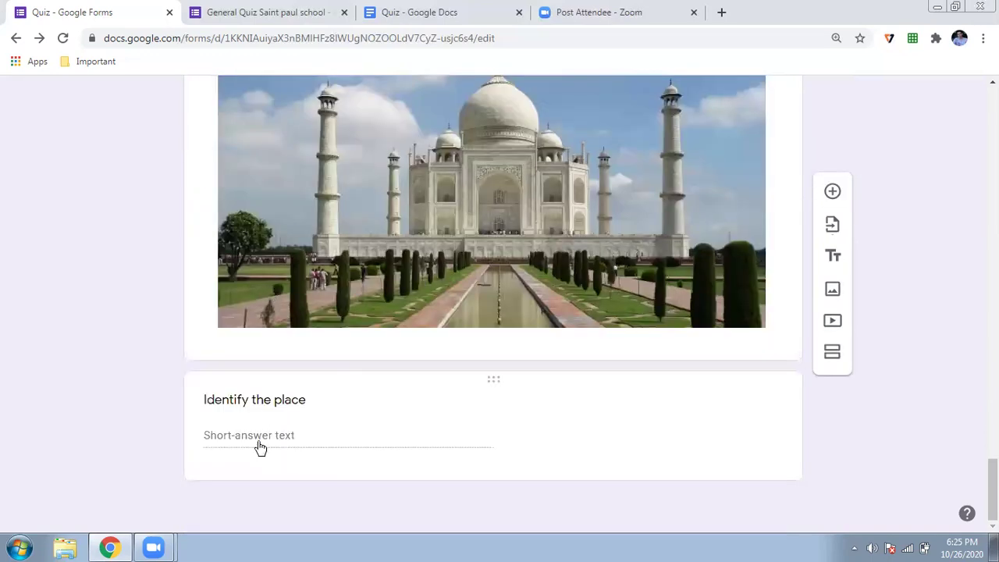
{"action": "left_click", "coordinate": [260, 447]}
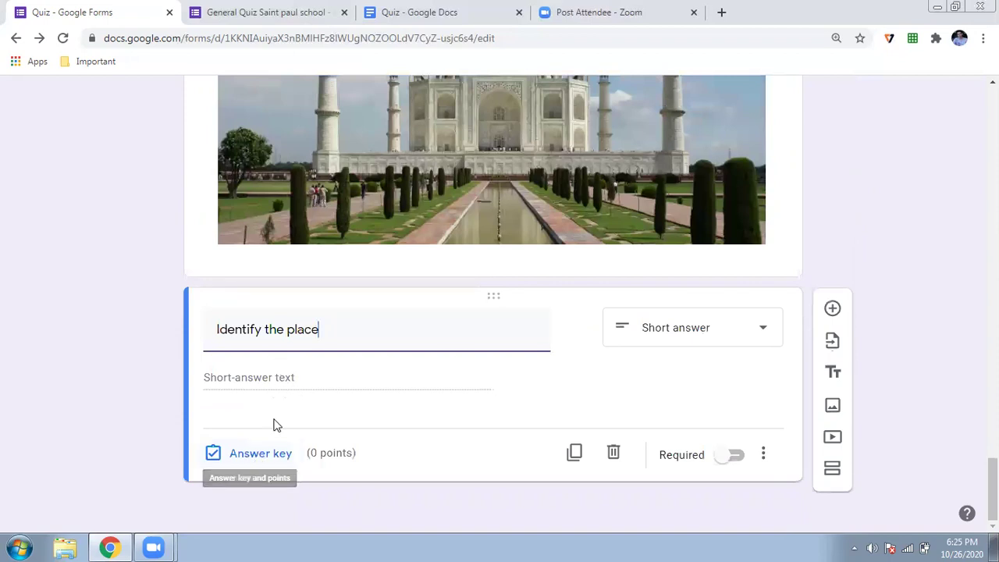
{"action": "left_click", "coordinate": [264, 458]}
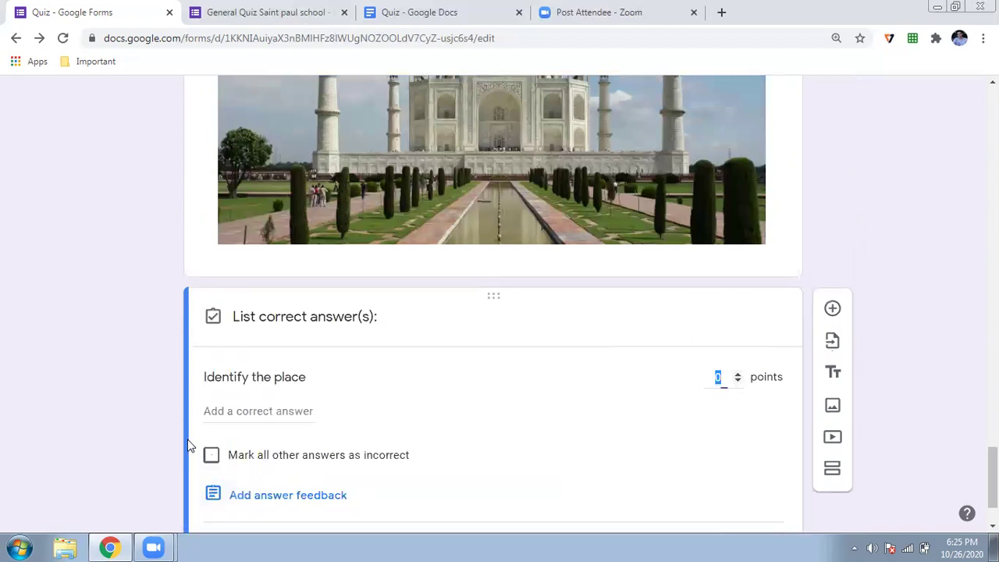
{"action": "scroll", "coordinate": [323, 276], "scroll_direction": "down", "scroll_amount": 1}
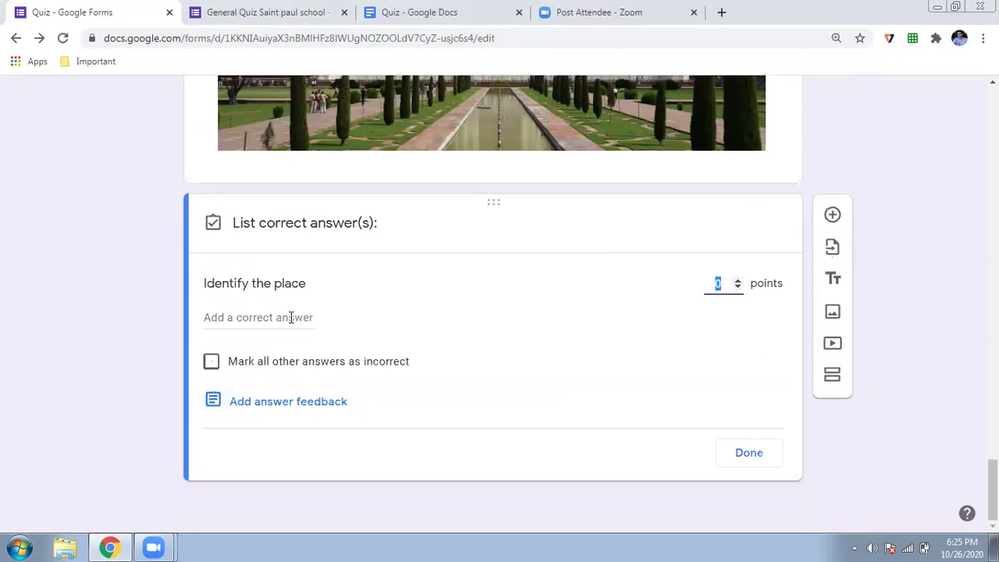
{"action": "left_click", "coordinate": [290, 316]}
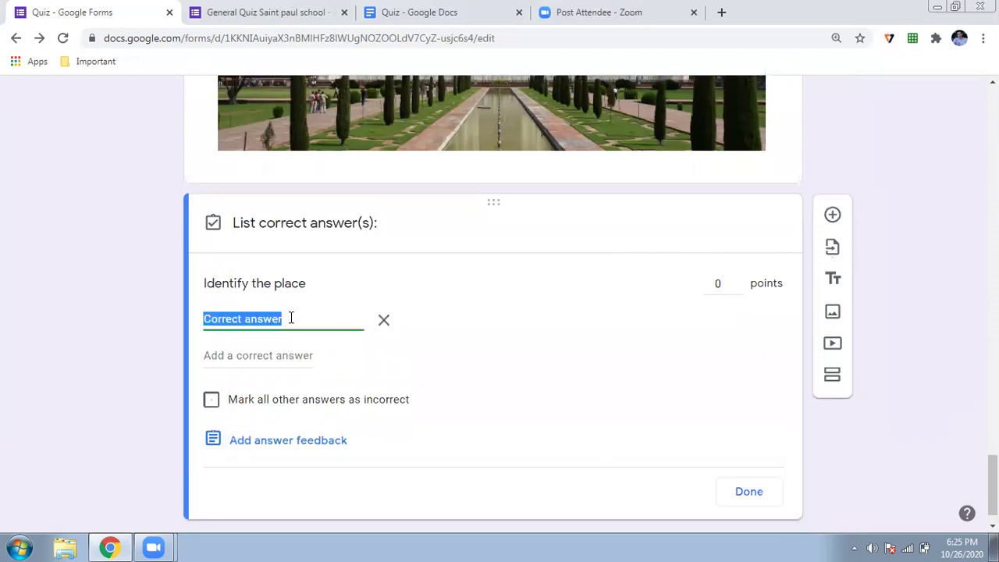
{"action": "type", "text": "TAJ MAHAL"}
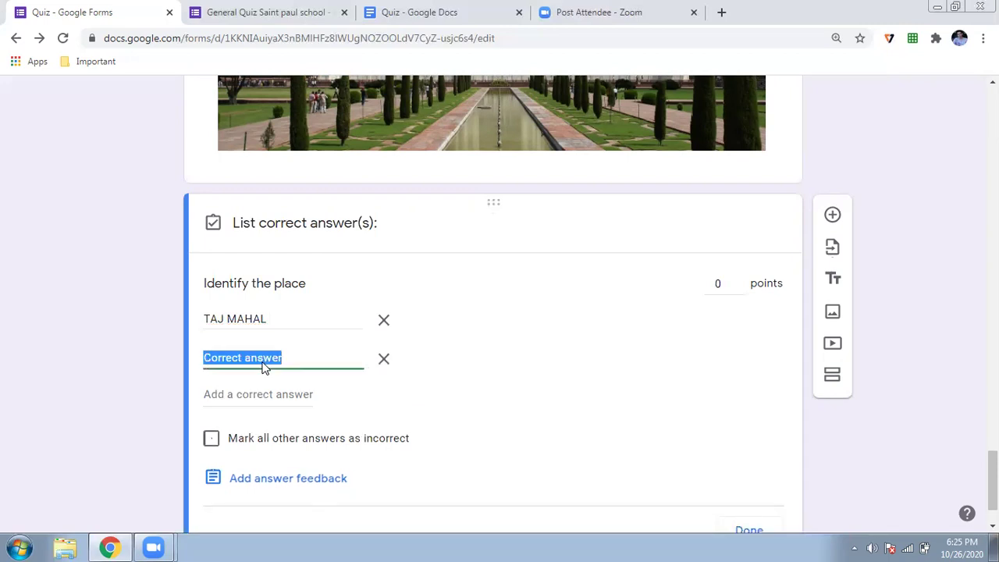
{"action": "type", "text": "Taj "}
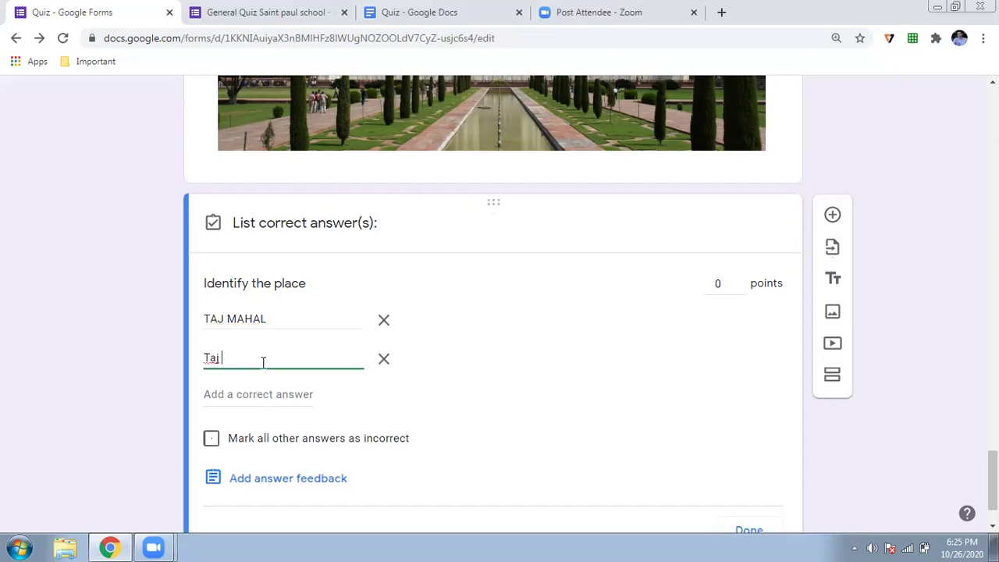
{"action": "type", "text": "Mahal"}
{"action": "left_click", "coordinate": [269, 394]}
{"action": "type", "text": "taj"}
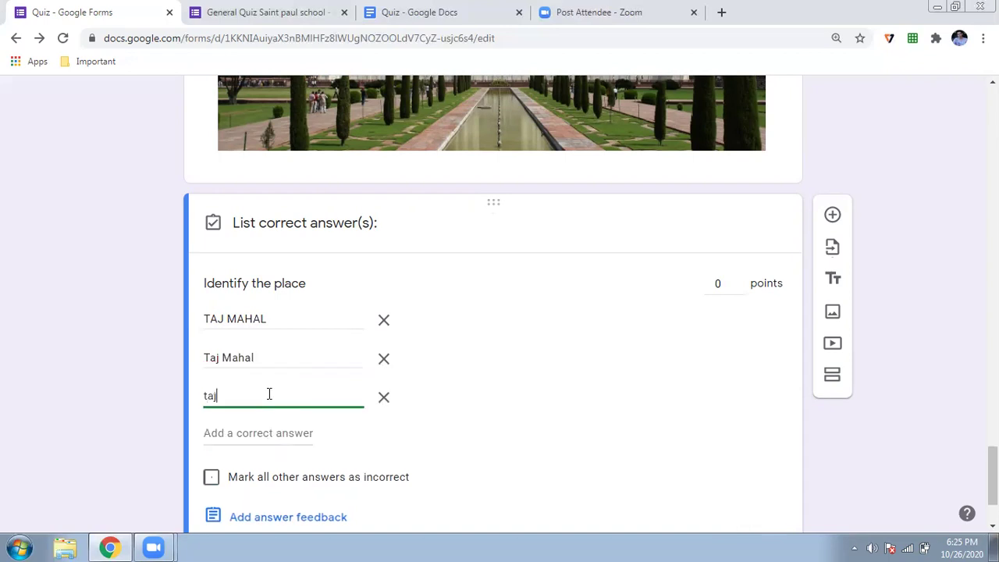
{"action": "type", "text": " mahal"}
Set the Identify the place question to 2 points and finish the answer key
{"action": "left_click", "coordinate": [737, 280]}
{"action": "left_click", "coordinate": [737, 280]}
{"action": "left_click", "coordinate": [737, 280]}
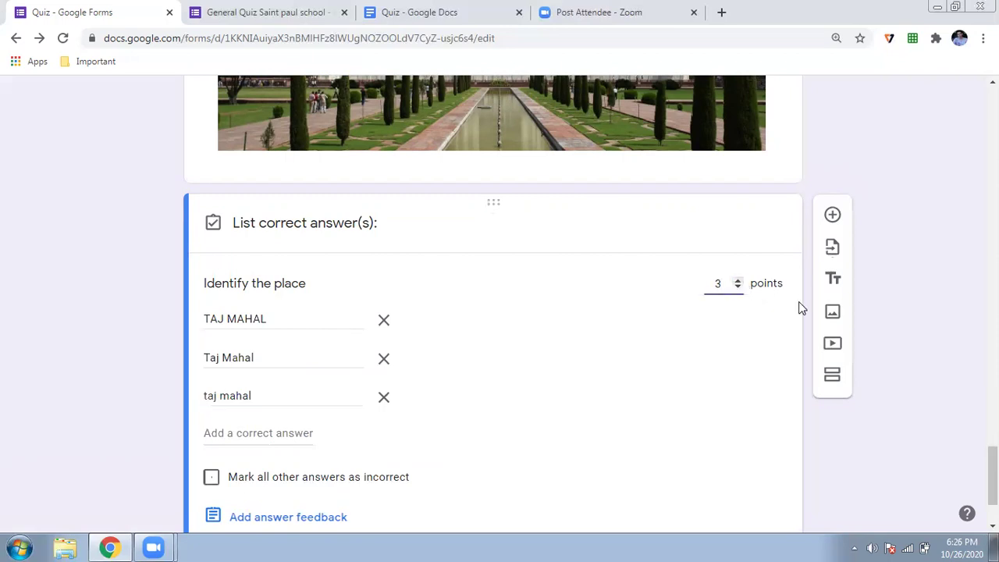
{"action": "left_click", "coordinate": [738, 286]}
{"action": "scroll", "coordinate": [89, 316], "scroll_direction": "down", "scroll_amount": 2}
{"action": "left_click", "coordinate": [752, 452]}
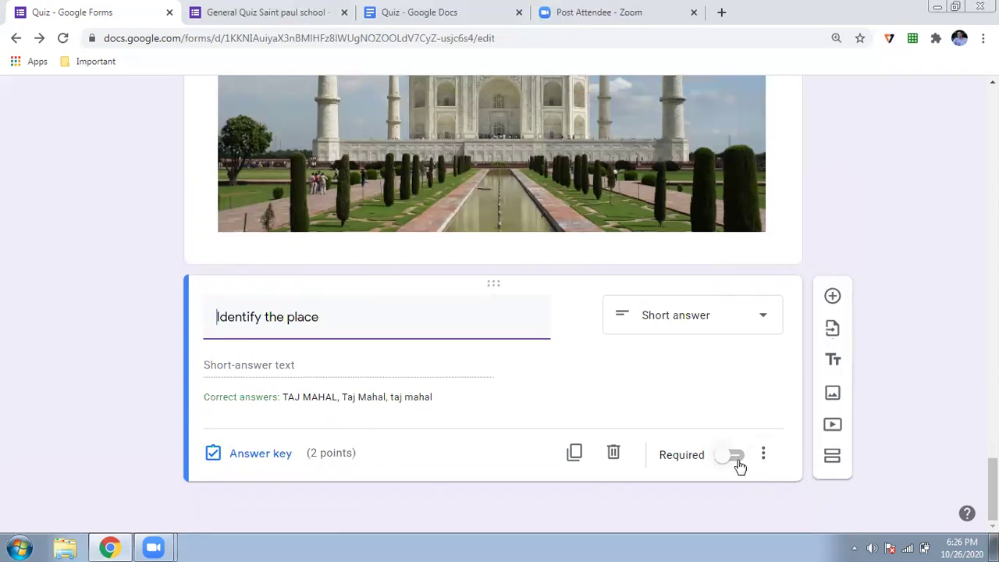
{"action": "scroll", "coordinate": [121, 329], "scroll_direction": "up", "scroll_amount": 15}
{"action": "scroll", "coordinate": [121, 330], "scroll_direction": "up", "scroll_amount": 10}
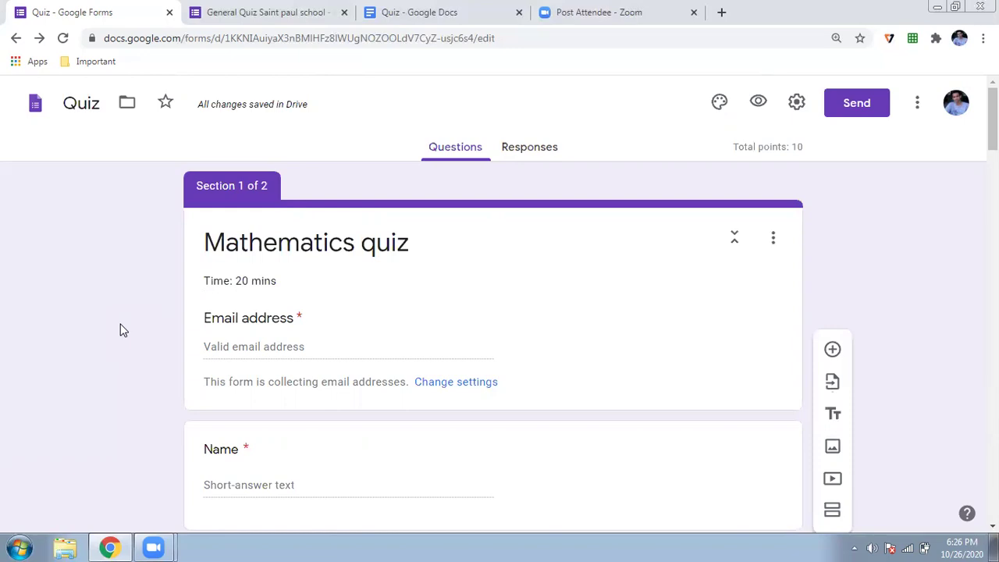
Preview the quiz and enter the respondent's email address
{"action": "left_click", "coordinate": [758, 104]}
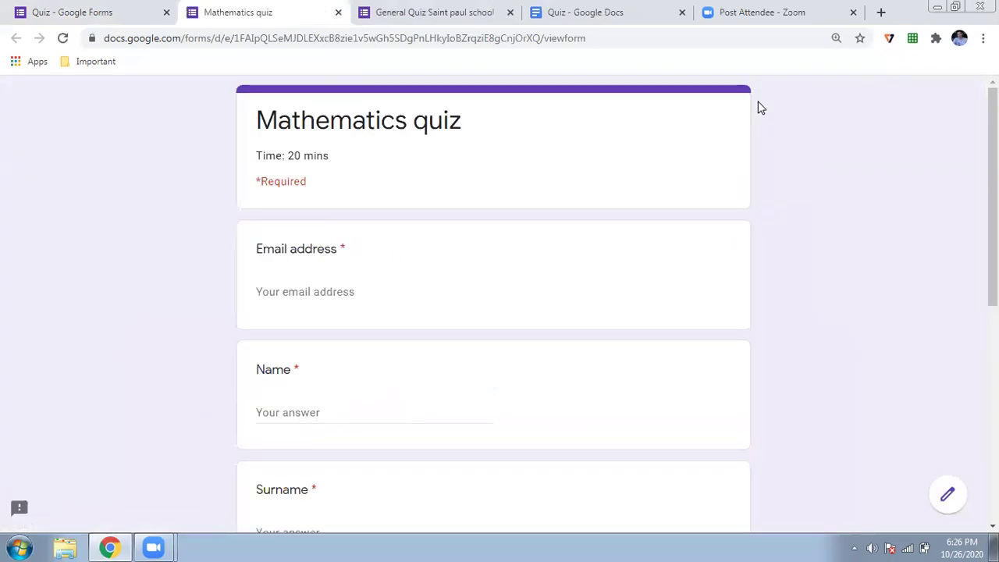
{"action": "left_click", "coordinate": [309, 300]}
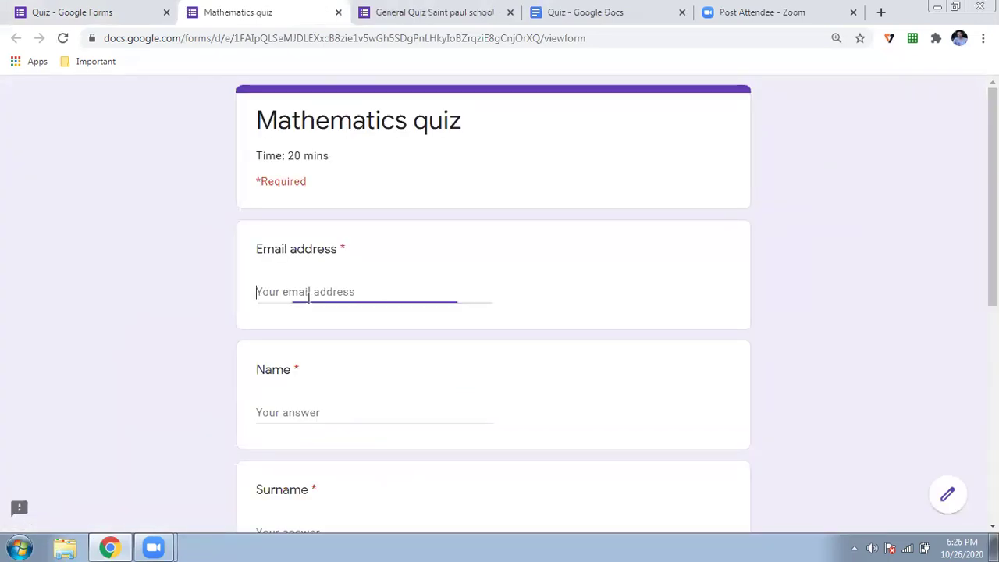
{"action": "scroll", "coordinate": [308, 304], "scroll_direction": "down", "scroll_amount": 1}
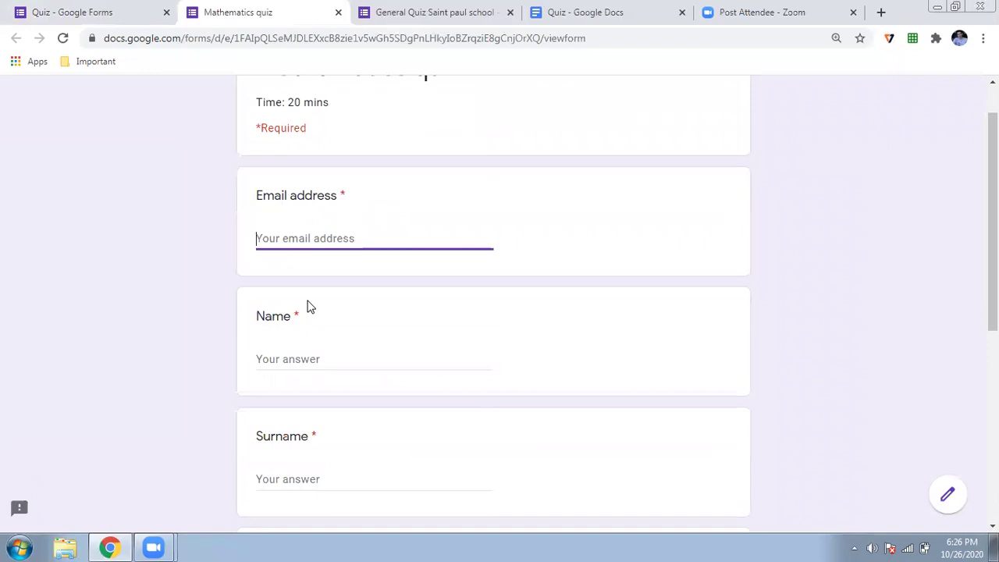
{"action": "scroll", "coordinate": [308, 304], "scroll_direction": "down", "scroll_amount": 5}
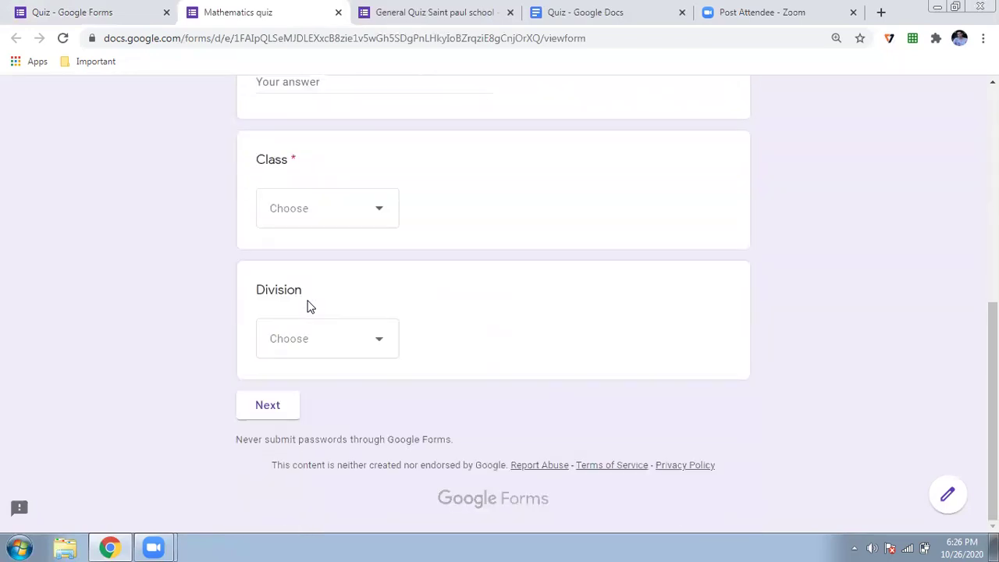
{"action": "scroll", "coordinate": [308, 304], "scroll_direction": "up", "scroll_amount": 2}
{"action": "scroll", "coordinate": [308, 306], "scroll_direction": "up", "scroll_amount": 5}
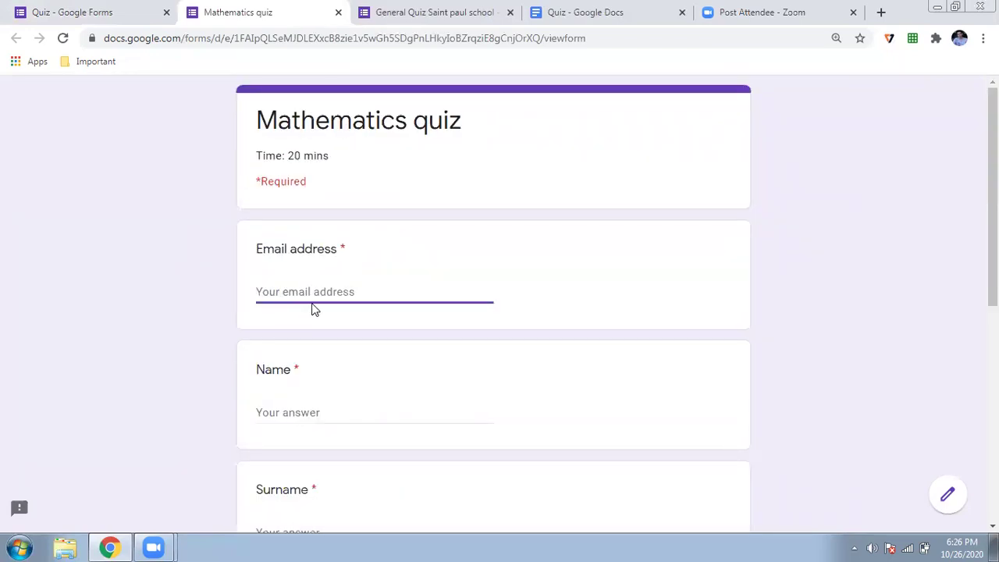
Fill in the respondent's name and surname
{"action": "left_click", "coordinate": [329, 403]}
{"action": "type", "text": "dddddd"}
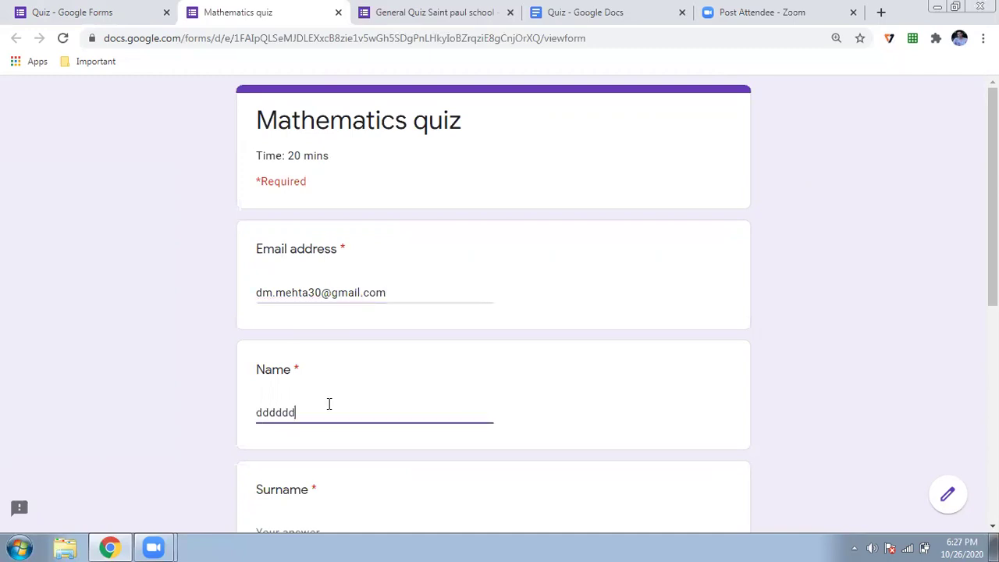
{"action": "scroll", "coordinate": [327, 422], "scroll_direction": "down", "scroll_amount": 1}
{"action": "left_click", "coordinate": [324, 434]}
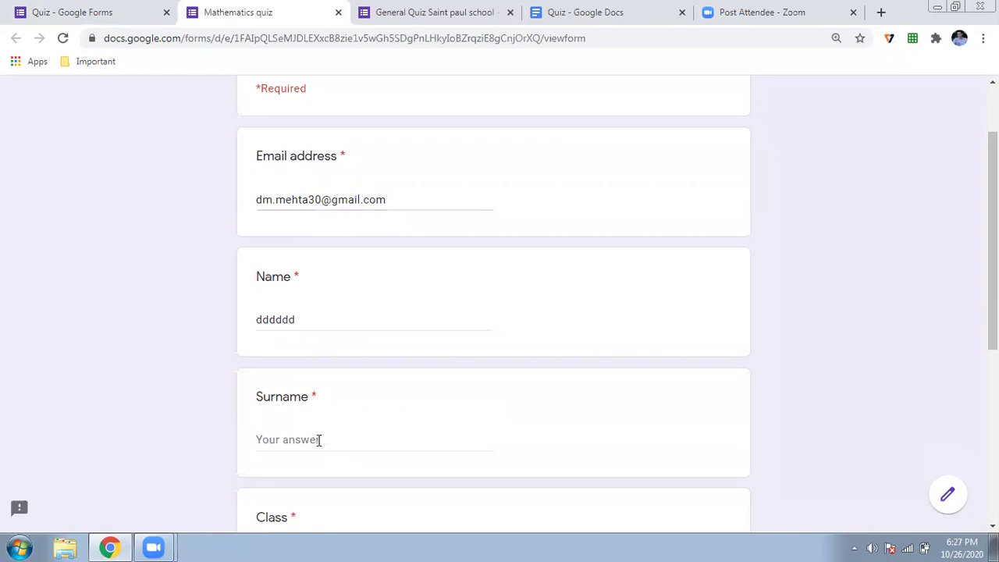
{"action": "left_click", "coordinate": [296, 439]}
{"action": "type", "text": "gpfkojkd"}
{"action": "scroll", "coordinate": [297, 439], "scroll_direction": "down", "scroll_amount": 3}
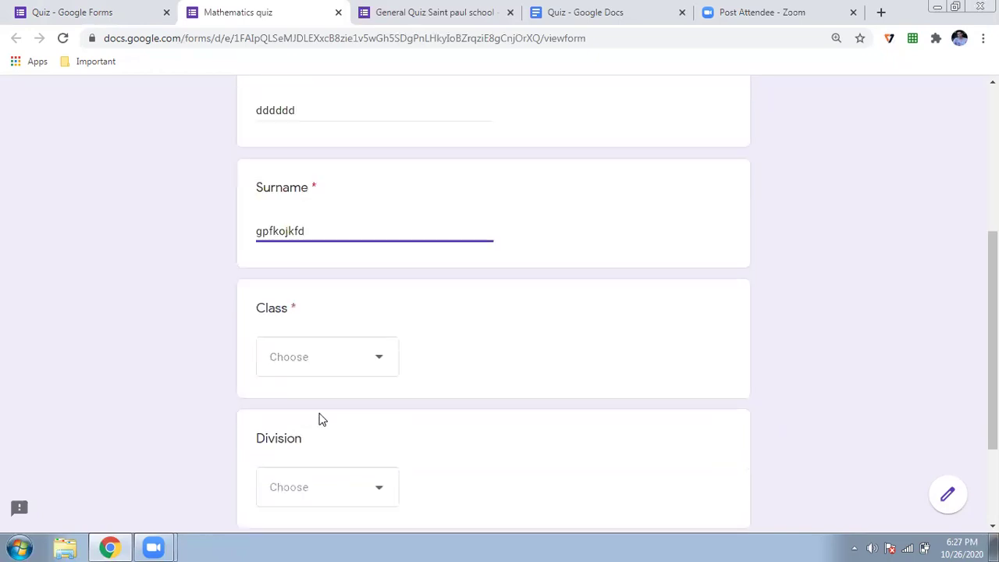
Choose Class IX and Division A, then continue to the questions section
{"action": "left_click", "coordinate": [359, 358]}
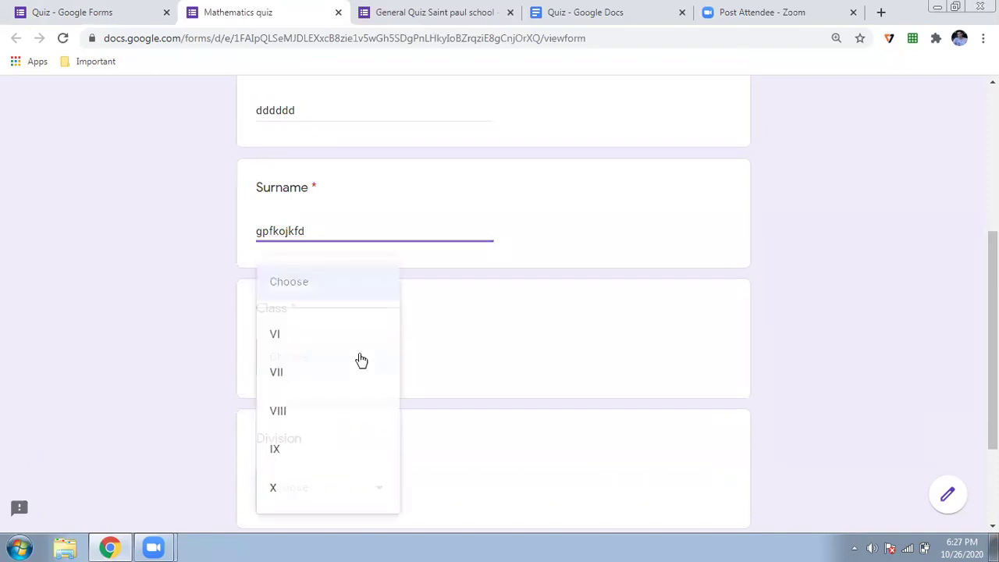
{"action": "left_click", "coordinate": [284, 443]}
{"action": "scroll", "coordinate": [327, 372], "scroll_direction": "down", "scroll_amount": 2}
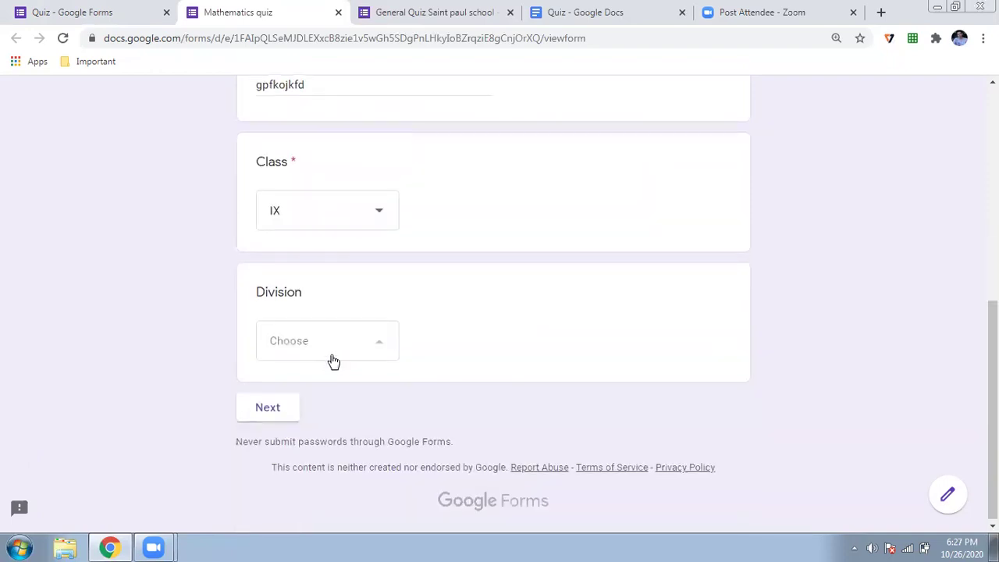
{"action": "left_click", "coordinate": [330, 357]}
{"action": "left_click", "coordinate": [330, 363]}
{"action": "left_click", "coordinate": [278, 404]}
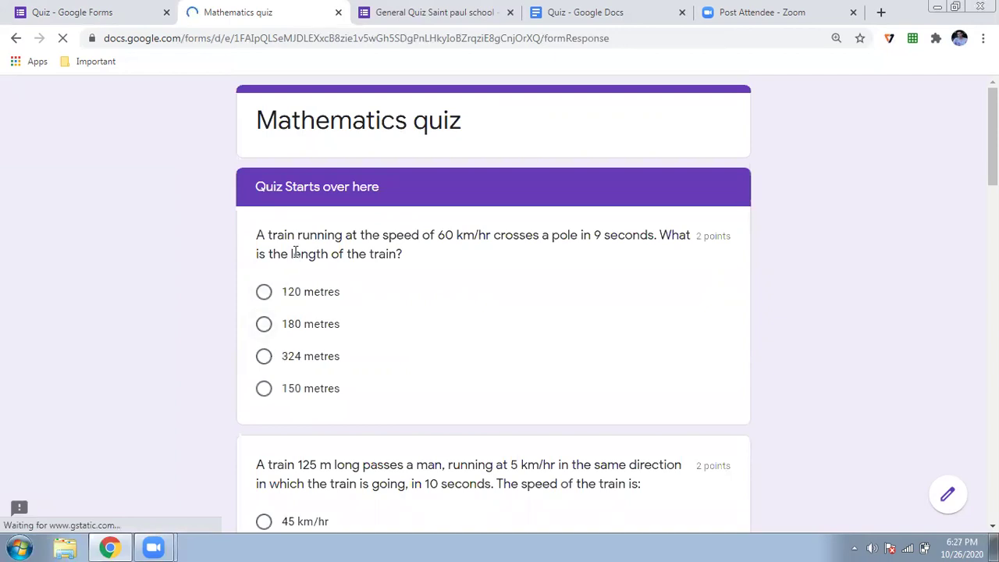
Answer the train-length and train-speed questions and pick 225 m for the bridge length
{"action": "scroll", "coordinate": [294, 251], "scroll_direction": "down", "scroll_amount": 1}
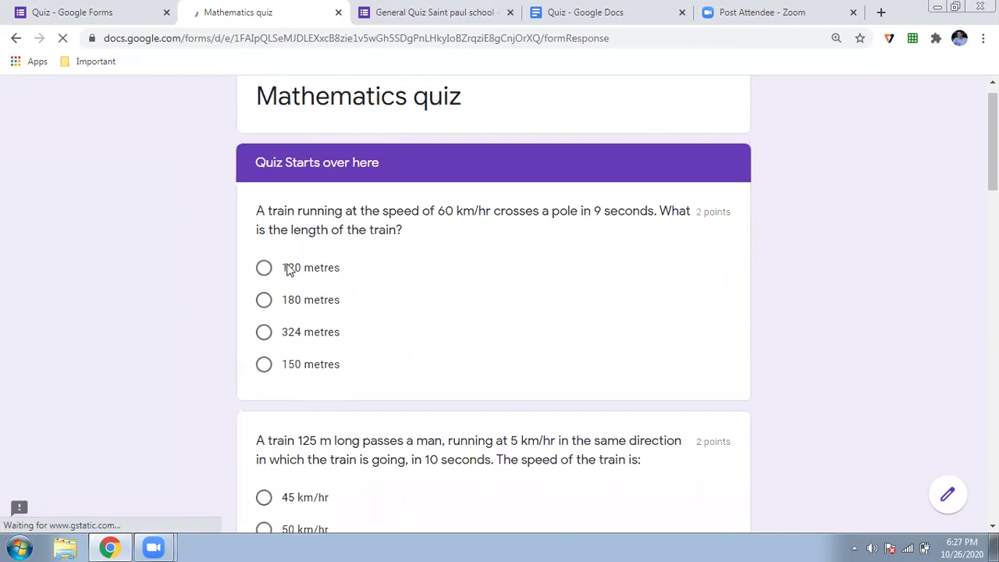
{"action": "left_click", "coordinate": [430, 300]}
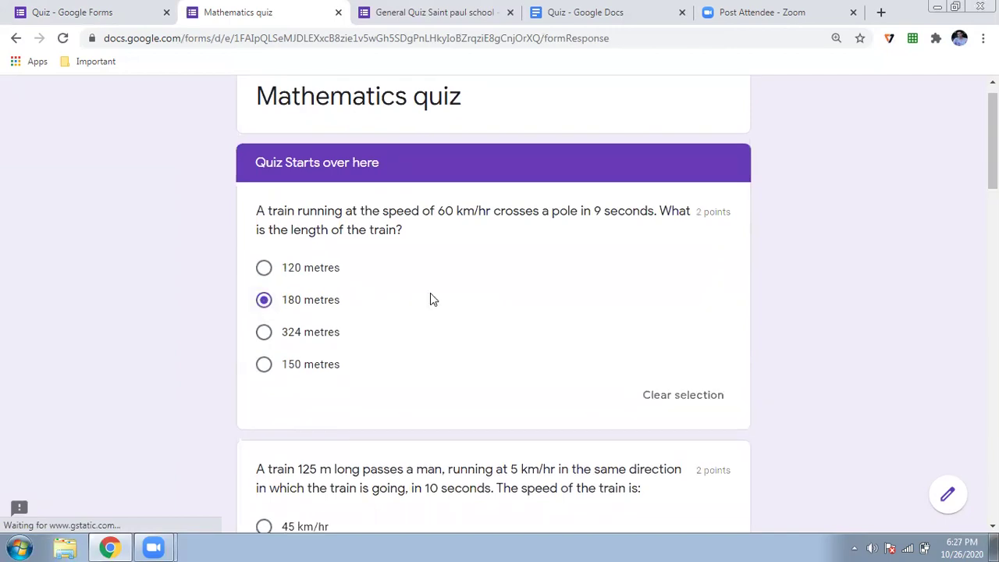
{"action": "scroll", "coordinate": [583, 309], "scroll_direction": "down", "scroll_amount": 2}
{"action": "scroll", "coordinate": [584, 309], "scroll_direction": "up", "scroll_amount": 1}
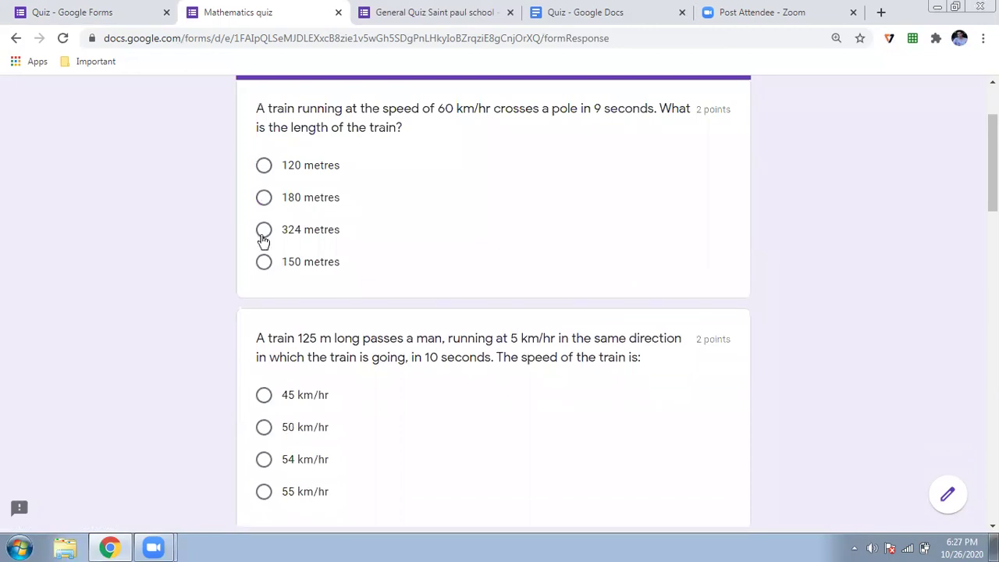
{"action": "left_click", "coordinate": [263, 262]}
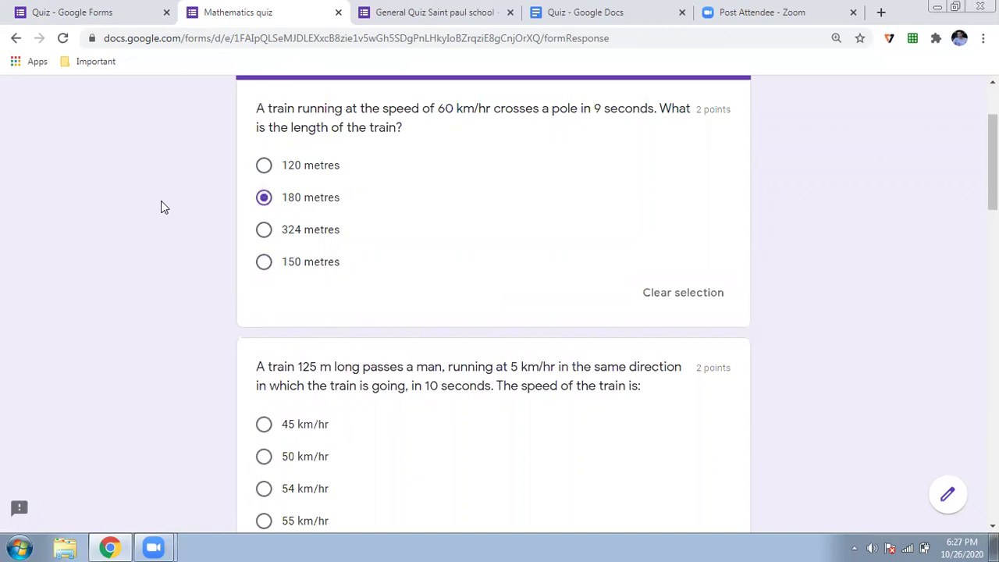
{"action": "scroll", "coordinate": [161, 207], "scroll_direction": "down", "scroll_amount": 3}
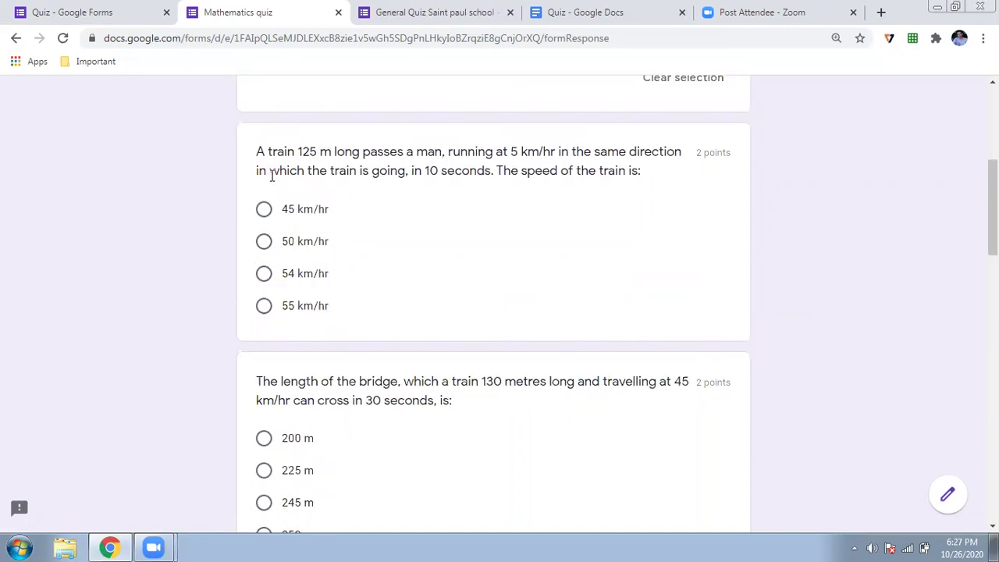
{"action": "triple_click", "coordinate": [263, 246]}
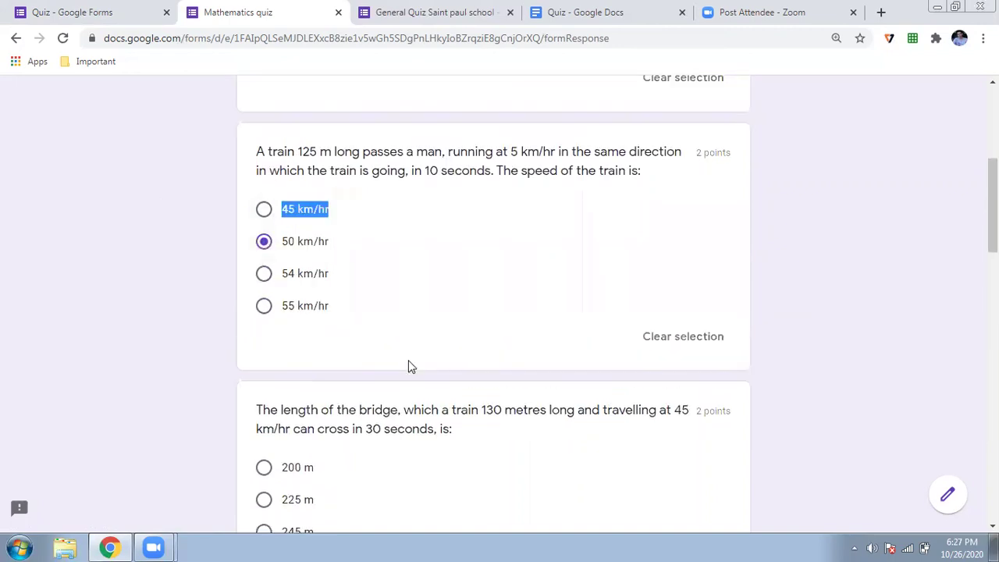
{"action": "scroll", "coordinate": [234, 234], "scroll_direction": "down", "scroll_amount": 4}
{"action": "left_click", "coordinate": [265, 159]}
Answer B for the animal cell question
{"action": "scroll", "coordinate": [373, 254], "scroll_direction": "down", "scroll_amount": 2}
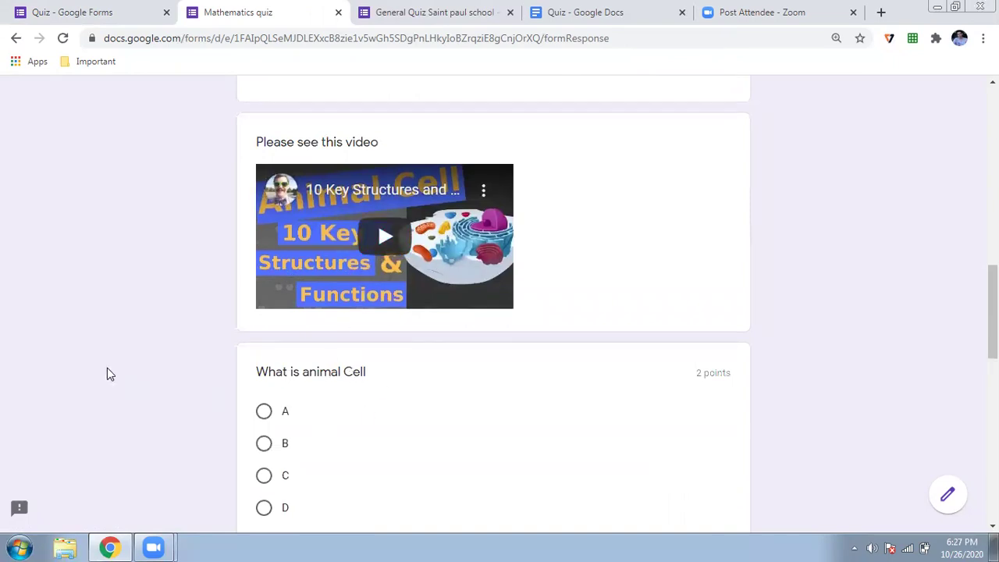
{"action": "scroll", "coordinate": [106, 372], "scroll_direction": "down", "scroll_amount": 2}
{"action": "scroll", "coordinate": [107, 374], "scroll_direction": "up", "scroll_amount": 1}
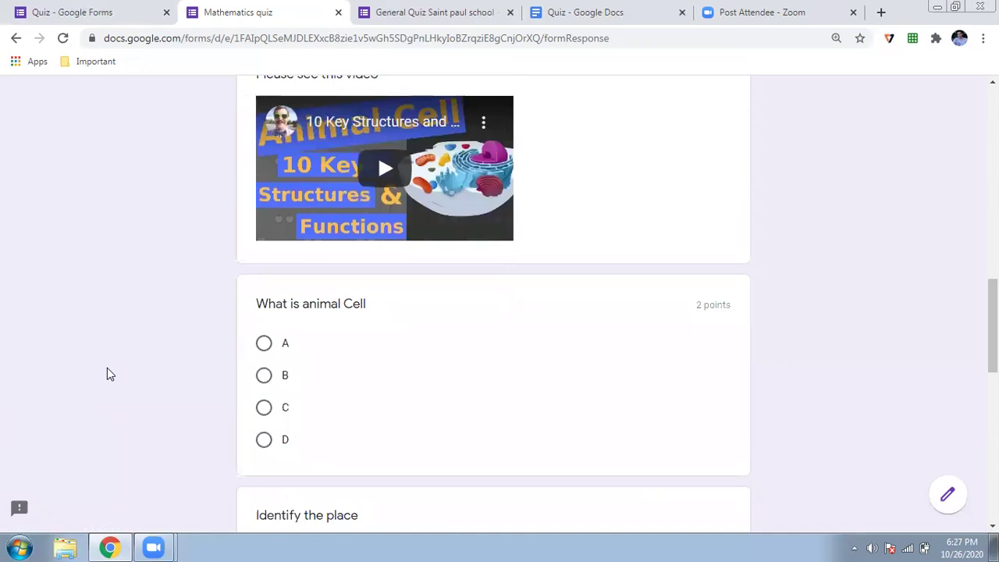
{"action": "left_click", "coordinate": [268, 348]}
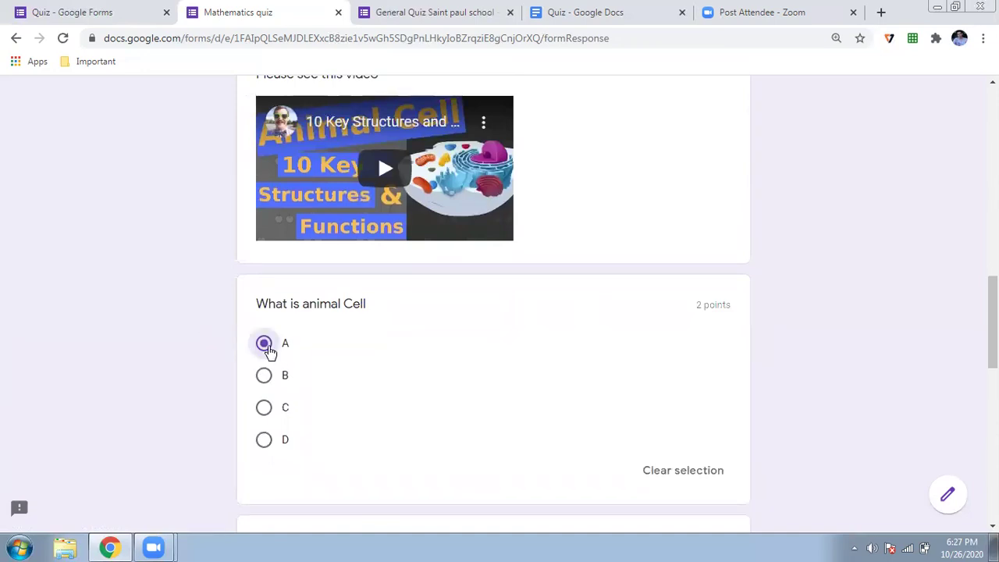
{"action": "left_click", "coordinate": [266, 375]}
Enter TAJ MAHAL for Identify the place and submit the quiz
{"action": "scroll", "coordinate": [196, 341], "scroll_direction": "down", "scroll_amount": 5}
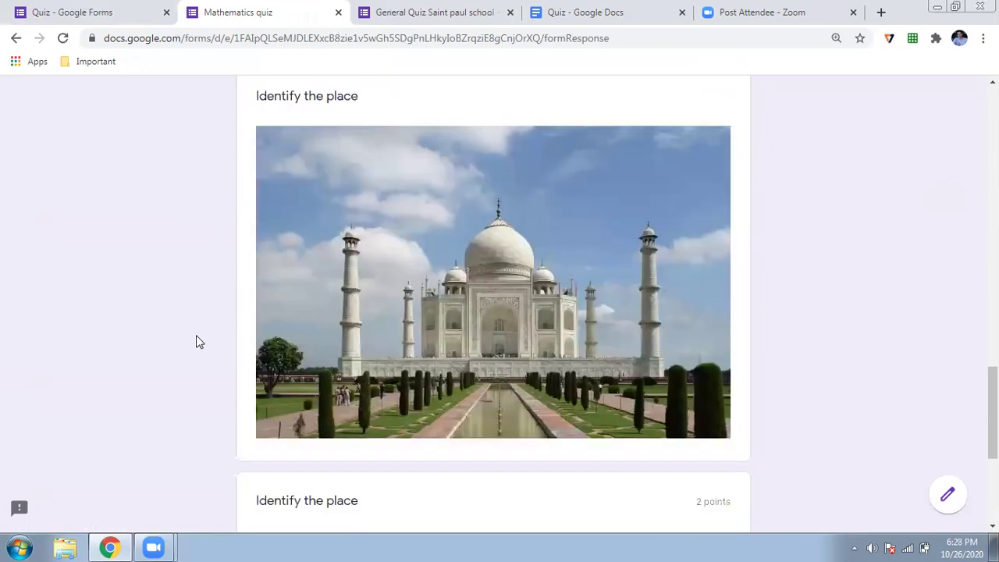
{"action": "scroll", "coordinate": [195, 334], "scroll_direction": "down", "scroll_amount": 2}
{"action": "left_click", "coordinate": [263, 368]}
{"action": "type", "text": "Ta"}
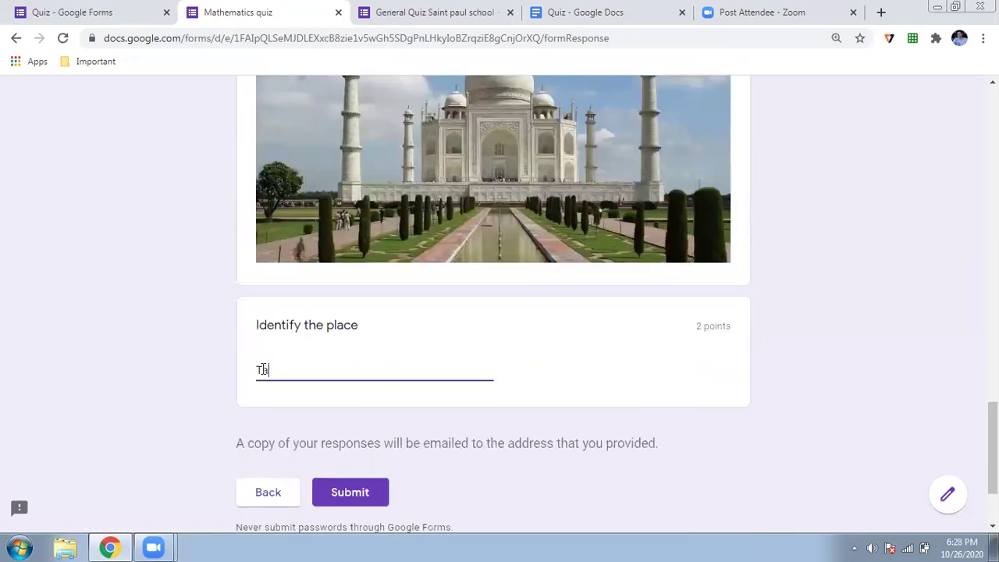
{"action": "key", "text": "BackSpace"}
{"action": "type", "text": "AJ MAHAL"}
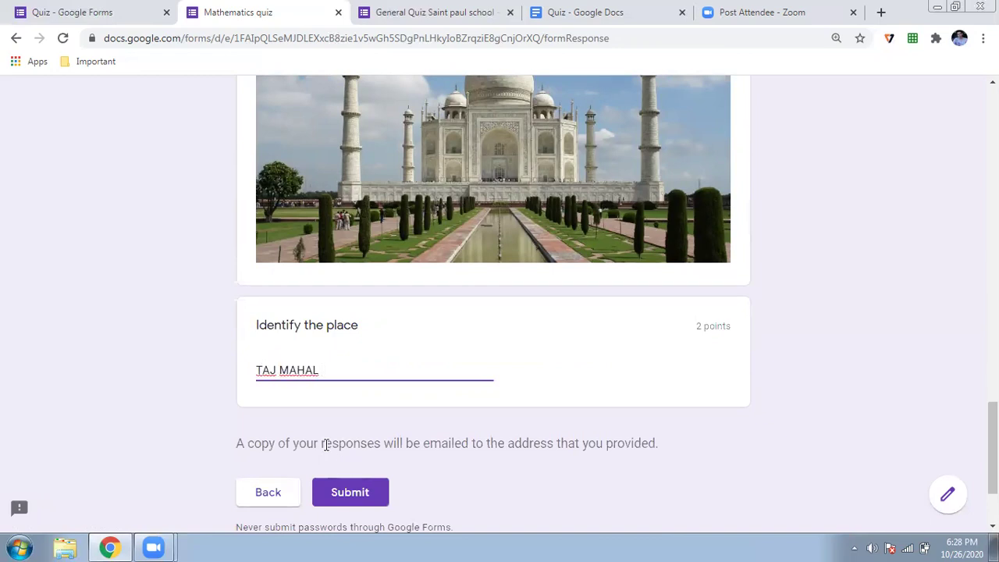
{"action": "left_click", "coordinate": [355, 490]}
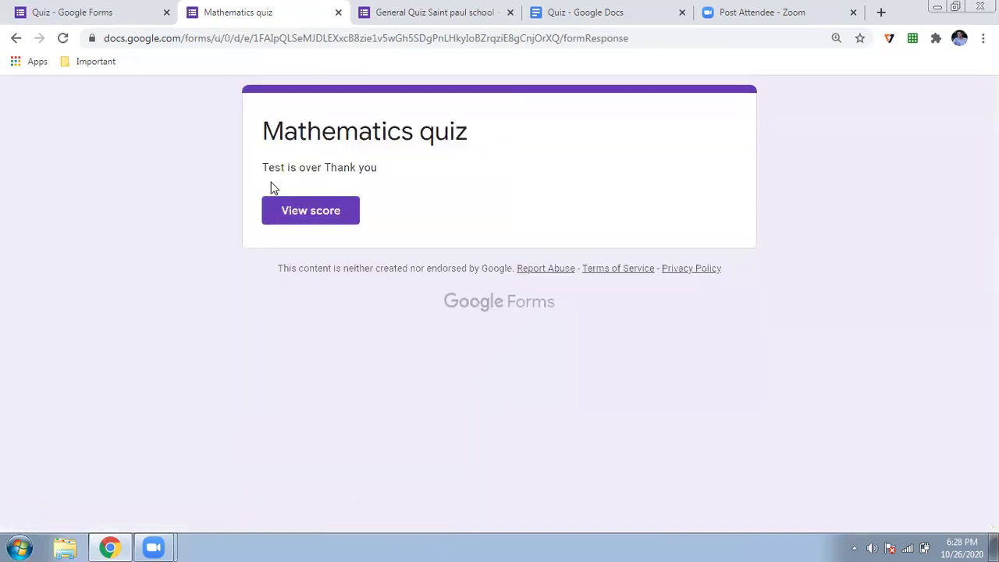
Review the 6/10 graded response, then go back to the Mathematics quiz thank-you tab
{"action": "left_click", "coordinate": [311, 227]}
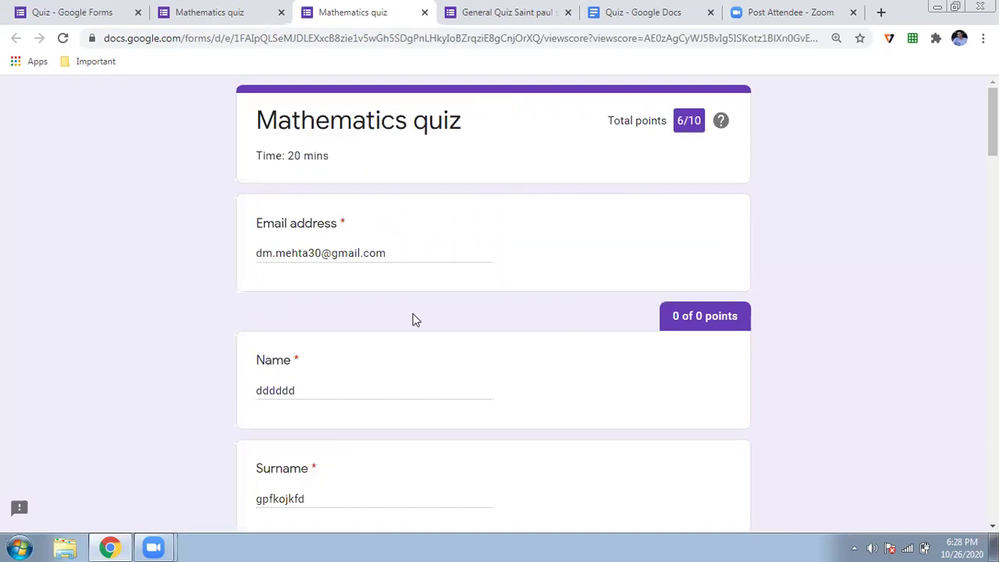
{"action": "scroll", "coordinate": [414, 320], "scroll_direction": "down", "scroll_amount": 1}
{"action": "scroll", "coordinate": [414, 319], "scroll_direction": "down", "scroll_amount": 4}
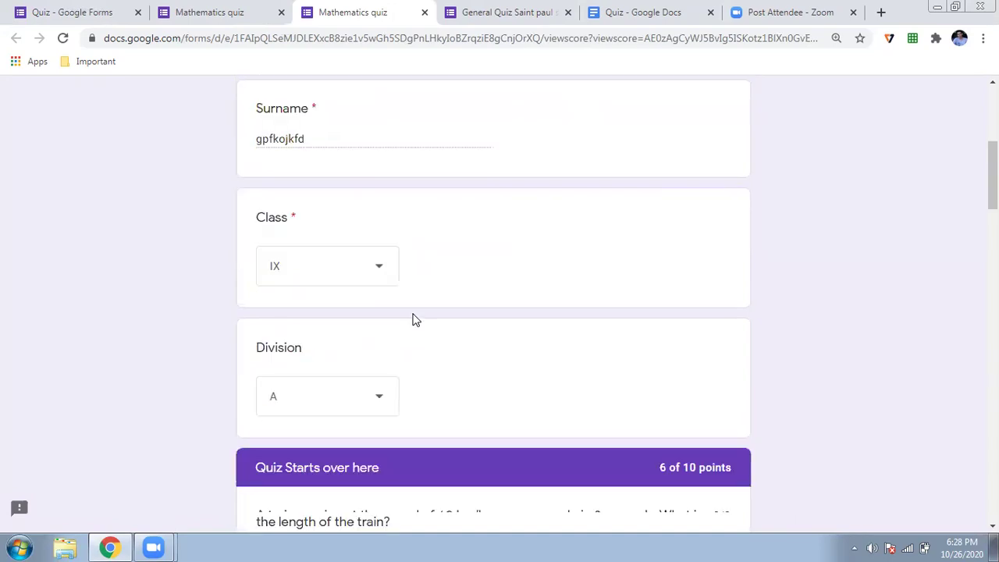
{"action": "scroll", "coordinate": [414, 320], "scroll_direction": "down", "scroll_amount": 4}
{"action": "scroll", "coordinate": [415, 320], "scroll_direction": "down", "scroll_amount": 1}
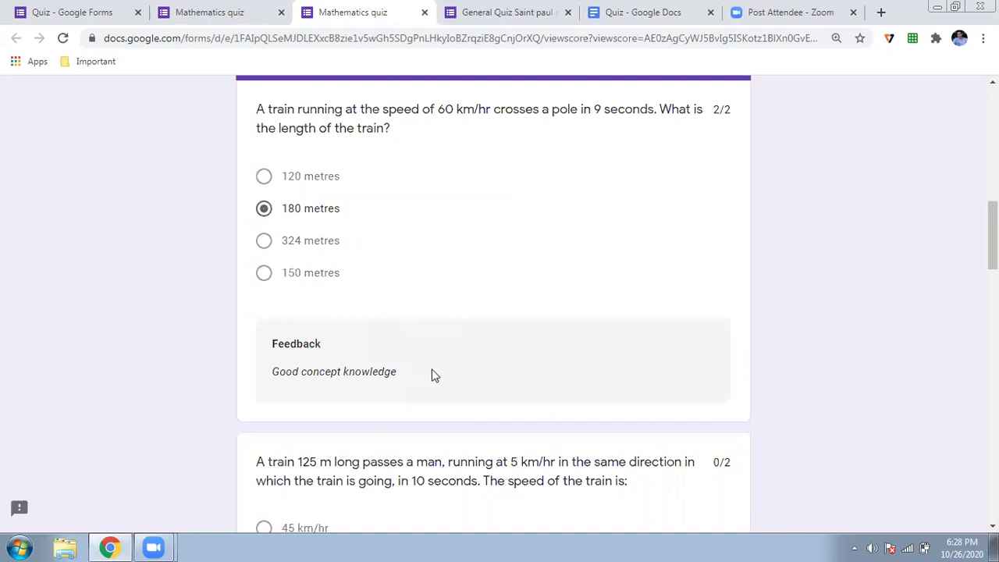
{"action": "scroll", "coordinate": [434, 375], "scroll_direction": "down", "scroll_amount": 3}
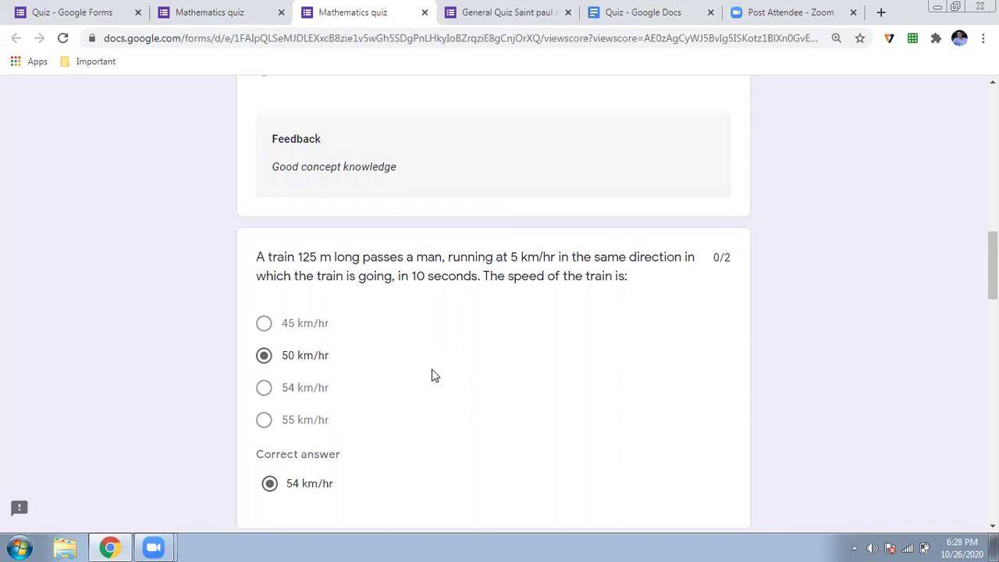
{"action": "scroll", "coordinate": [435, 376], "scroll_direction": "down", "scroll_amount": 2}
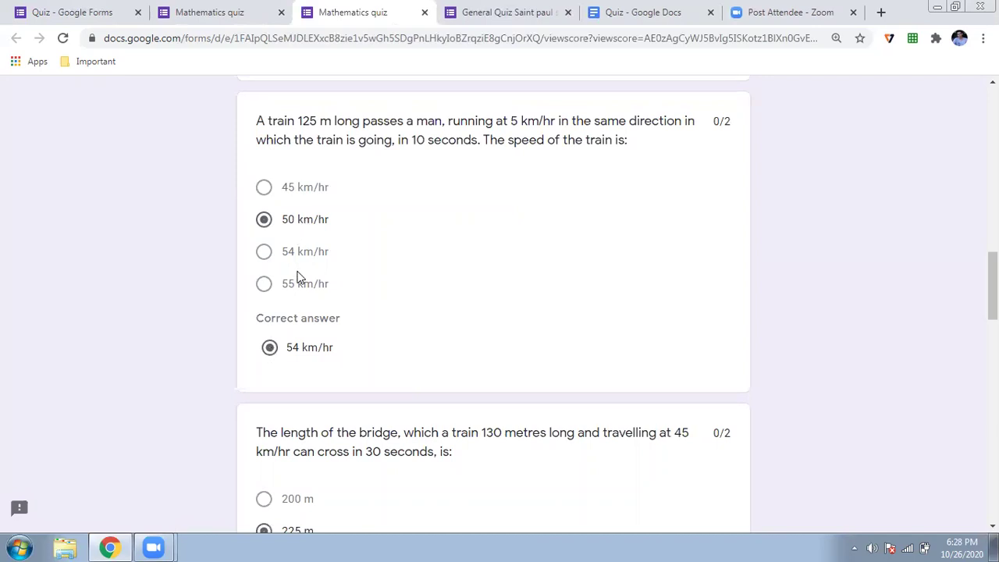
{"action": "scroll", "coordinate": [459, 289], "scroll_direction": "down", "scroll_amount": 5}
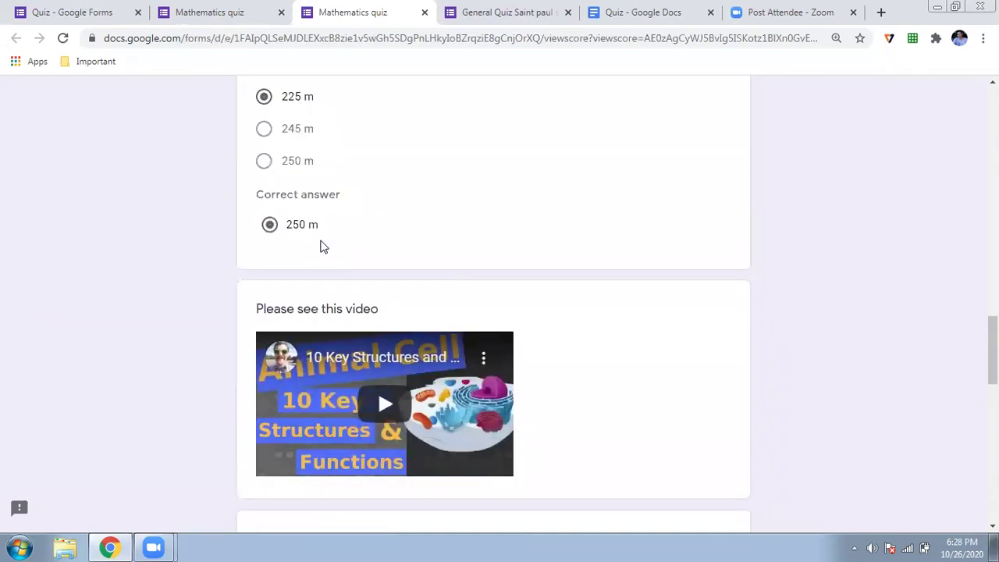
{"action": "scroll", "coordinate": [319, 246], "scroll_direction": "up", "scroll_amount": 1}
{"action": "scroll", "coordinate": [320, 246], "scroll_direction": "down", "scroll_amount": 6}
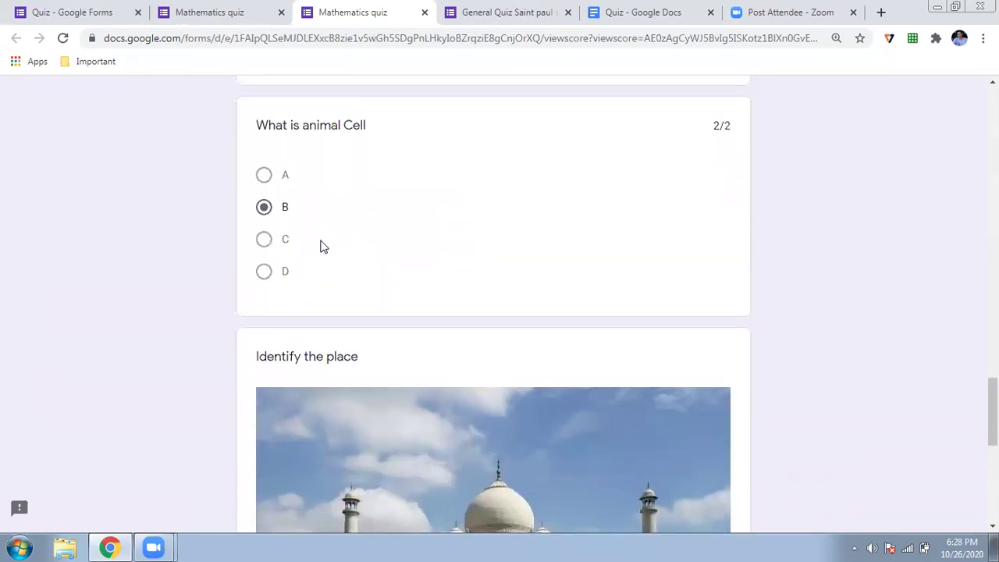
{"action": "scroll", "coordinate": [320, 247], "scroll_direction": "up", "scroll_amount": 1}
{"action": "scroll", "coordinate": [320, 247], "scroll_direction": "down", "scroll_amount": 8}
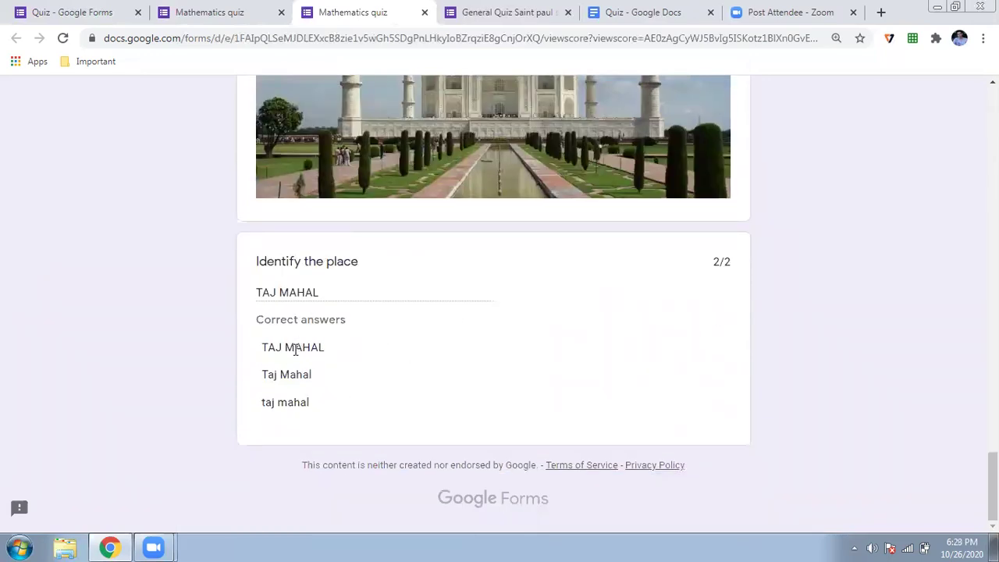
{"action": "scroll", "coordinate": [592, 435], "scroll_direction": "up", "scroll_amount": 5}
{"action": "scroll", "coordinate": [592, 429], "scroll_direction": "up", "scroll_amount": 20}
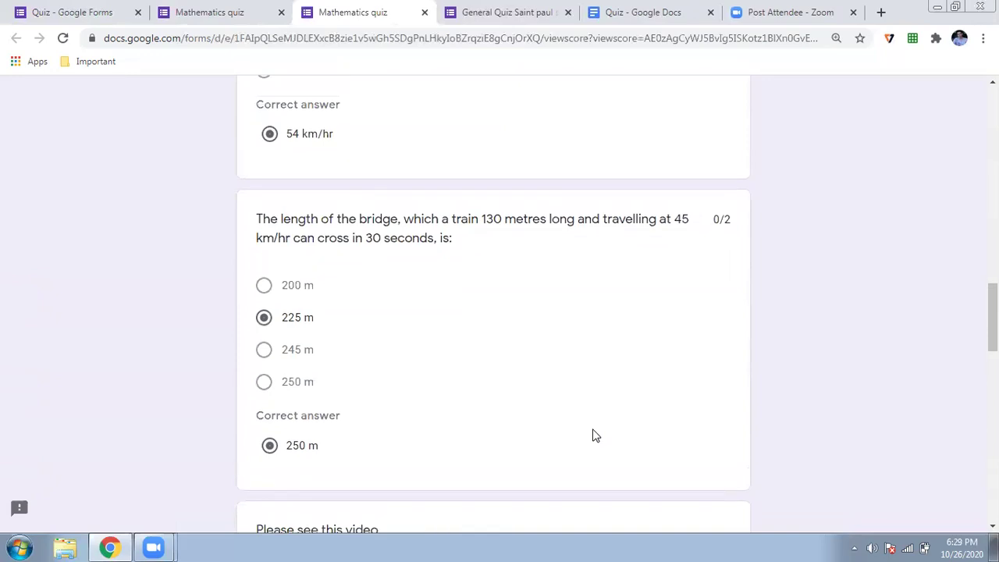
{"action": "scroll", "coordinate": [593, 434], "scroll_direction": "up", "scroll_amount": 3}
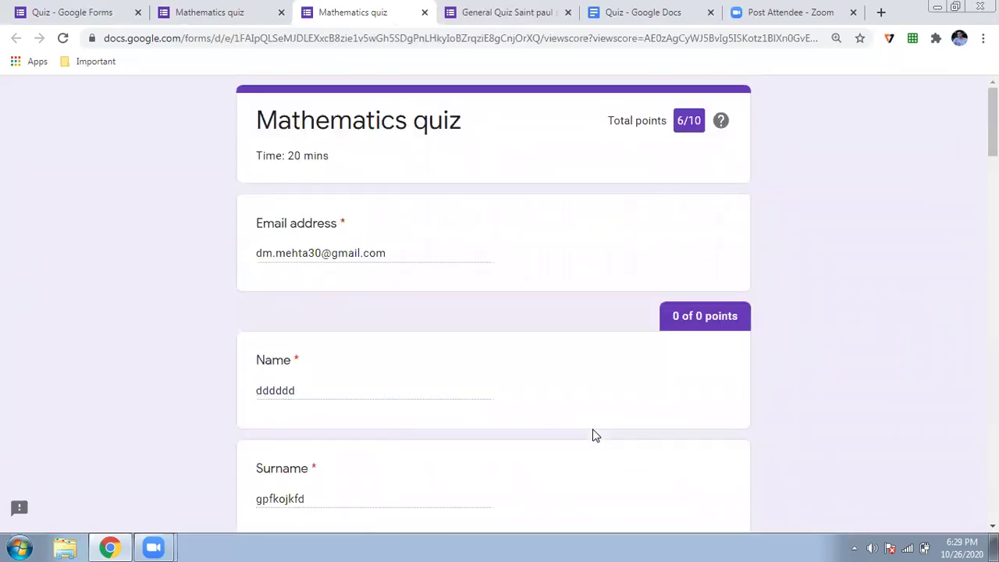
{"action": "left_click", "coordinate": [252, 12]}
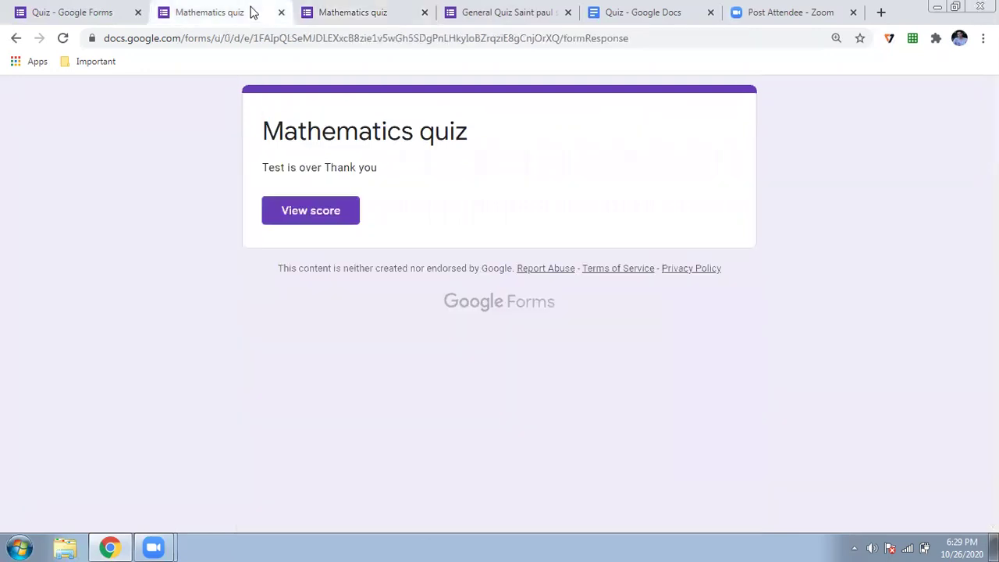
Copy the quiz's shortened forms.gle link from the Send dialog, then open a new tab
{"action": "left_click", "coordinate": [79, 12]}
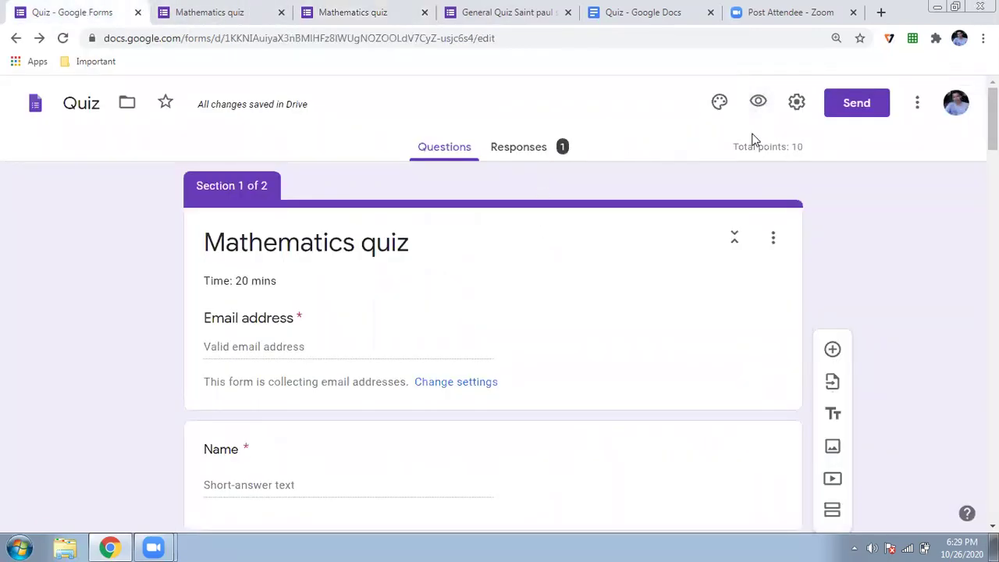
{"action": "left_click", "coordinate": [858, 110]}
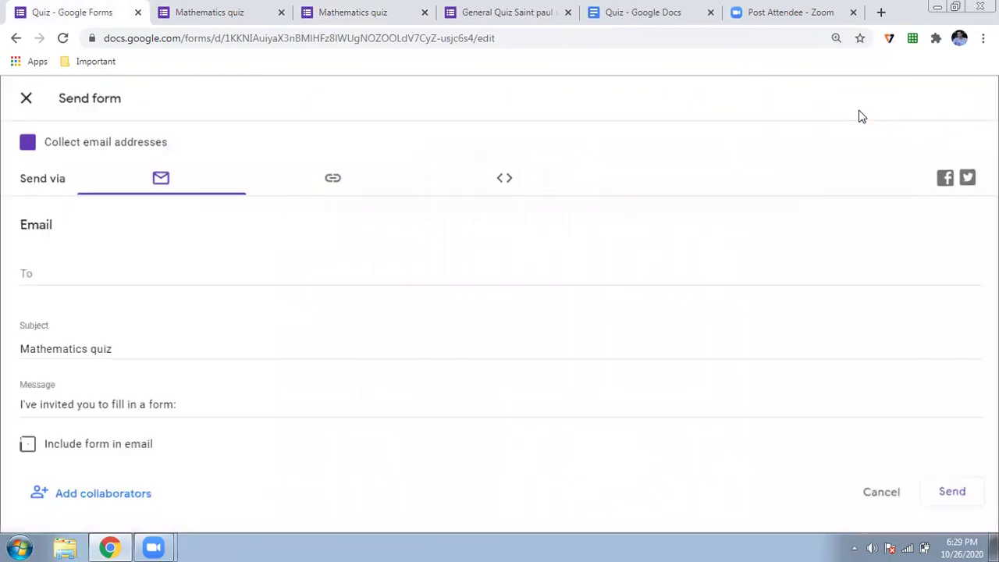
{"action": "left_click", "coordinate": [111, 278]}
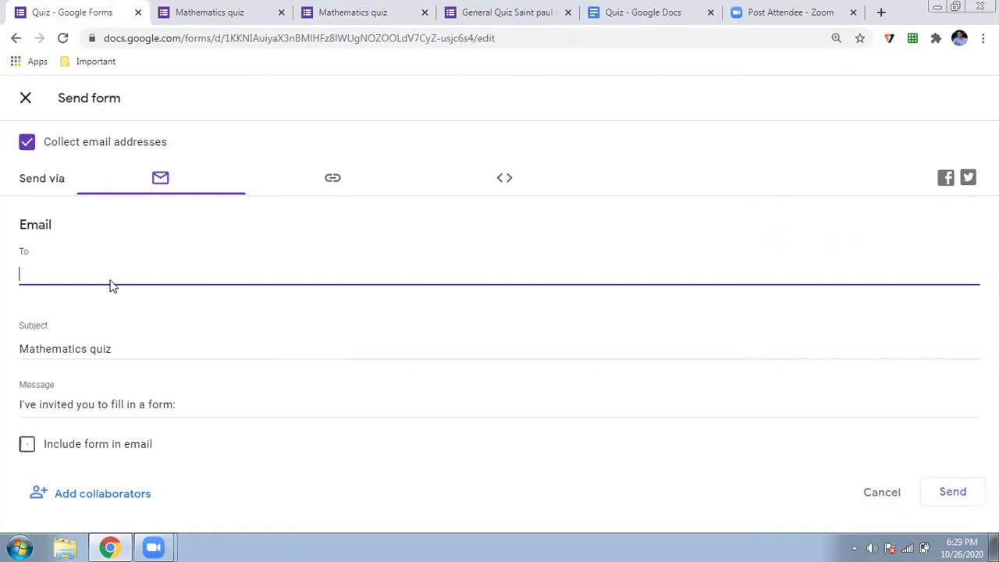
{"action": "left_click", "coordinate": [332, 196]}
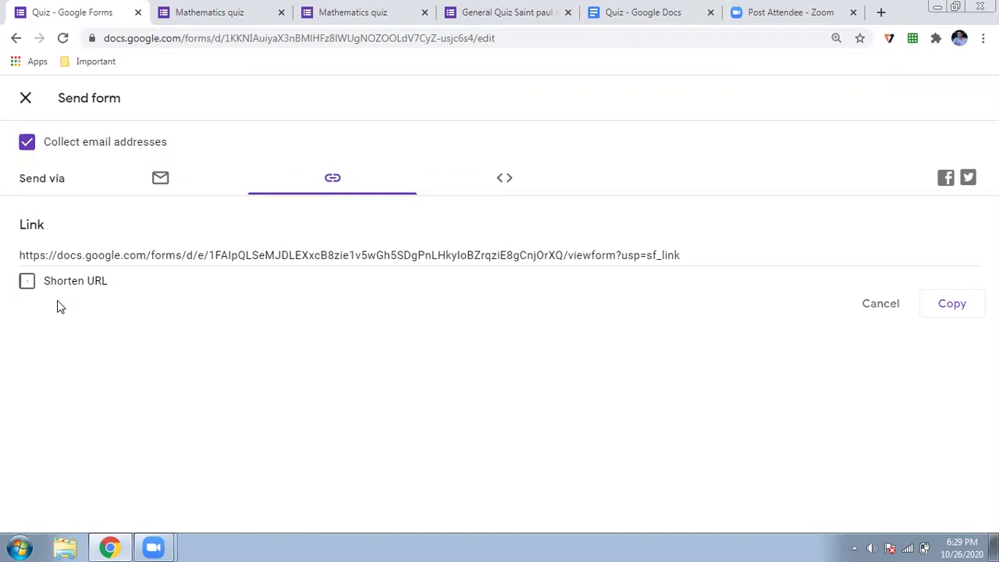
{"action": "left_click", "coordinate": [26, 281]}
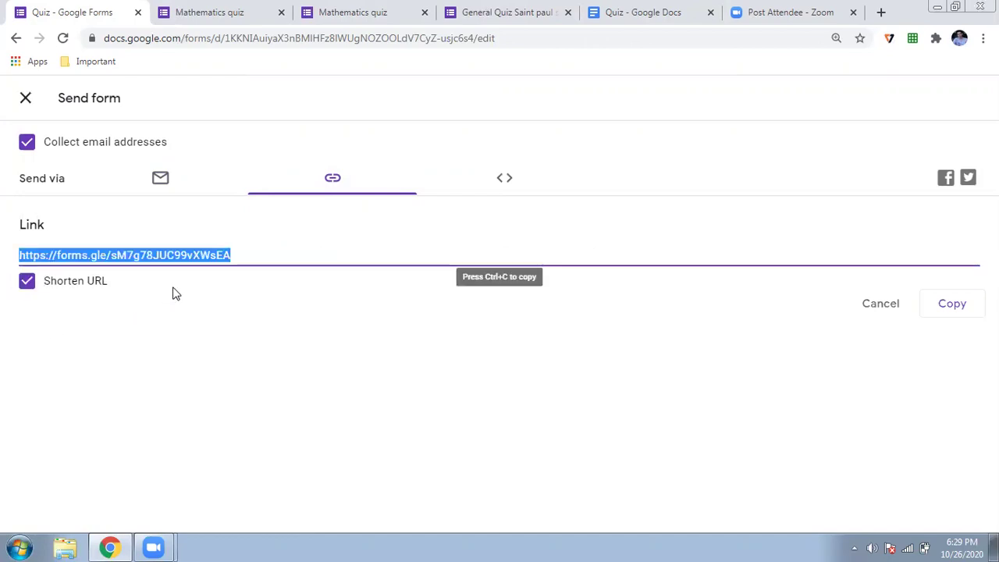
{"action": "left_click", "coordinate": [931, 315]}
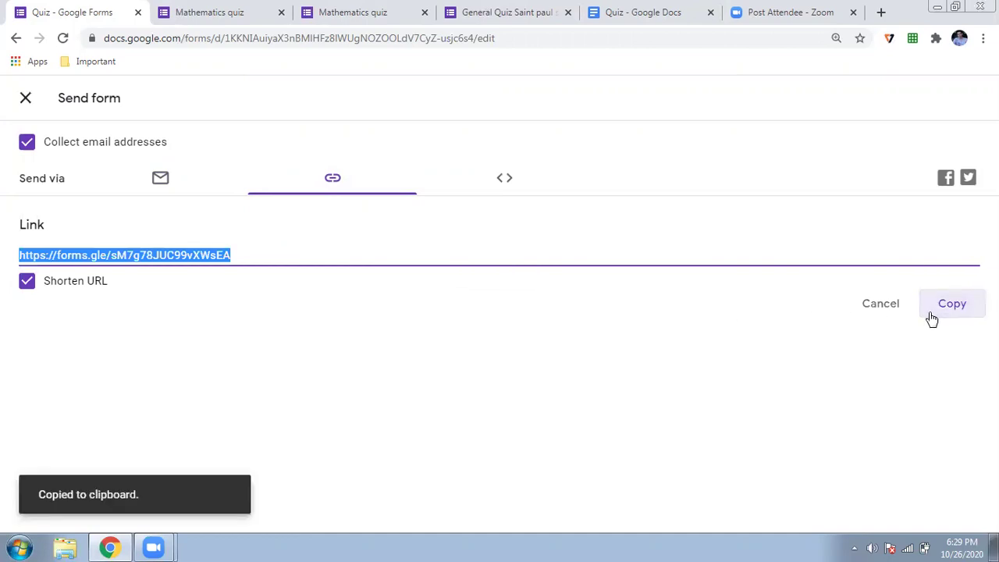
{"action": "left_click", "coordinate": [880, 13]}
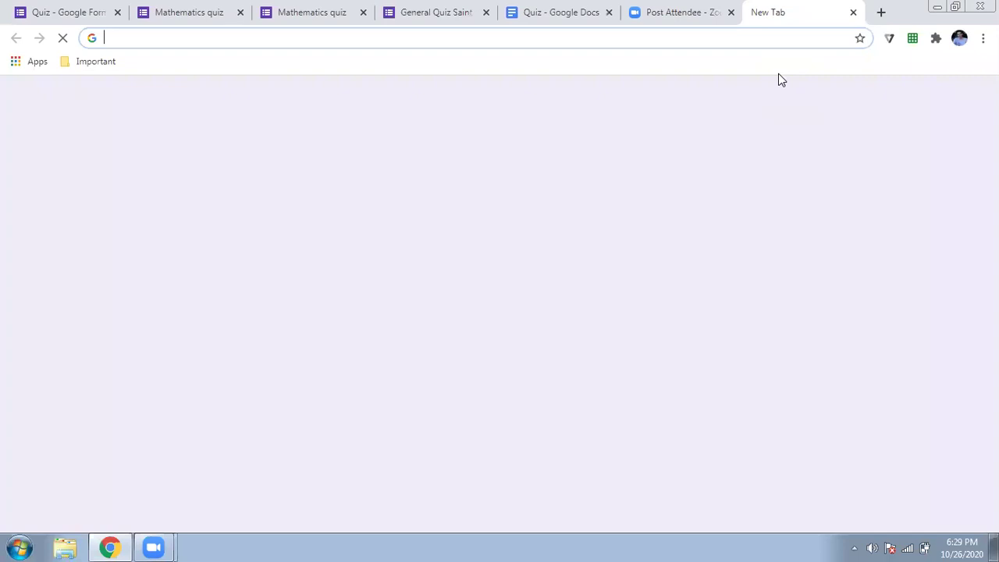
Load forms.gle/sM7g78JUC99vXWsEA in a new incognito window
{"action": "key", "text": "ctrl+shift+n"}
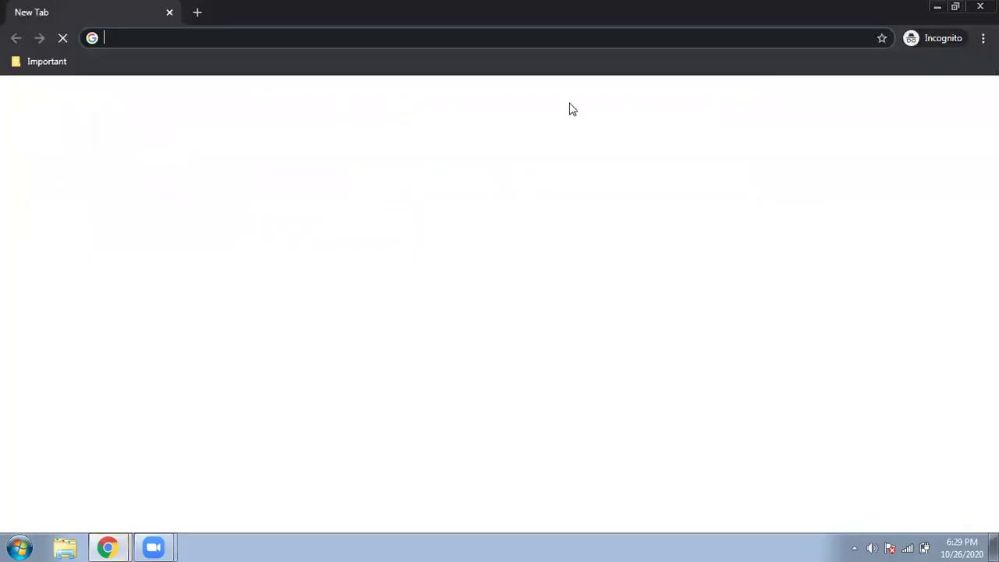
{"action": "key", "text": "ctrl+v"}
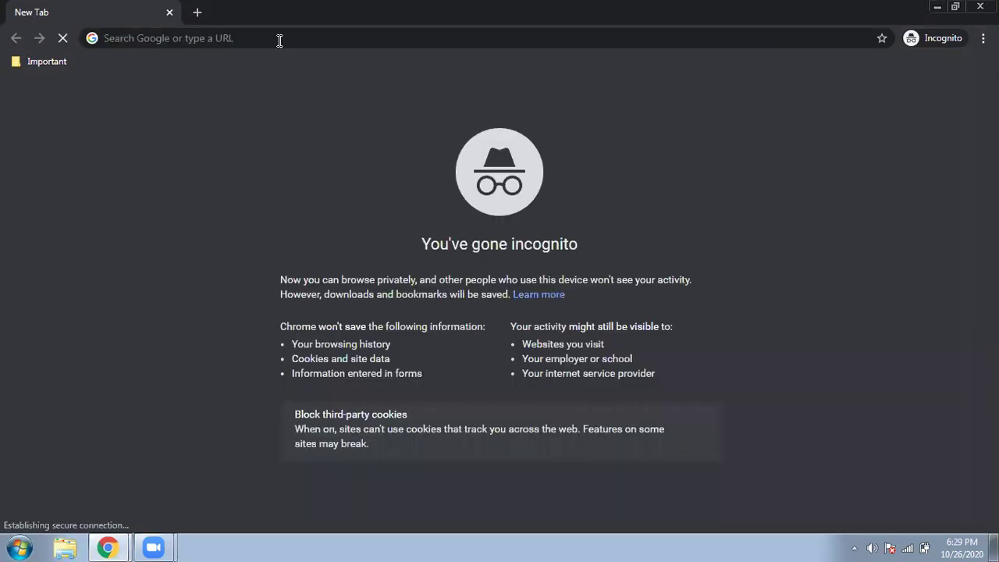
{"action": "left_click", "coordinate": [279, 41]}
{"action": "key", "text": "ctrl+v"}
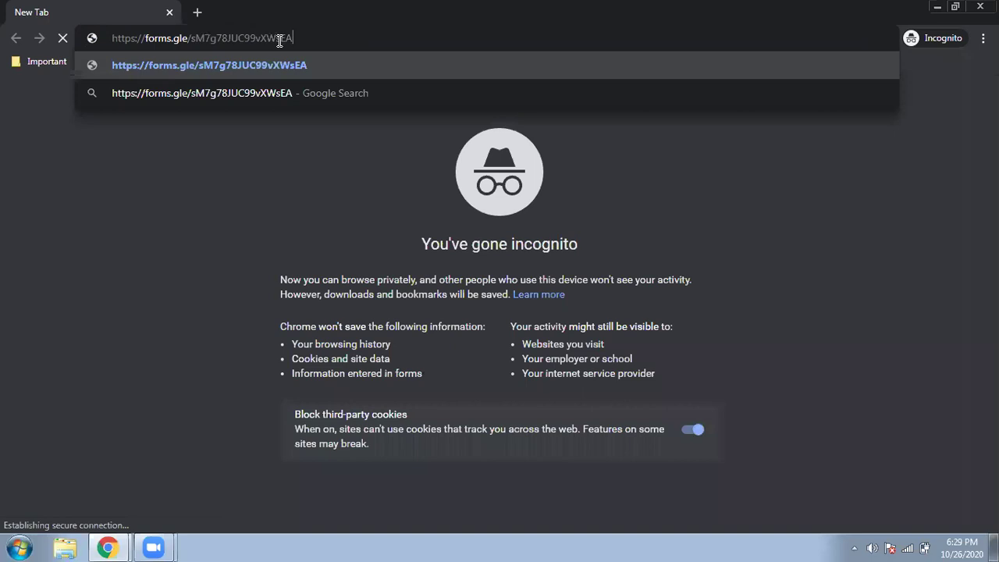
{"action": "key", "text": "Return"}
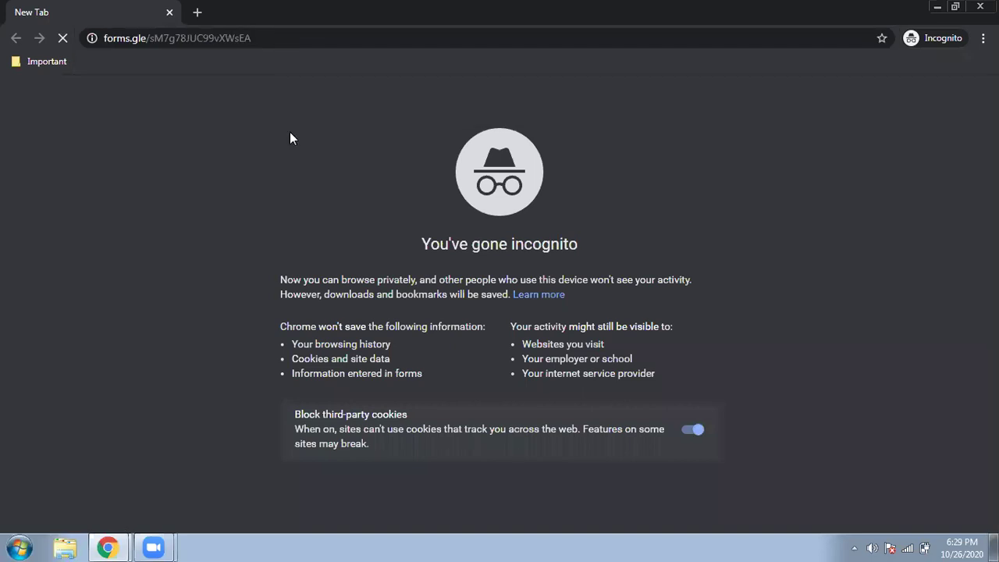
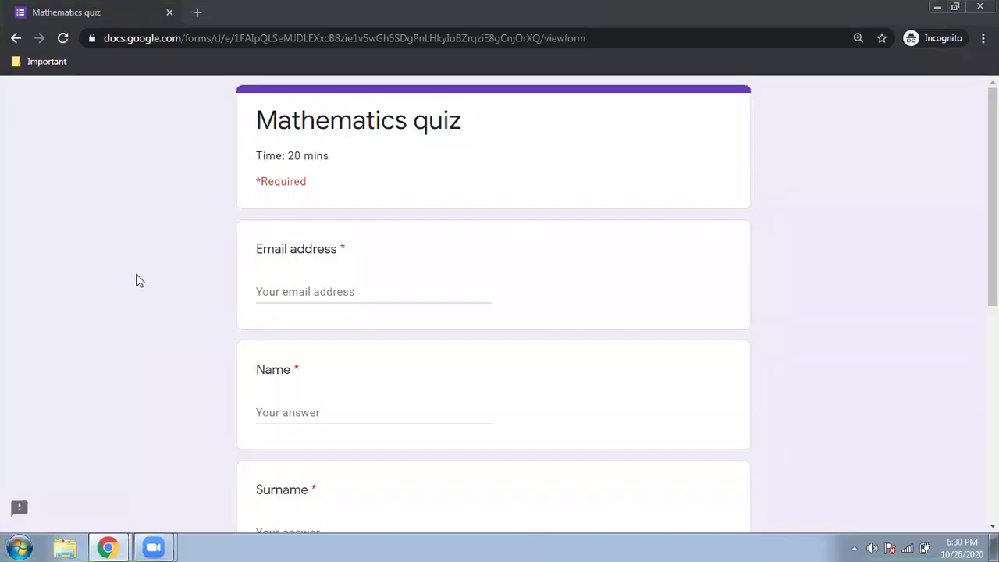
Enter the respondent's email address, name and surname on the quiz's first page
{"action": "left_click", "coordinate": [138, 281]}
{"action": "left_click", "coordinate": [271, 290]}
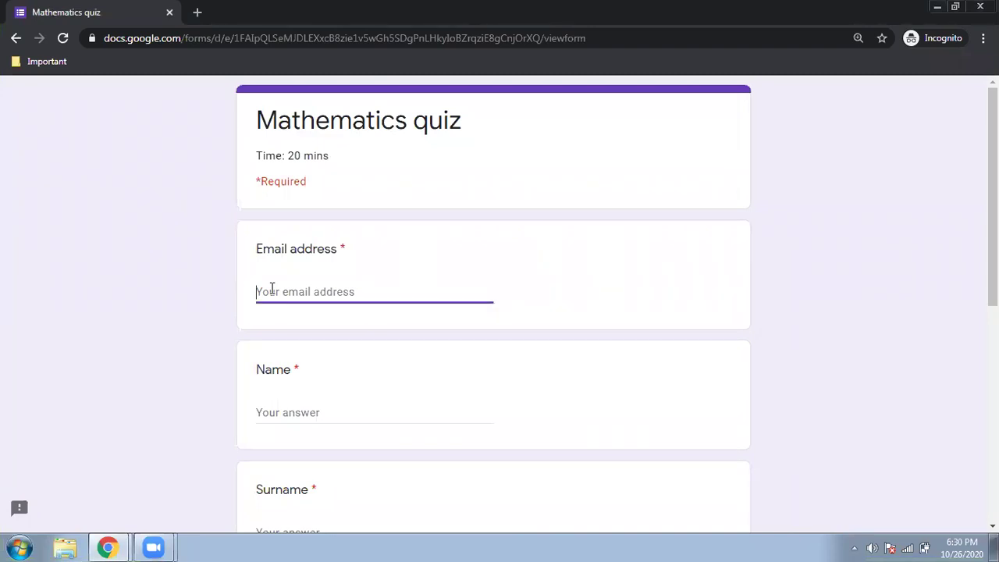
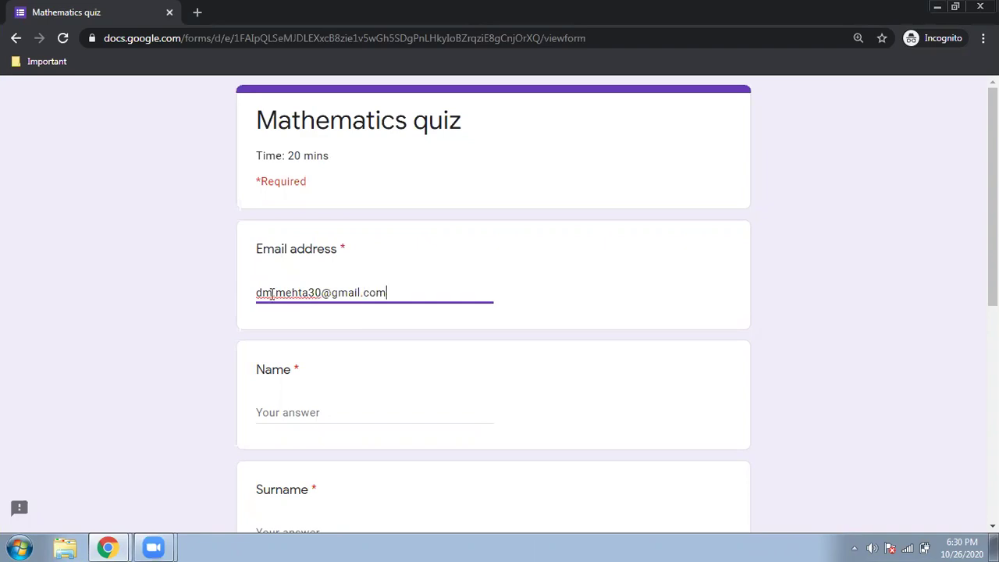
{"action": "scroll", "coordinate": [271, 291], "scroll_direction": "down", "scroll_amount": 2}
{"action": "left_click", "coordinate": [289, 233]}
{"action": "type", "text": "DVeee"}
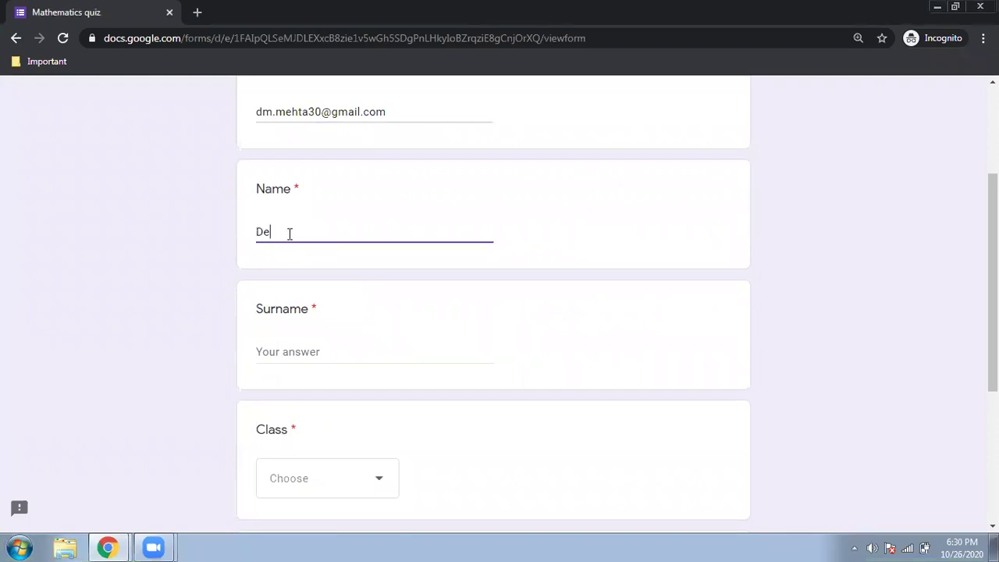
{"action": "left_click", "coordinate": [287, 353]}
{"action": "type", "text": "ddd"}
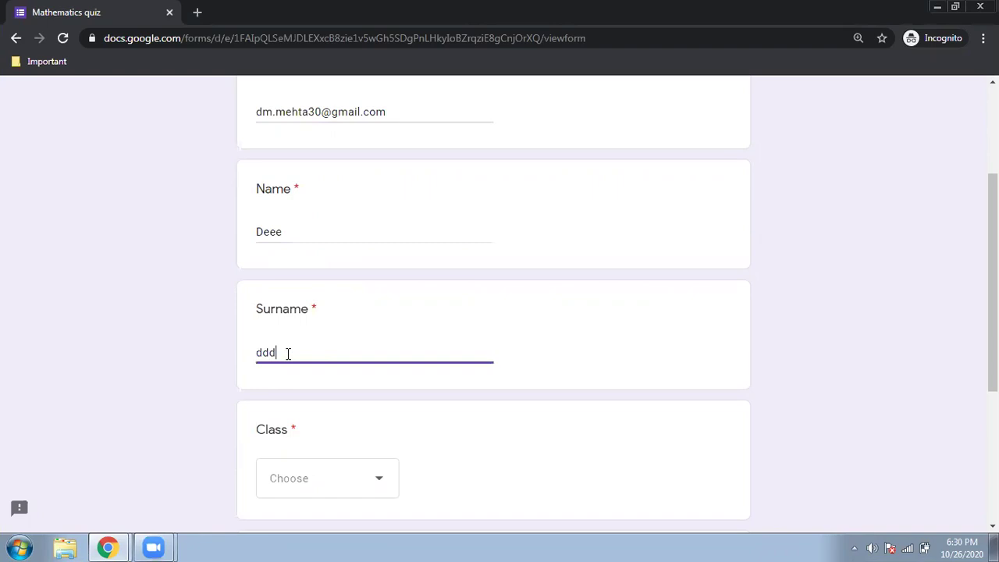
Choose Division A and Class VII, then continue to the quiz questions
{"action": "scroll", "coordinate": [288, 353], "scroll_direction": "down", "scroll_amount": 4}
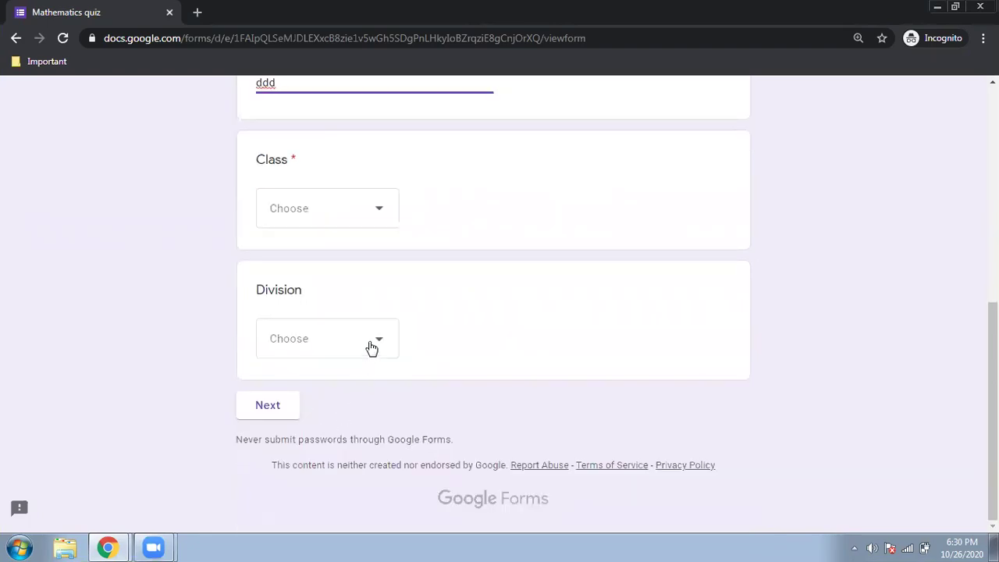
{"action": "left_click", "coordinate": [372, 348]}
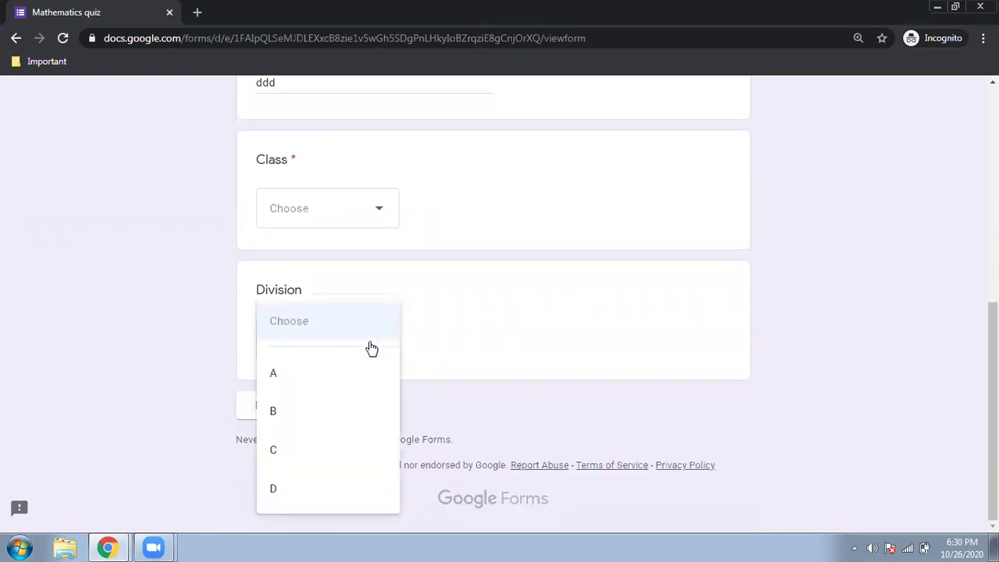
{"action": "left_click", "coordinate": [303, 380]}
{"action": "left_click", "coordinate": [281, 404]}
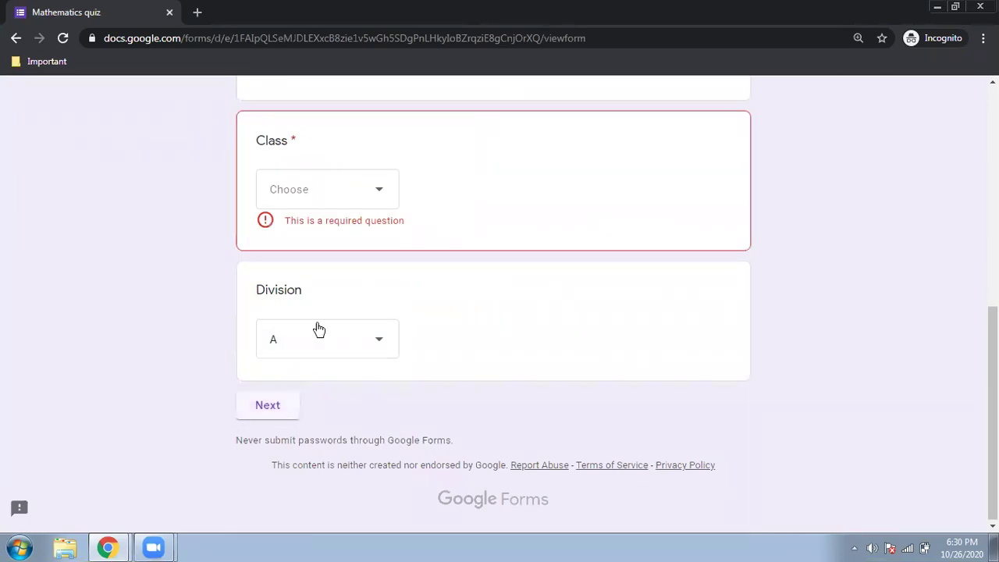
{"action": "left_click", "coordinate": [356, 208]}
{"action": "left_click", "coordinate": [319, 294]}
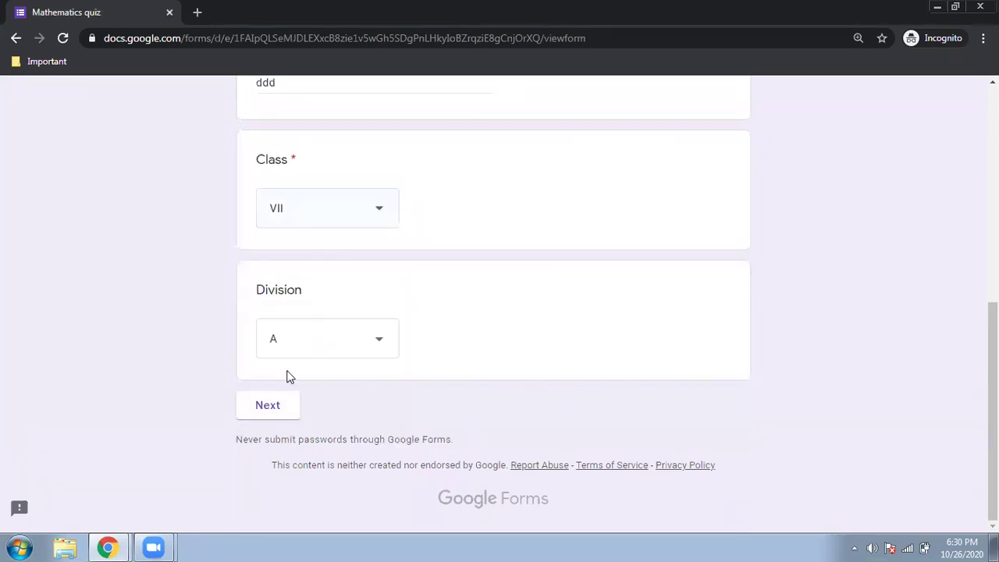
{"action": "left_click", "coordinate": [263, 412]}
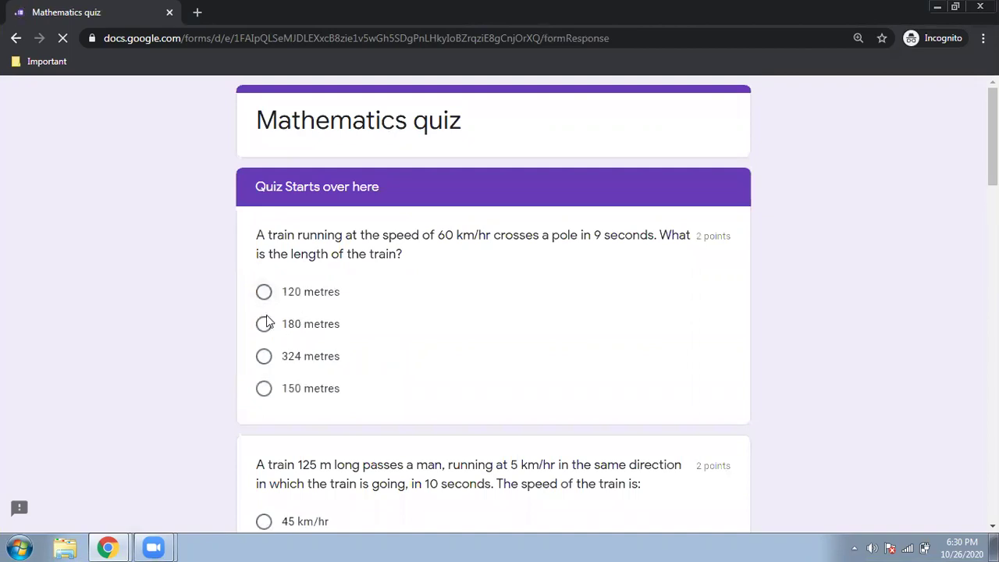
Answer the train questions with 54 km/hr and 225 m
{"action": "scroll", "coordinate": [265, 326], "scroll_direction": "down", "scroll_amount": 3}
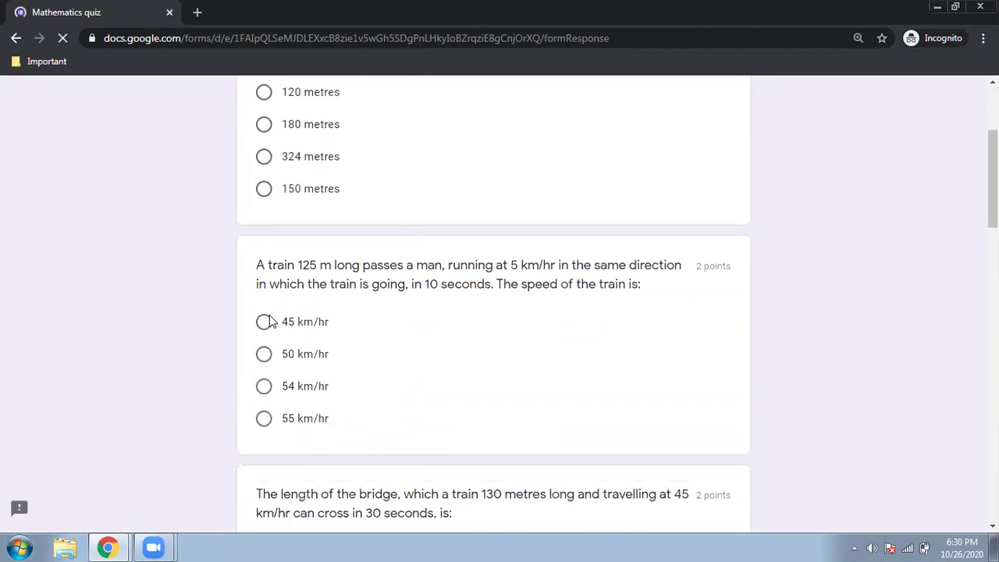
{"action": "left_click", "coordinate": [266, 322]}
{"action": "left_click", "coordinate": [264, 388]}
{"action": "scroll", "coordinate": [396, 352], "scroll_direction": "down", "scroll_amount": 3}
{"action": "left_click", "coordinate": [264, 338]}
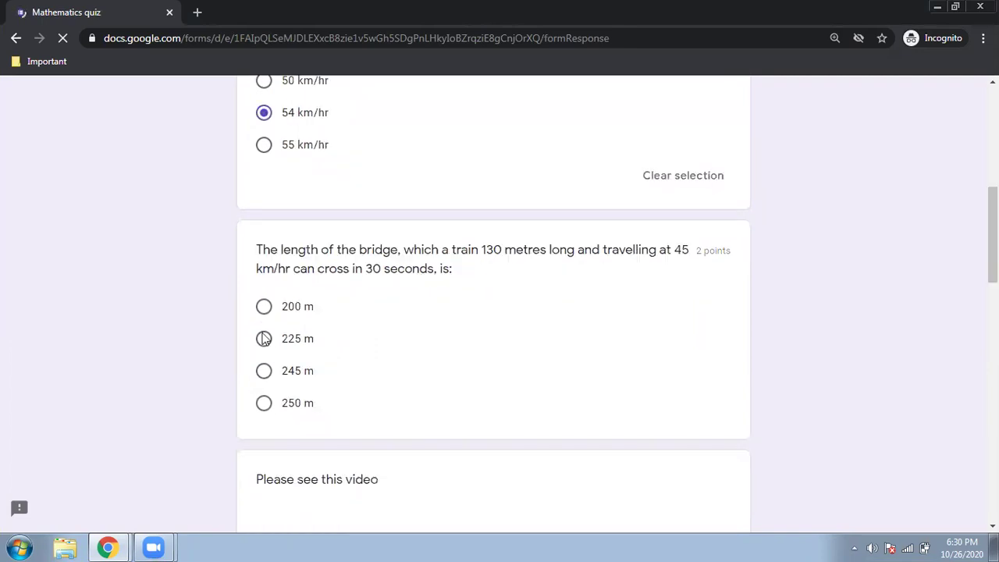
Answer Taj Mahal for the place question, submit the quiz, and view the score
{"action": "scroll", "coordinate": [182, 403], "scroll_direction": "down", "scroll_amount": 5}
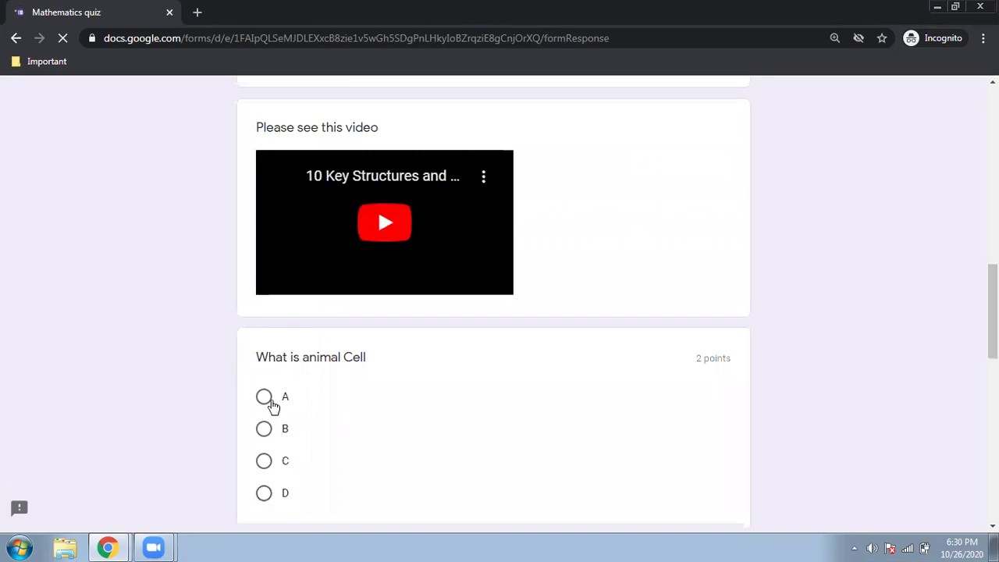
{"action": "scroll", "coordinate": [181, 378], "scroll_direction": "down", "scroll_amount": 5}
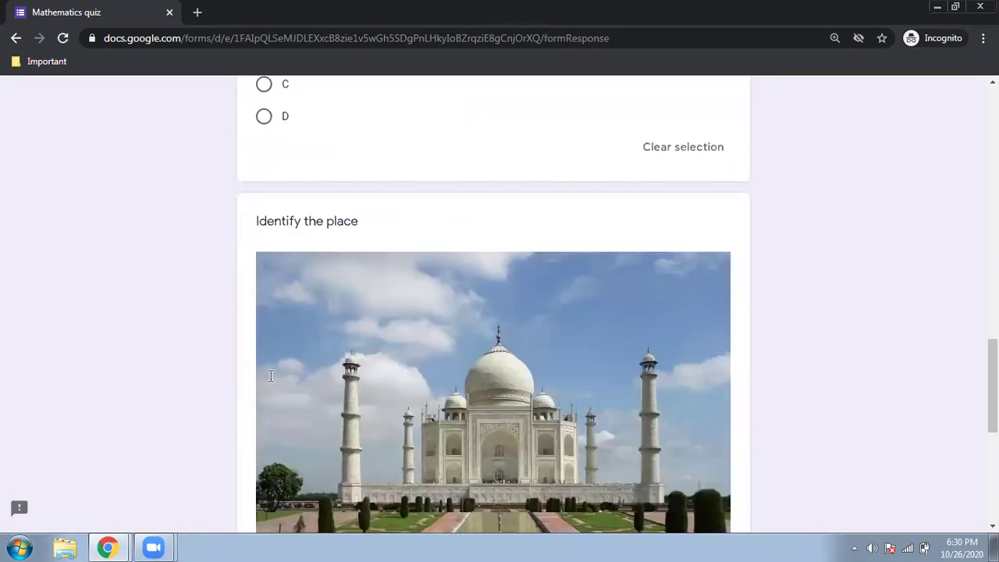
{"action": "scroll", "coordinate": [270, 378], "scroll_direction": "down", "scroll_amount": 4}
{"action": "left_click", "coordinate": [270, 378]}
{"action": "type", "text": "Taj Mahal"}
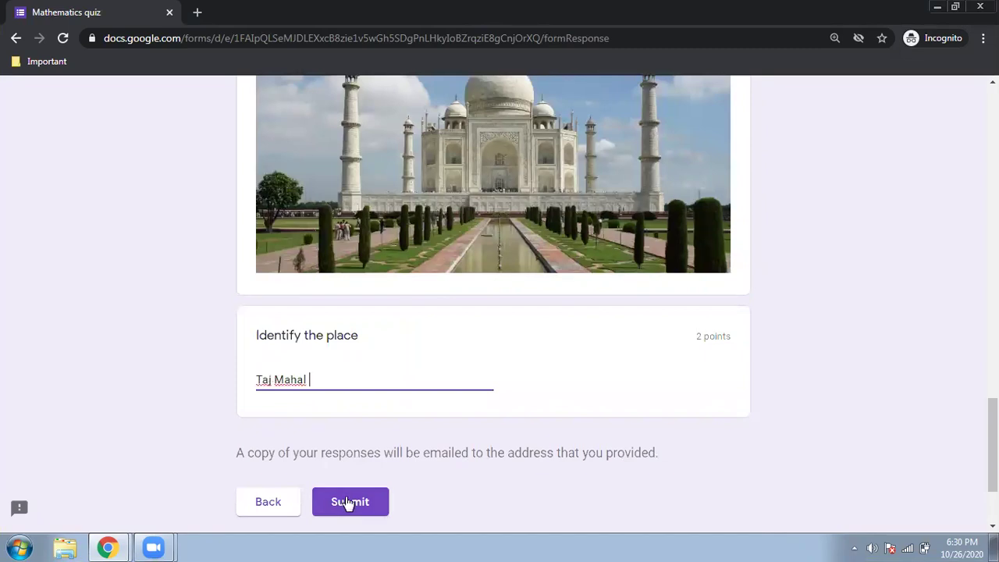
{"action": "left_click", "coordinate": [349, 501]}
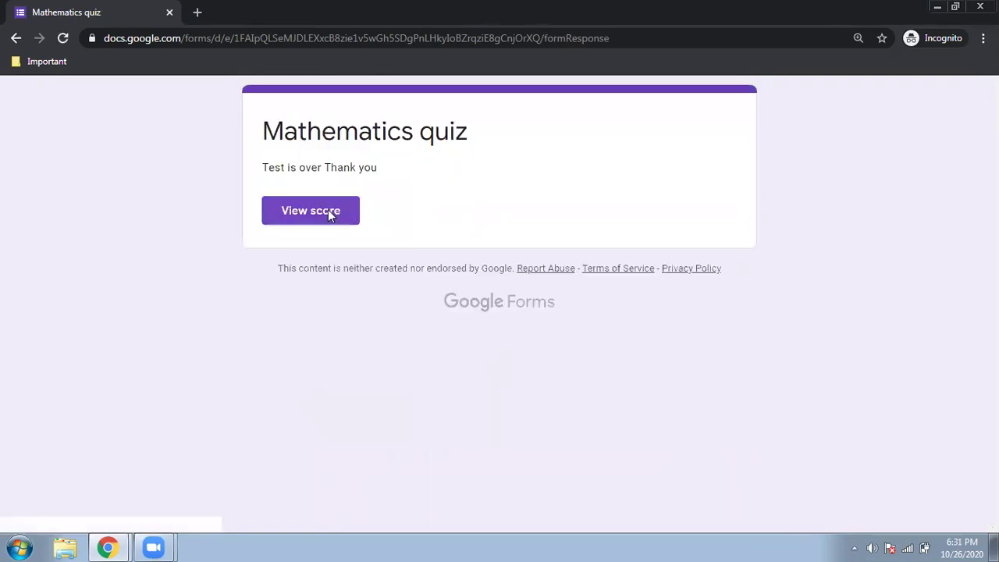
{"action": "left_click", "coordinate": [329, 216]}
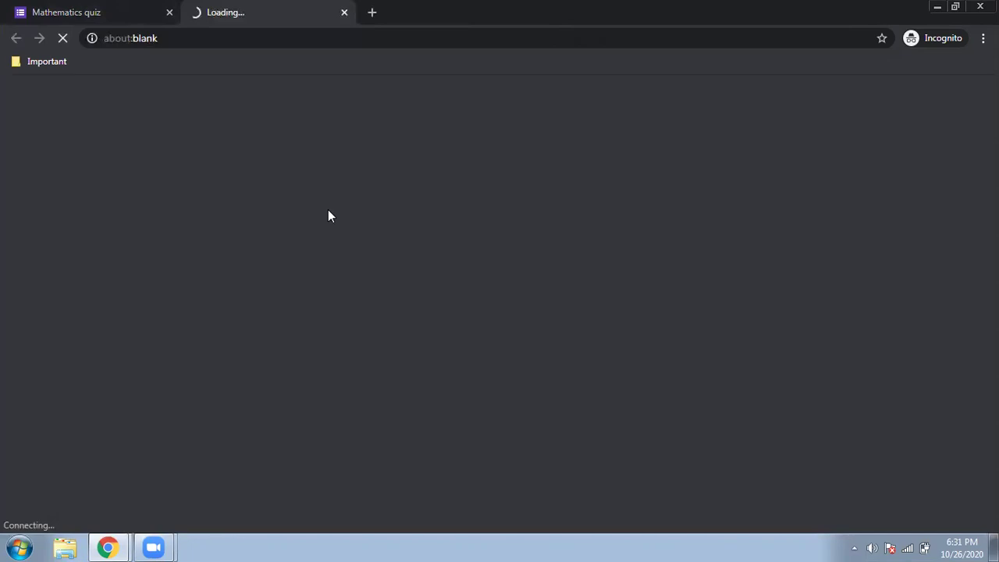
Scroll the 4/10 score page, checking each question's points down to Taj Mahal at 2/2
{"action": "scroll", "coordinate": [328, 210], "scroll_direction": "down", "scroll_amount": 1}
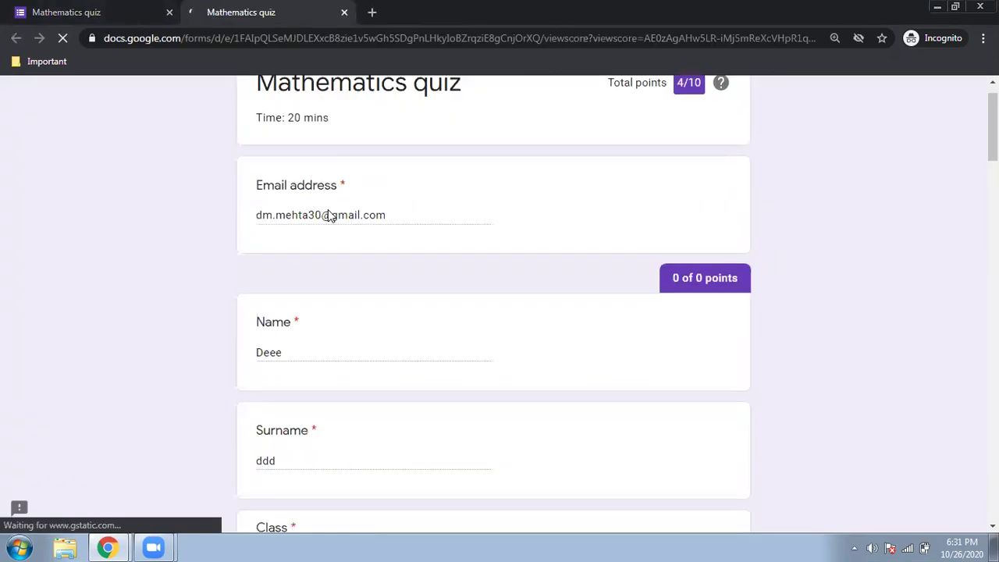
{"action": "scroll", "coordinate": [329, 215], "scroll_direction": "up", "scroll_amount": 1}
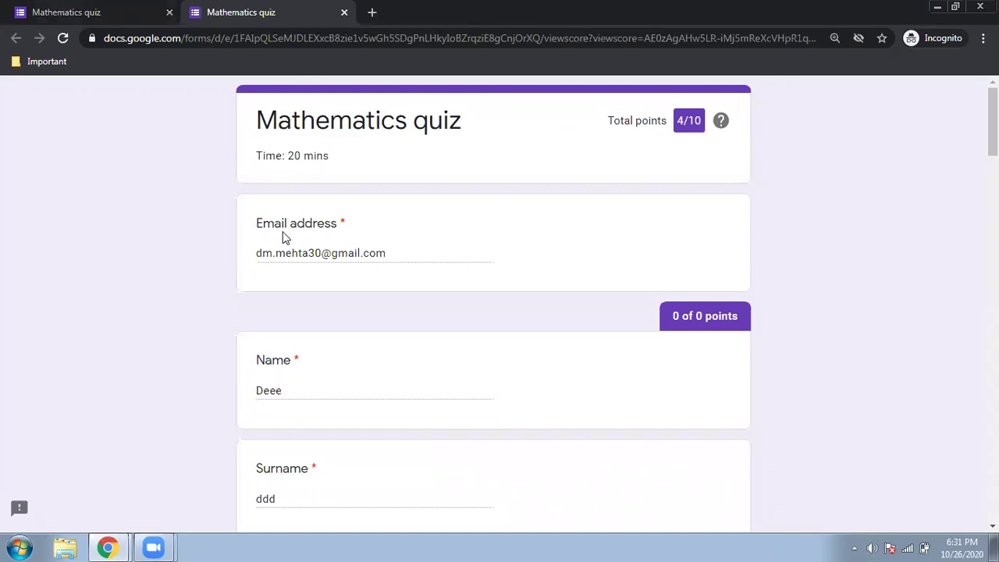
{"action": "scroll", "coordinate": [285, 238], "scroll_direction": "down", "scroll_amount": 5}
{"action": "scroll", "coordinate": [285, 238], "scroll_direction": "down", "scroll_amount": 4}
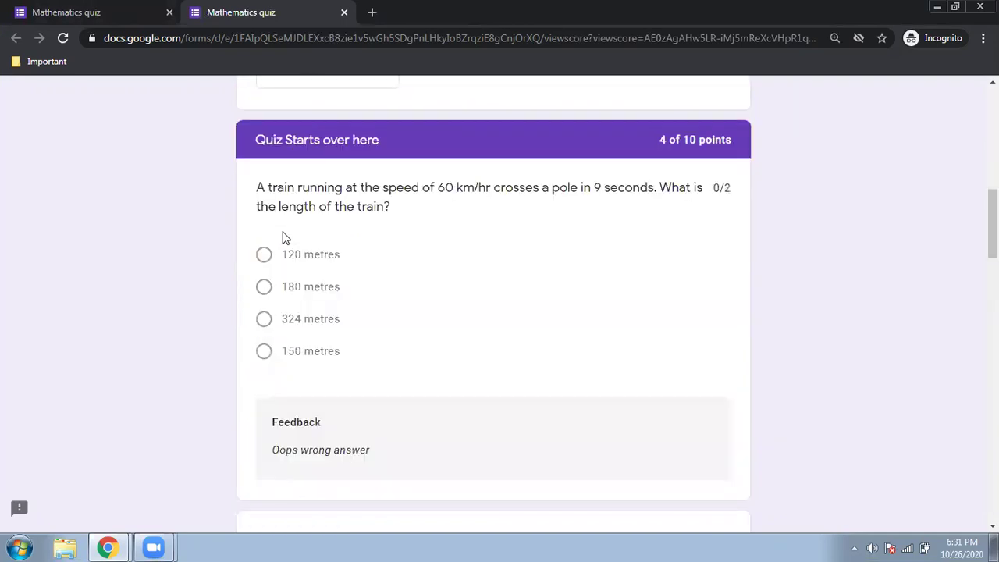
{"action": "scroll", "coordinate": [285, 238], "scroll_direction": "down", "scroll_amount": 4}
{"action": "scroll", "coordinate": [292, 406], "scroll_direction": "up", "scroll_amount": 3}
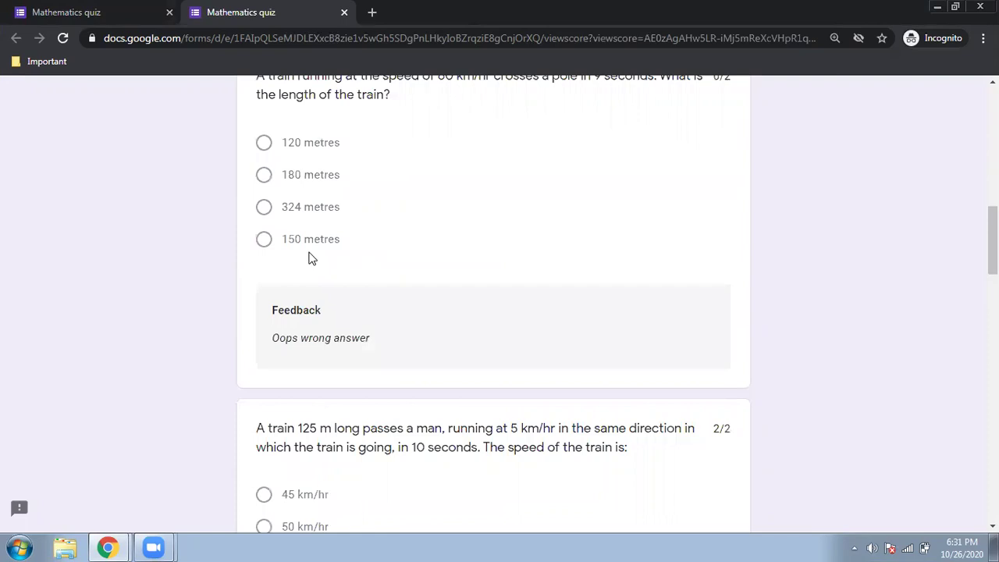
{"action": "scroll", "coordinate": [336, 390], "scroll_direction": "up", "scroll_amount": 1}
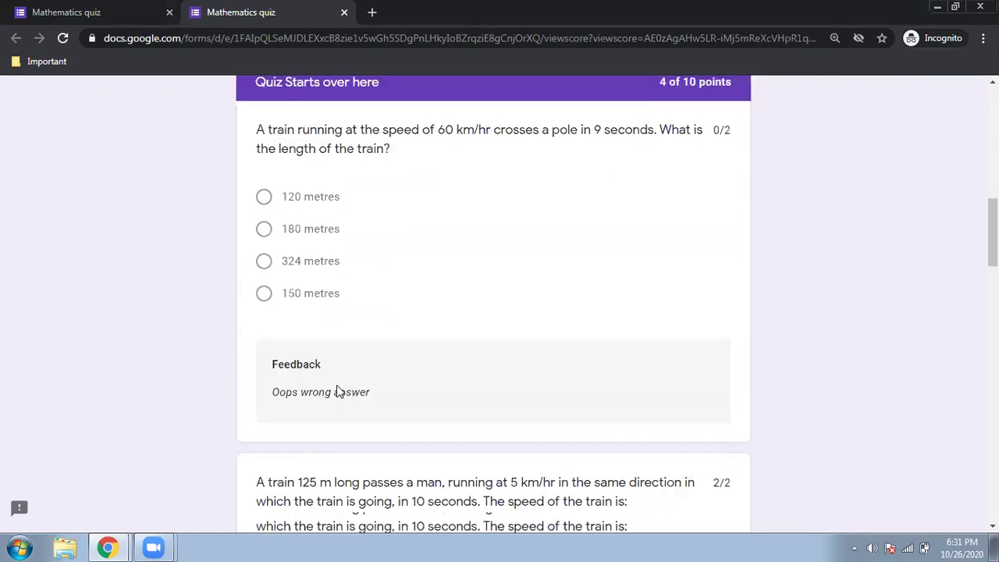
{"action": "scroll", "coordinate": [337, 390], "scroll_direction": "up", "scroll_amount": 3}
{"action": "scroll", "coordinate": [336, 390], "scroll_direction": "down", "scroll_amount": 10}
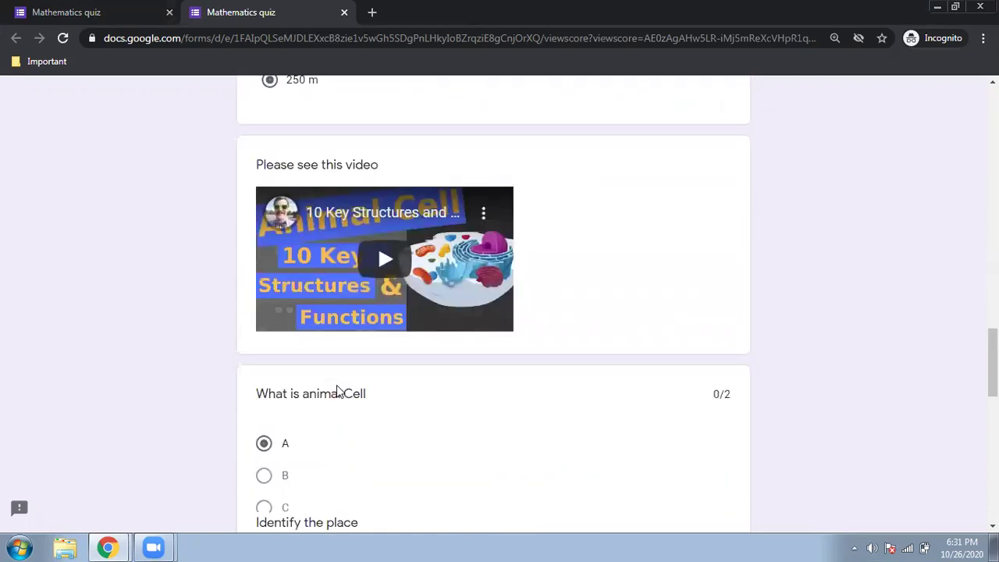
{"action": "scroll", "coordinate": [337, 390], "scroll_direction": "down", "scroll_amount": 8}
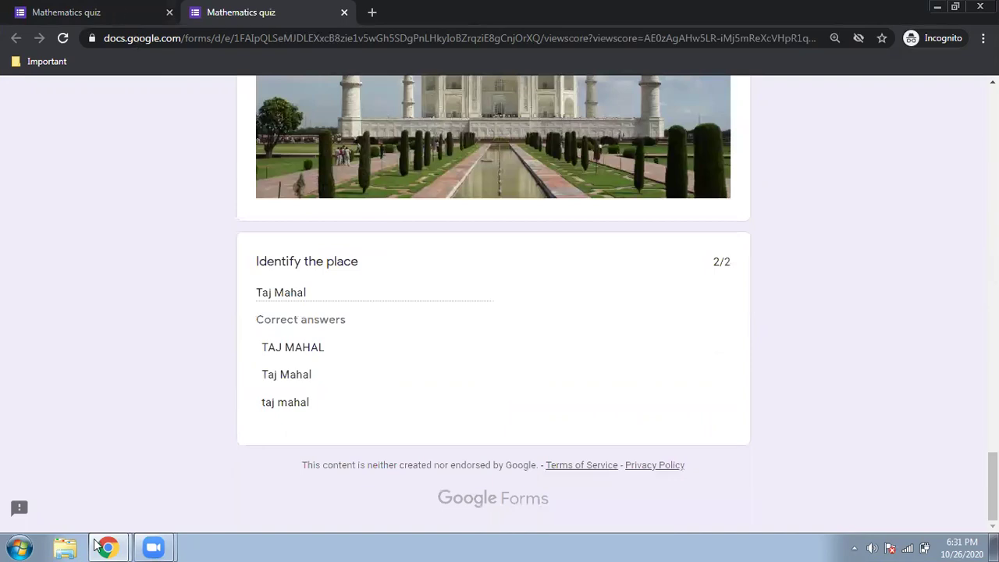
Return to the Quiz form editor, dismiss the Send dialog, and open its Responses
{"action": "mouse_move", "coordinate": [106, 546]}
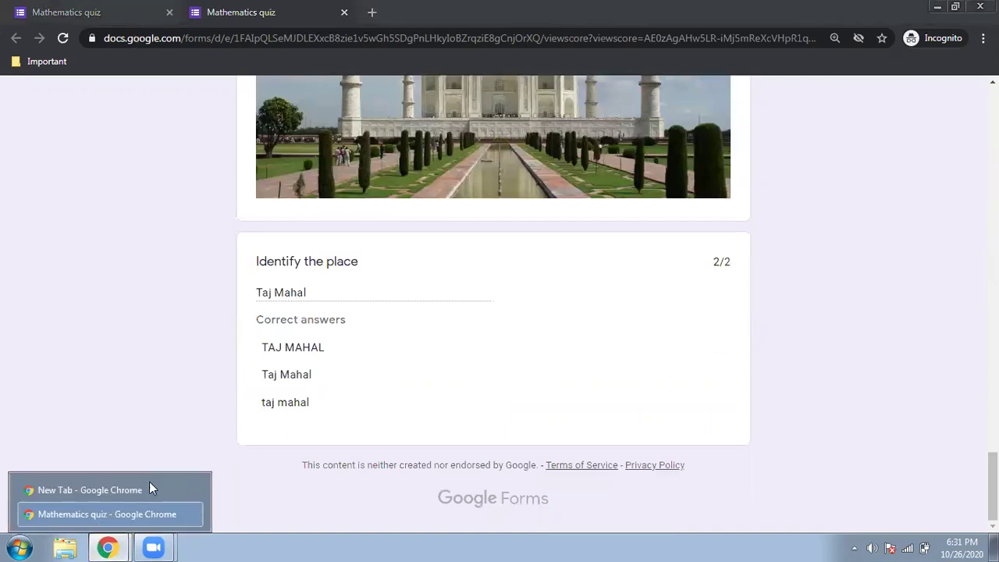
{"action": "left_click", "coordinate": [145, 493]}
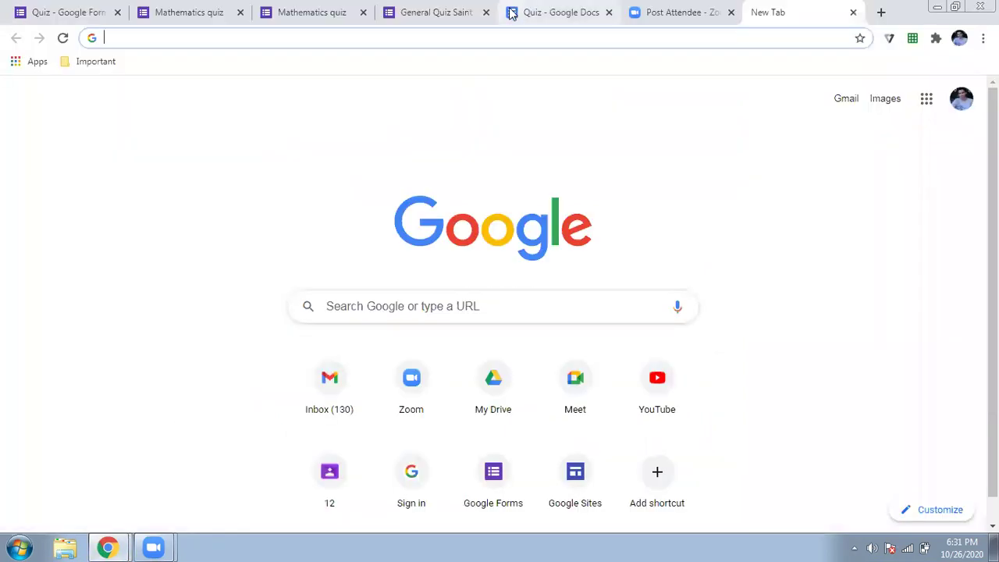
{"action": "left_click", "coordinate": [80, 14]}
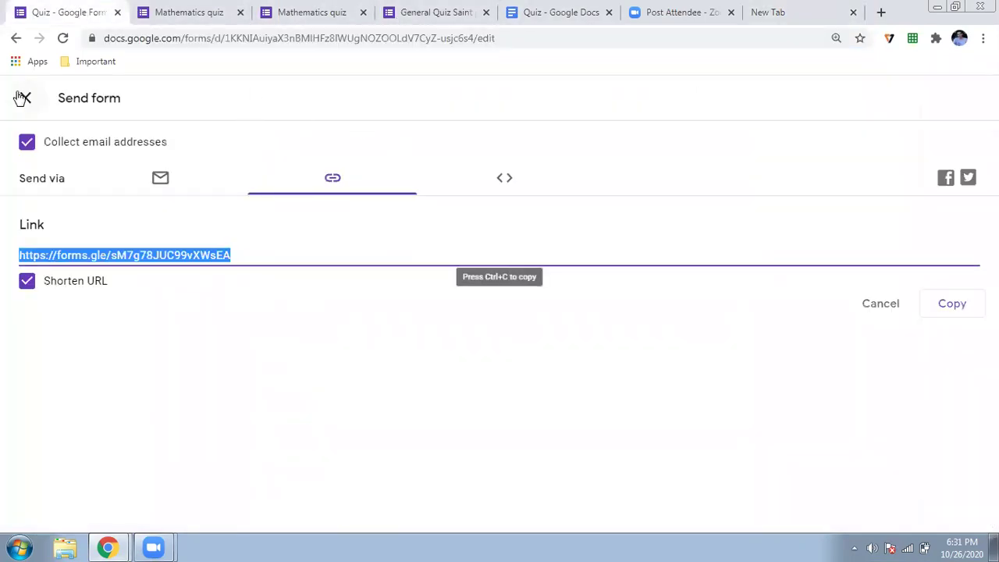
{"action": "left_click", "coordinate": [22, 98]}
{"action": "left_click", "coordinate": [535, 147]}
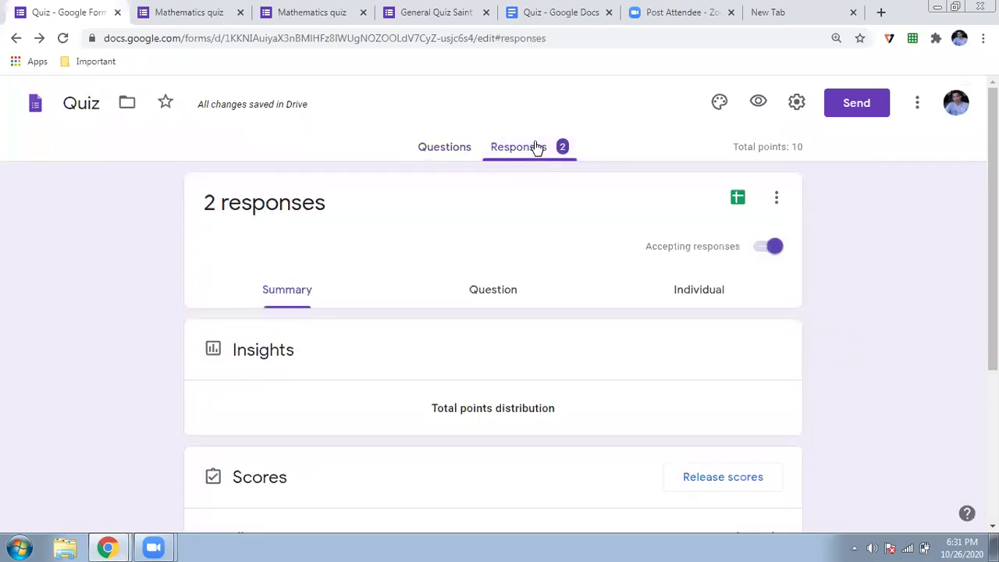
Scroll the summary of both responses, scoring 6 and 4 for a 5/10 average
{"action": "scroll", "coordinate": [106, 209], "scroll_direction": "down", "scroll_amount": 3}
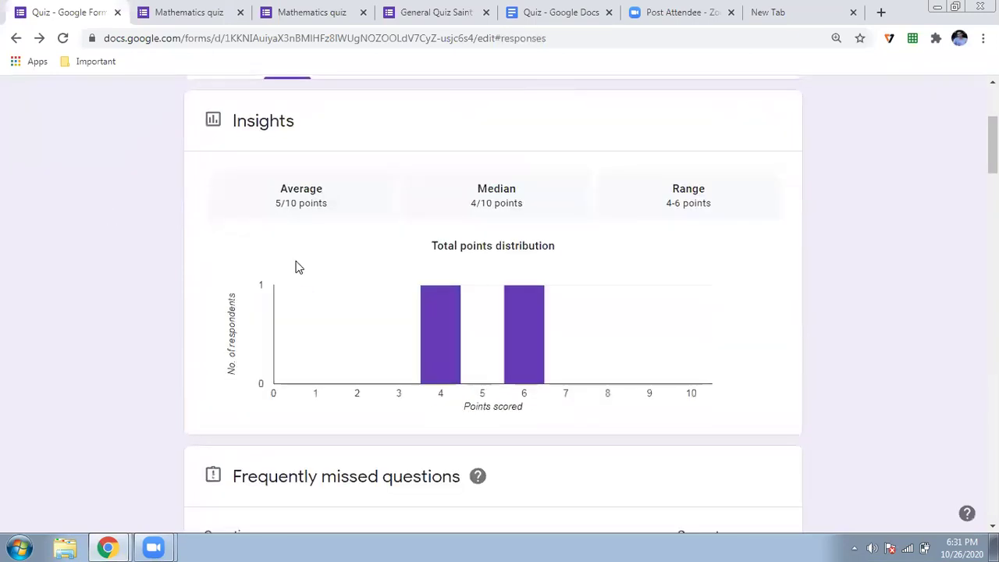
{"action": "scroll", "coordinate": [297, 269], "scroll_direction": "down", "scroll_amount": 7}
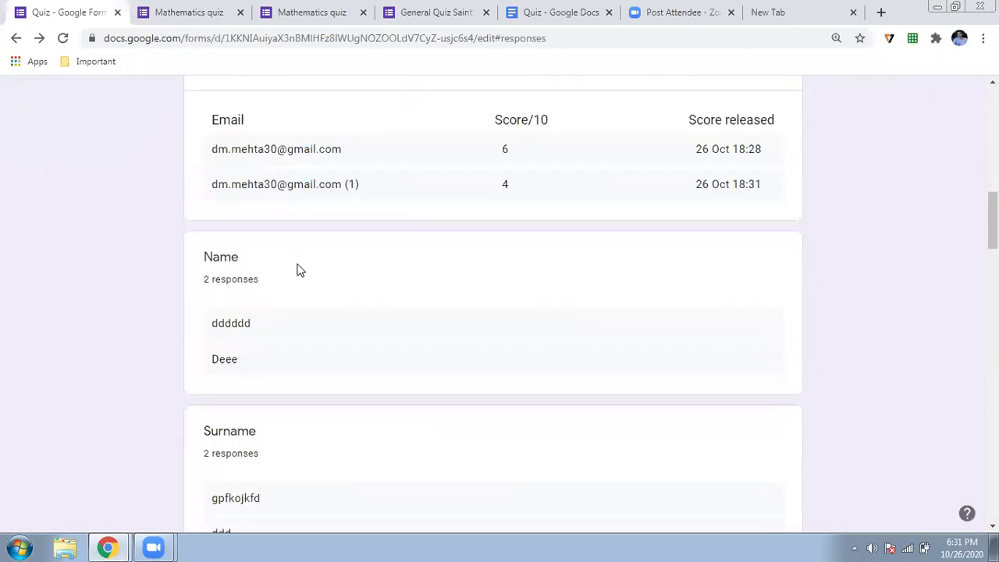
{"action": "scroll", "coordinate": [296, 270], "scroll_direction": "up", "scroll_amount": 1}
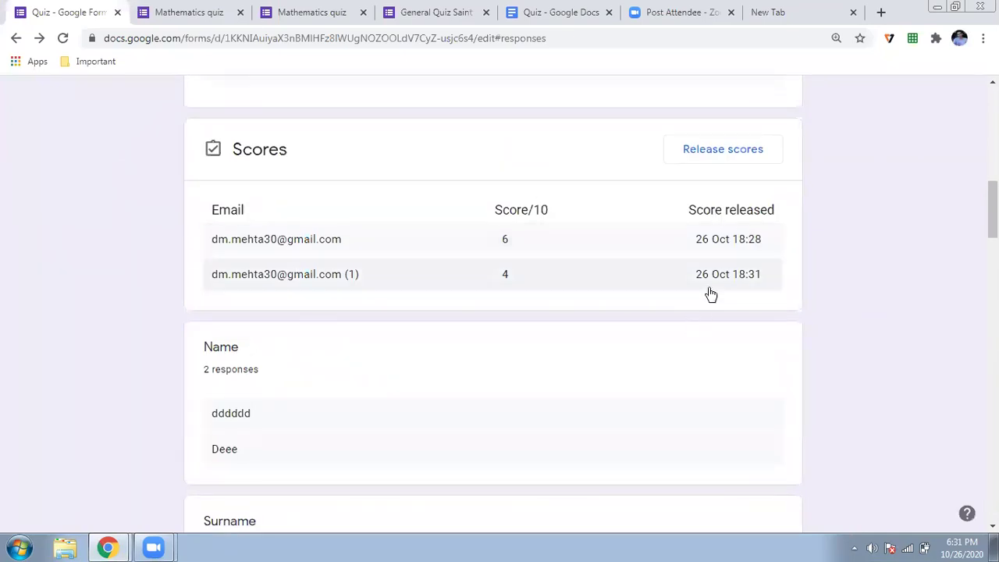
{"action": "scroll", "coordinate": [361, 309], "scroll_direction": "down", "scroll_amount": 2}
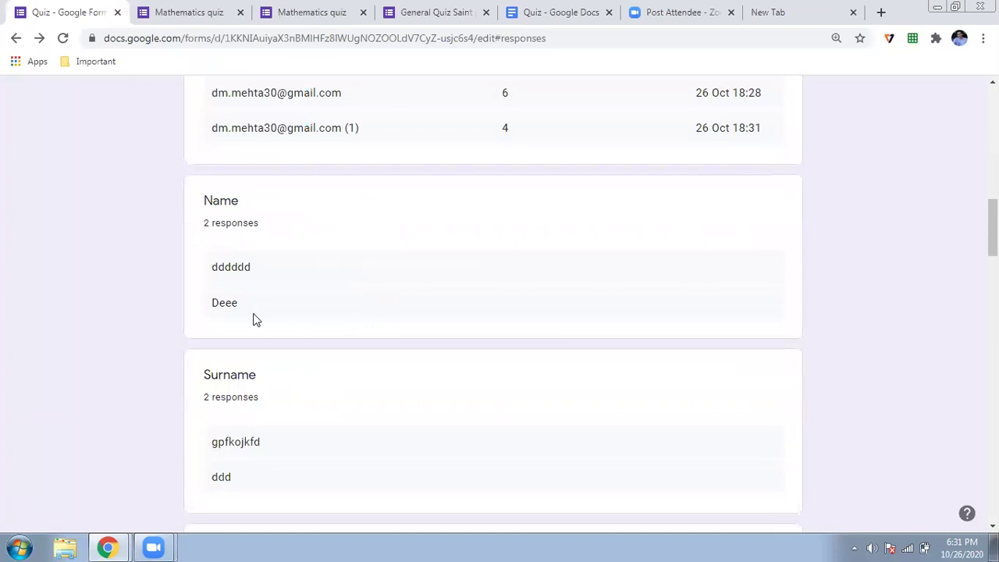
{"action": "scroll", "coordinate": [252, 318], "scroll_direction": "down", "scroll_amount": 8}
{"action": "scroll", "coordinate": [252, 318], "scroll_direction": "down", "scroll_amount": 7}
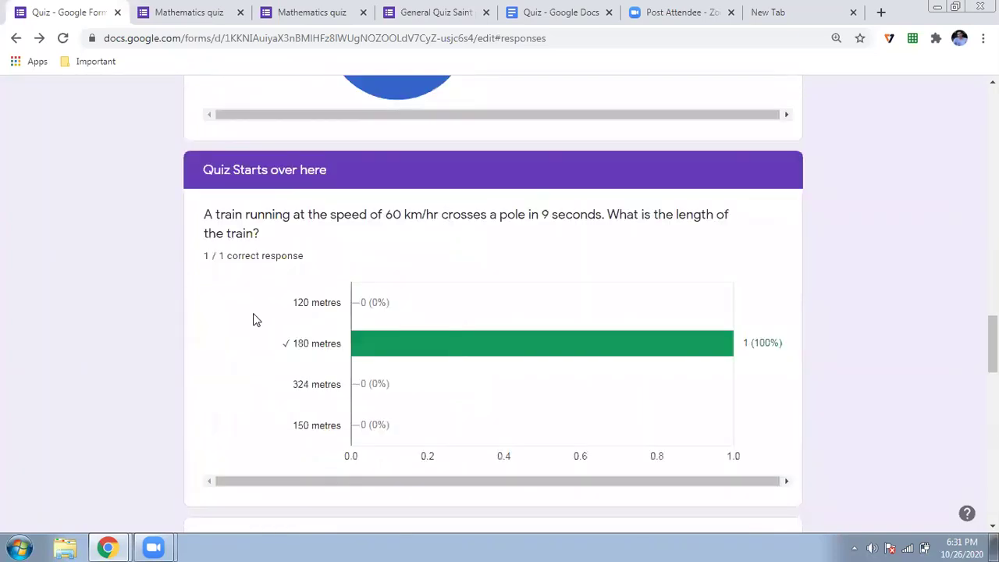
{"action": "scroll", "coordinate": [254, 314], "scroll_direction": "down", "scroll_amount": 4}
{"action": "scroll", "coordinate": [253, 314], "scroll_direction": "down", "scroll_amount": 5}
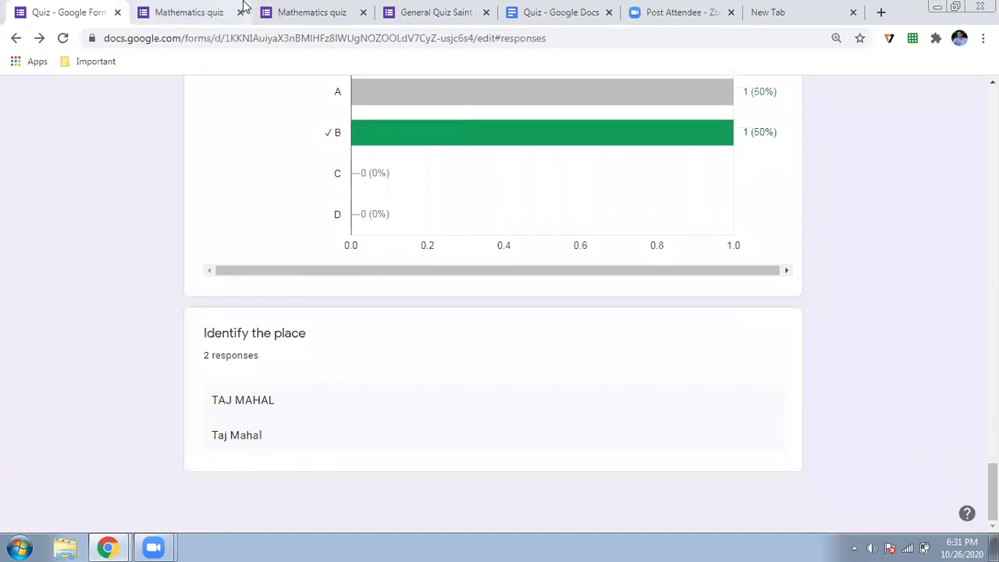
Glance at the 6/10 Mathematics quiz score, then switch to the General Quiz editor
{"action": "left_click", "coordinate": [295, 10]}
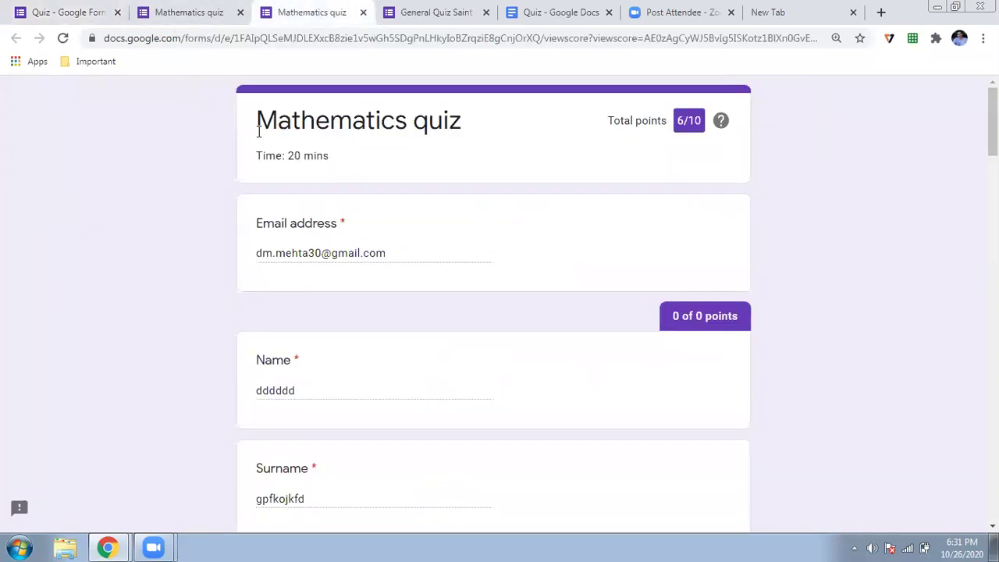
{"action": "left_click", "coordinate": [208, 22]}
{"action": "left_click", "coordinate": [440, 12]}
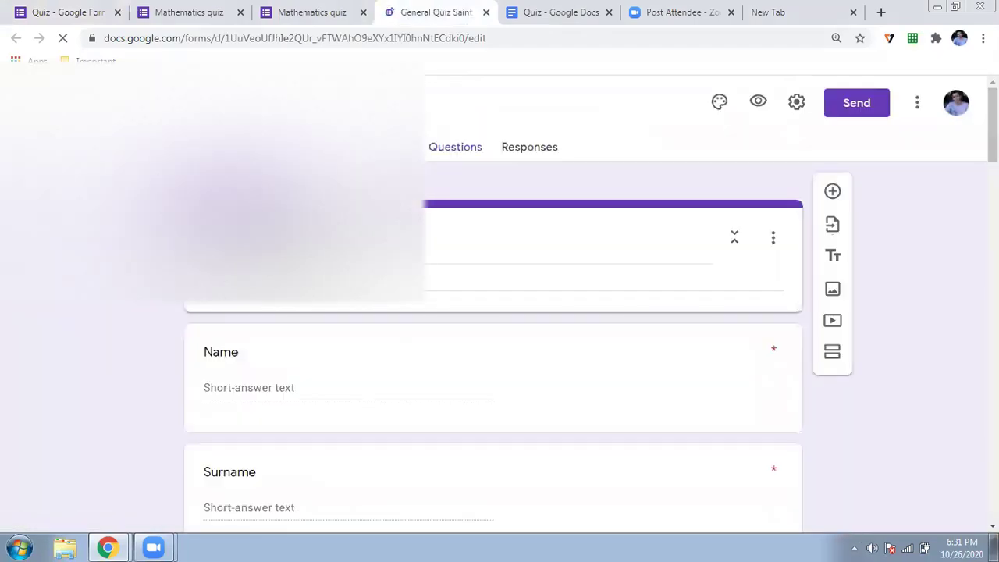
Open the General Quiz's 484 responses and scroll through Insights, frequently missed questions and charts
{"action": "left_click", "coordinate": [517, 148]}
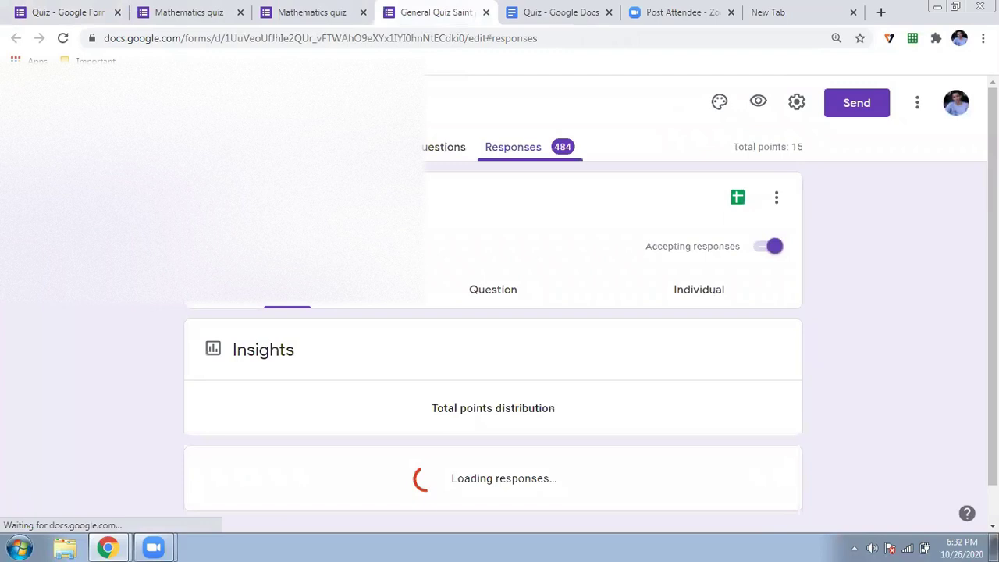
{"action": "scroll", "coordinate": [125, 268], "scroll_direction": "down", "scroll_amount": 1}
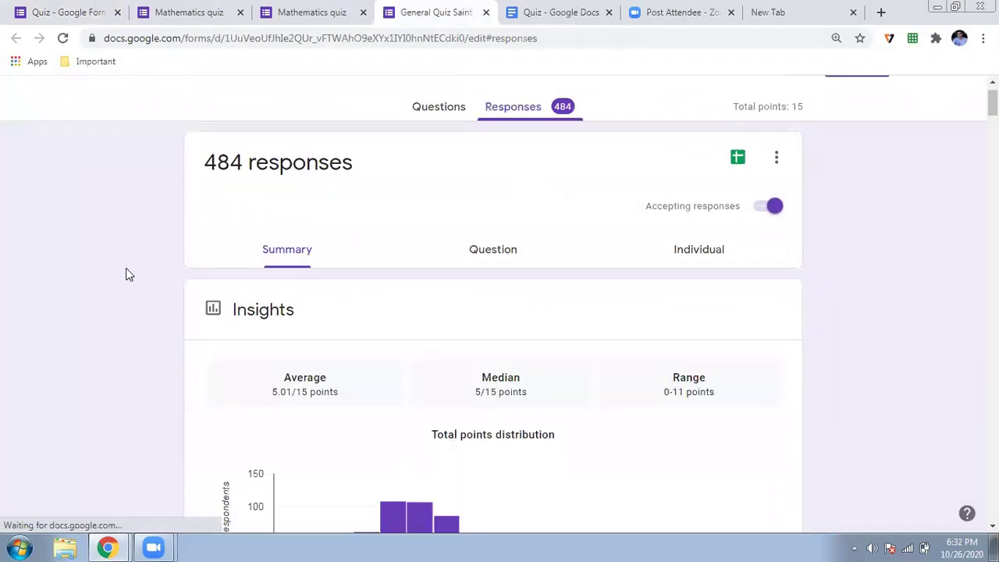
{"action": "scroll", "coordinate": [126, 267], "scroll_direction": "down", "scroll_amount": 3}
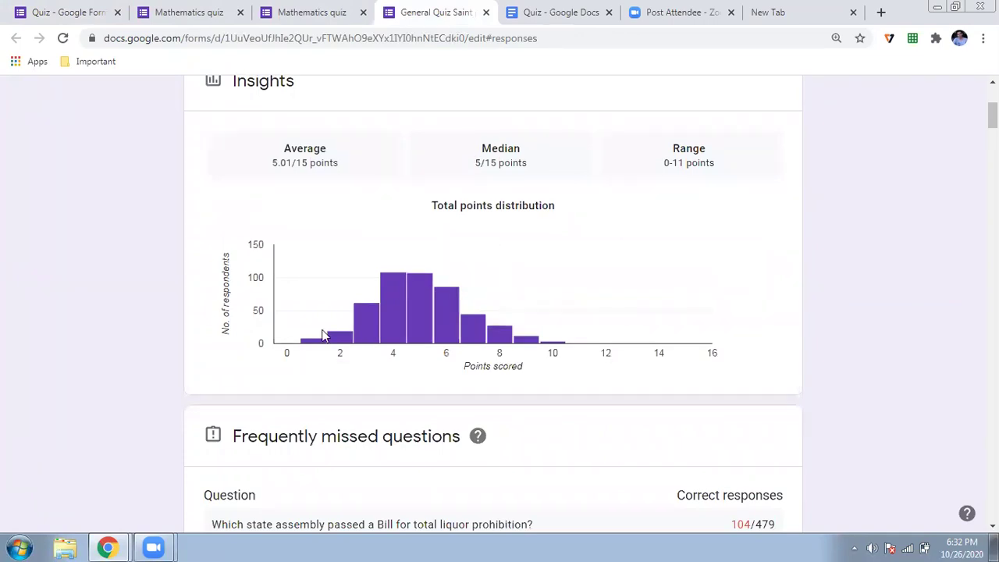
{"action": "scroll", "coordinate": [85, 367], "scroll_direction": "down", "scroll_amount": 2}
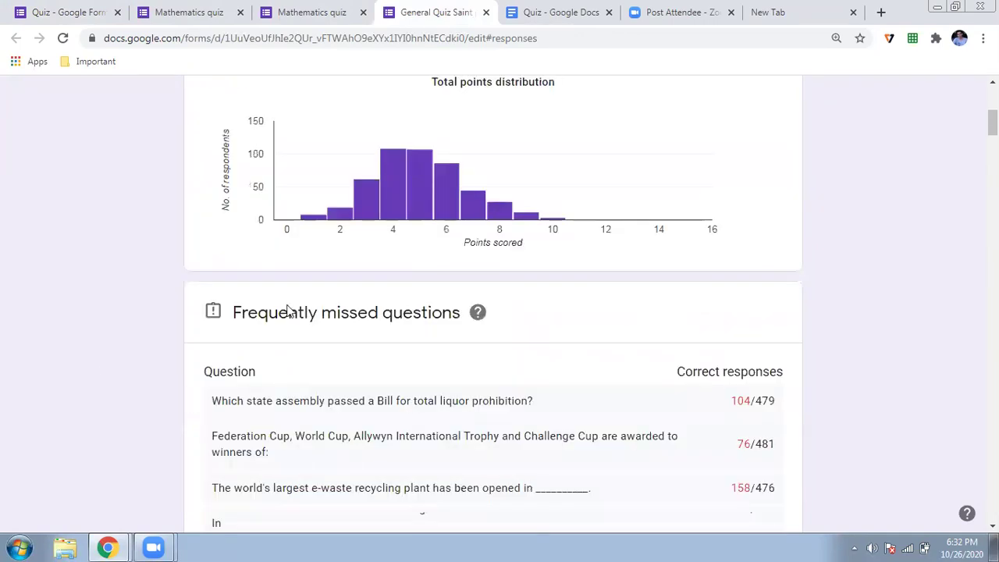
{"action": "scroll", "coordinate": [344, 278], "scroll_direction": "down", "scroll_amount": 1}
{"action": "scroll", "coordinate": [161, 328], "scroll_direction": "down", "scroll_amount": 1}
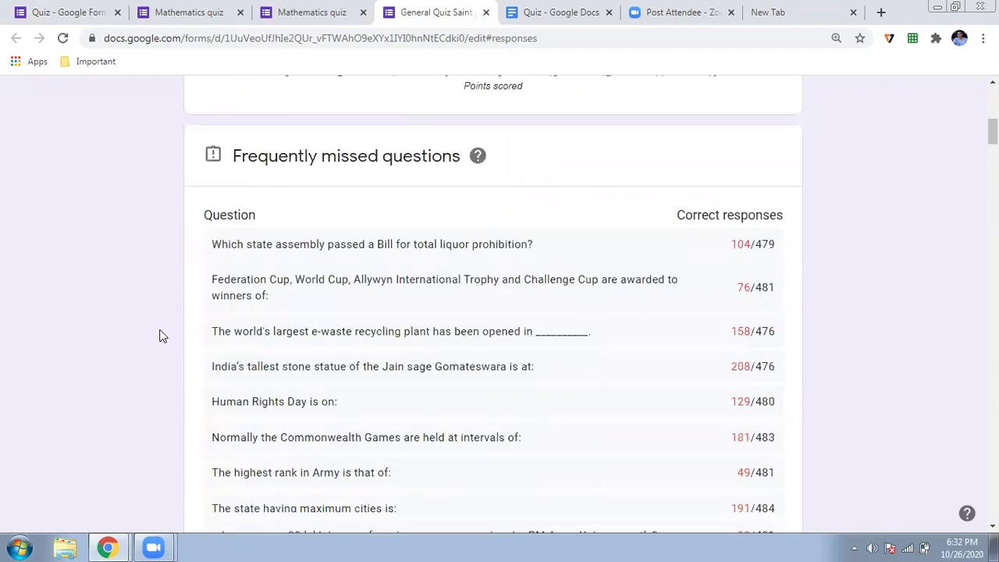
{"action": "scroll", "coordinate": [161, 335], "scroll_direction": "down", "scroll_amount": 1}
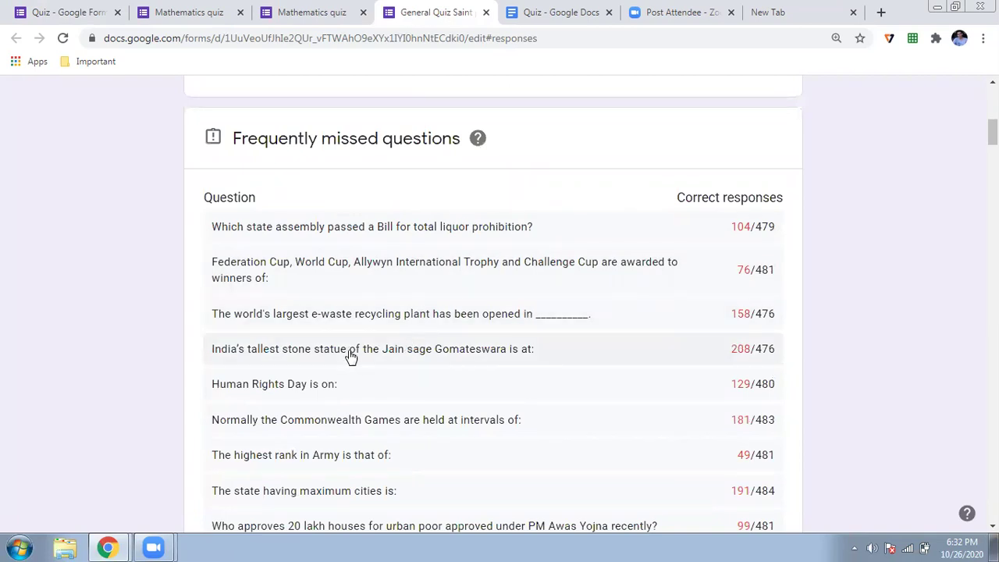
{"action": "scroll", "coordinate": [350, 356], "scroll_direction": "down", "scroll_amount": 3}
{"action": "scroll", "coordinate": [350, 357], "scroll_direction": "down", "scroll_amount": 4}
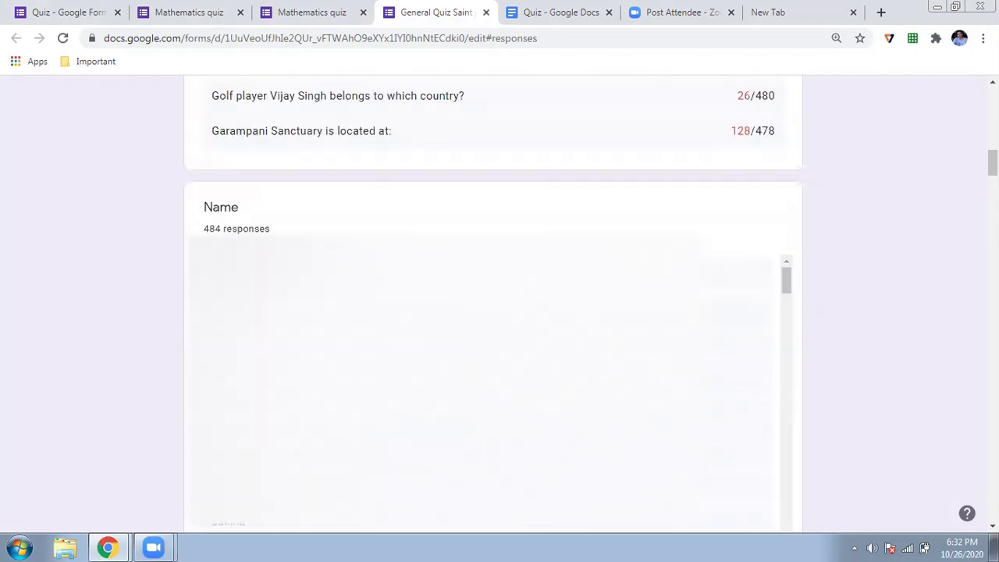
{"action": "scroll", "coordinate": [35, 295], "scroll_direction": "down", "scroll_amount": 15}
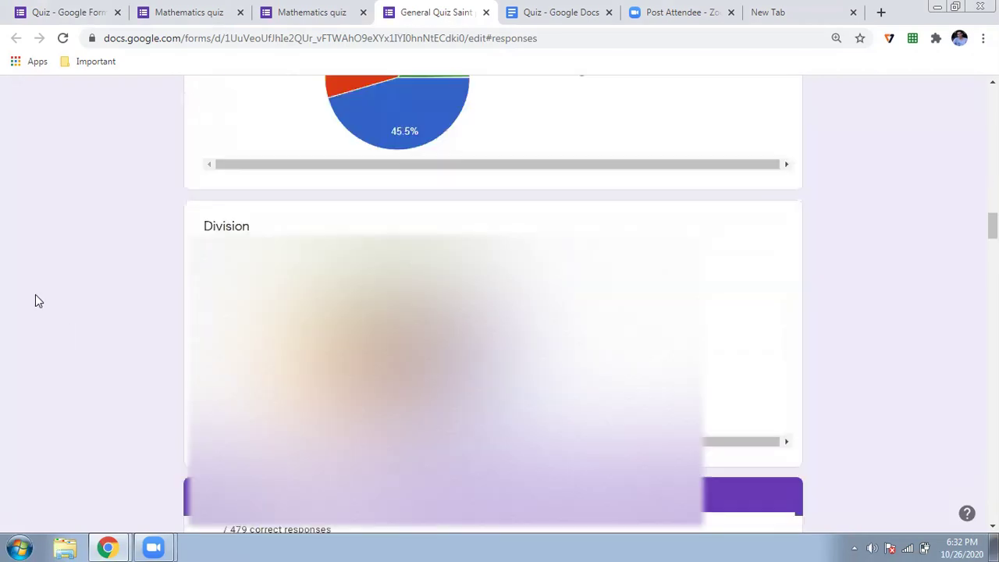
{"action": "scroll", "coordinate": [35, 294], "scroll_direction": "up", "scroll_amount": 2}
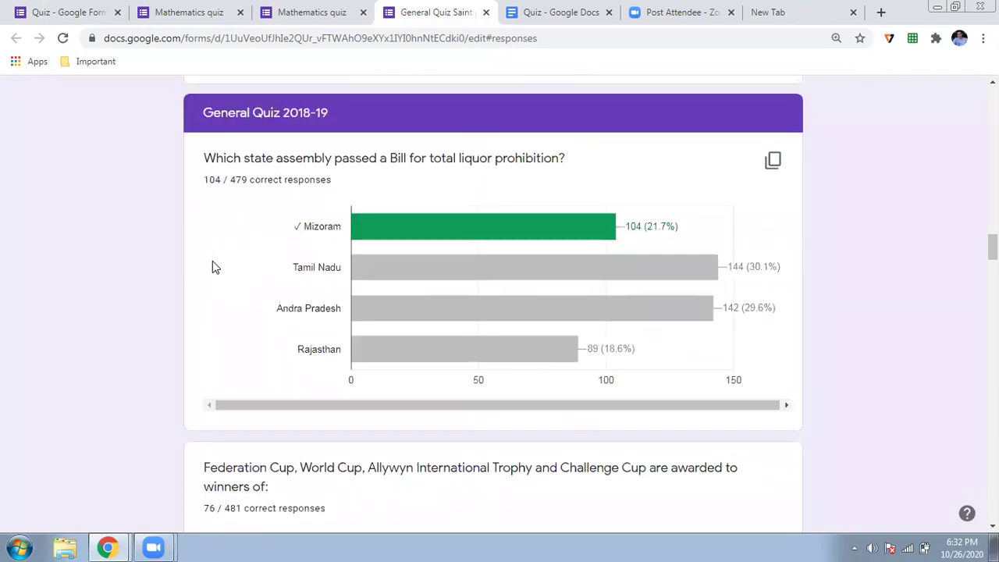
{"action": "scroll", "coordinate": [313, 285], "scroll_direction": "down", "scroll_amount": 3}
{"action": "scroll", "coordinate": [310, 286], "scroll_direction": "up", "scroll_amount": 1}
{"action": "scroll", "coordinate": [308, 286], "scroll_direction": "up", "scroll_amount": 1}
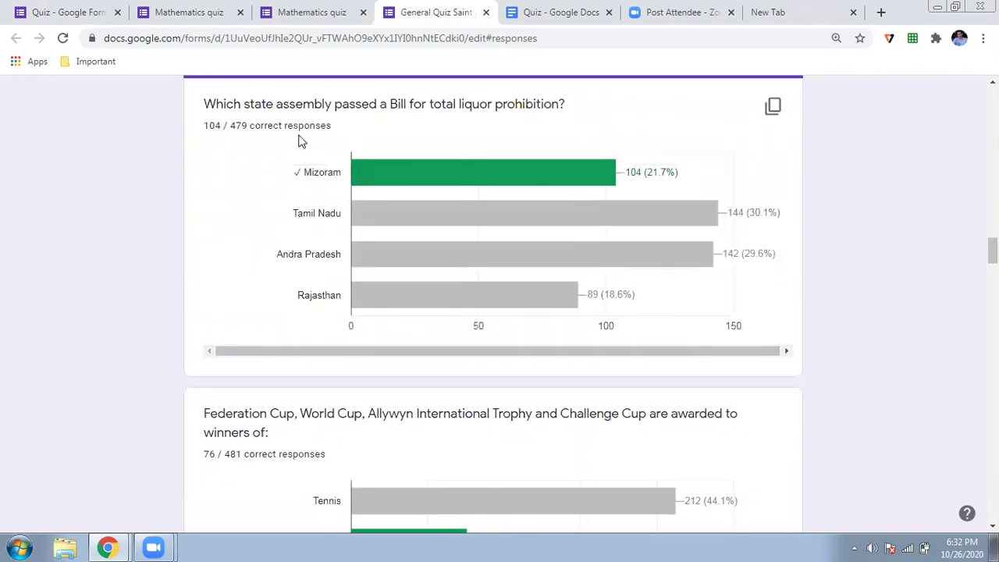
{"action": "mouse_move", "coordinate": [430, 185]}
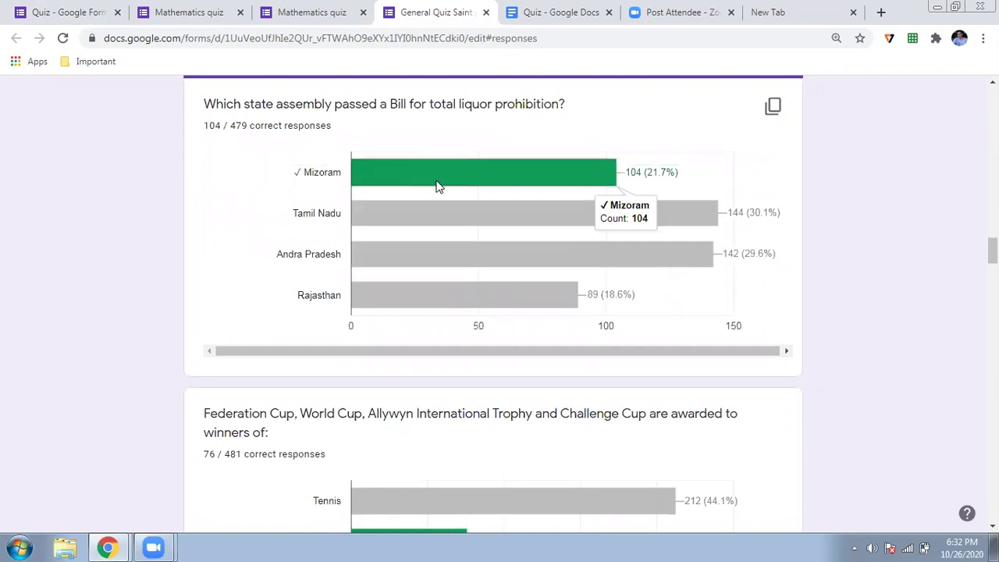
{"action": "mouse_move", "coordinate": [341, 290]}
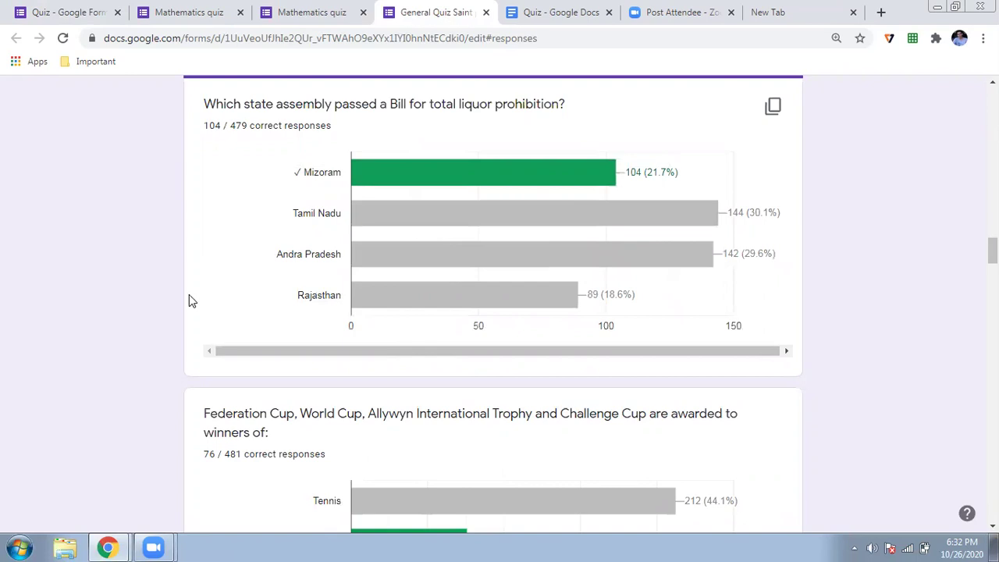
{"action": "scroll", "coordinate": [189, 294], "scroll_direction": "down", "scroll_amount": 3}
{"action": "mouse_move", "coordinate": [457, 292]}
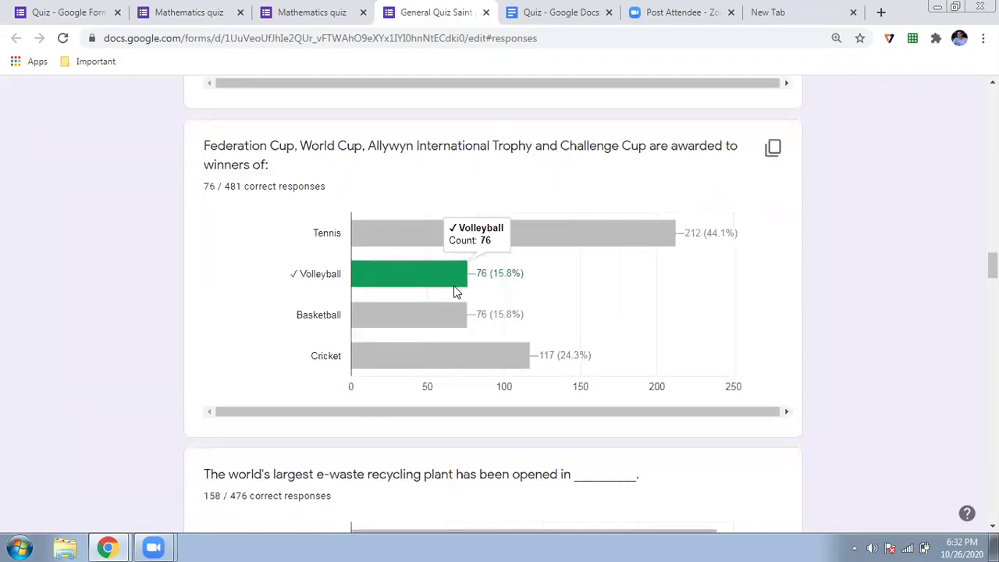
{"action": "scroll", "coordinate": [456, 292], "scroll_direction": "down", "scroll_amount": 8}
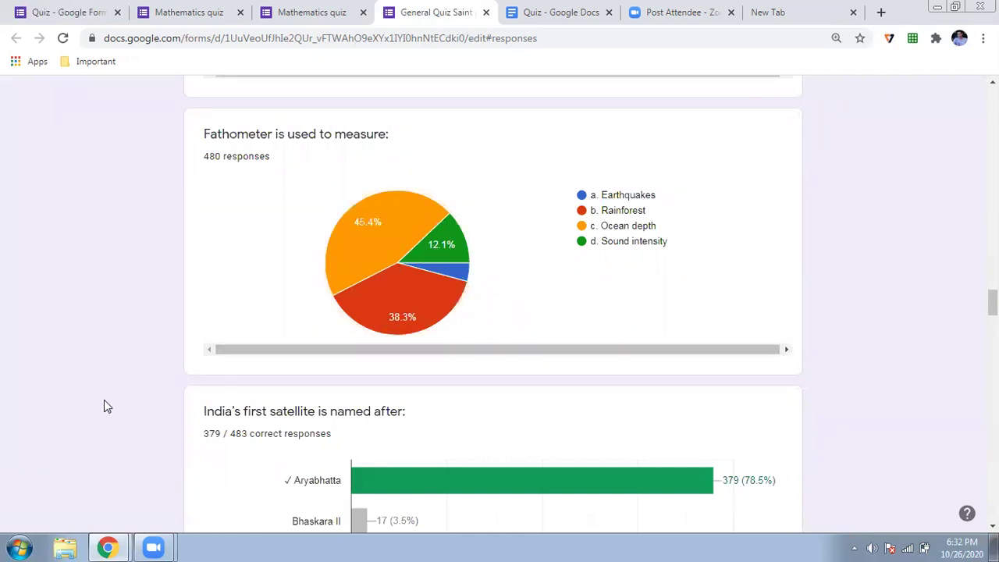
{"action": "scroll", "coordinate": [104, 401], "scroll_direction": "down", "scroll_amount": 4}
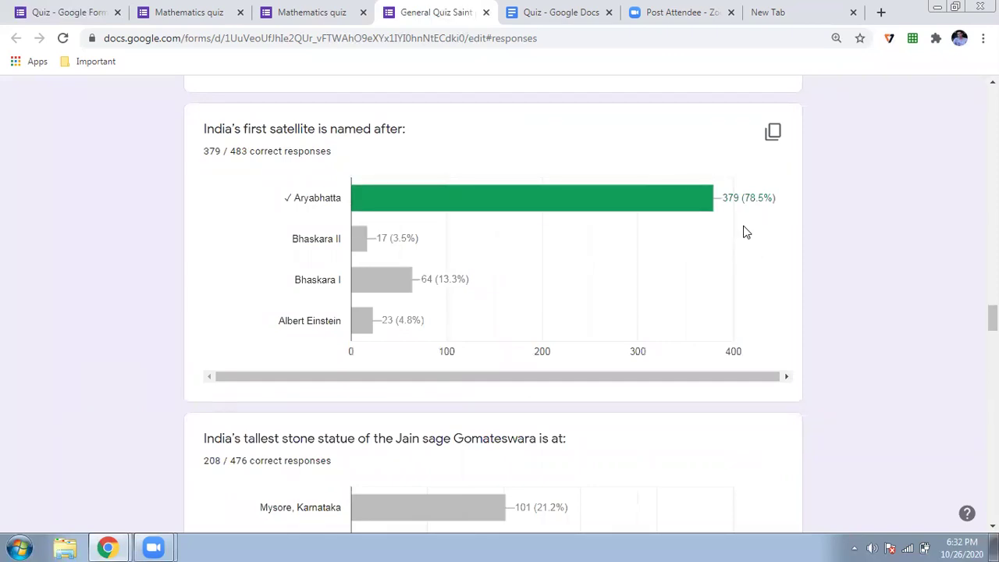
{"action": "scroll", "coordinate": [2, 353], "scroll_direction": "down", "scroll_amount": 6}
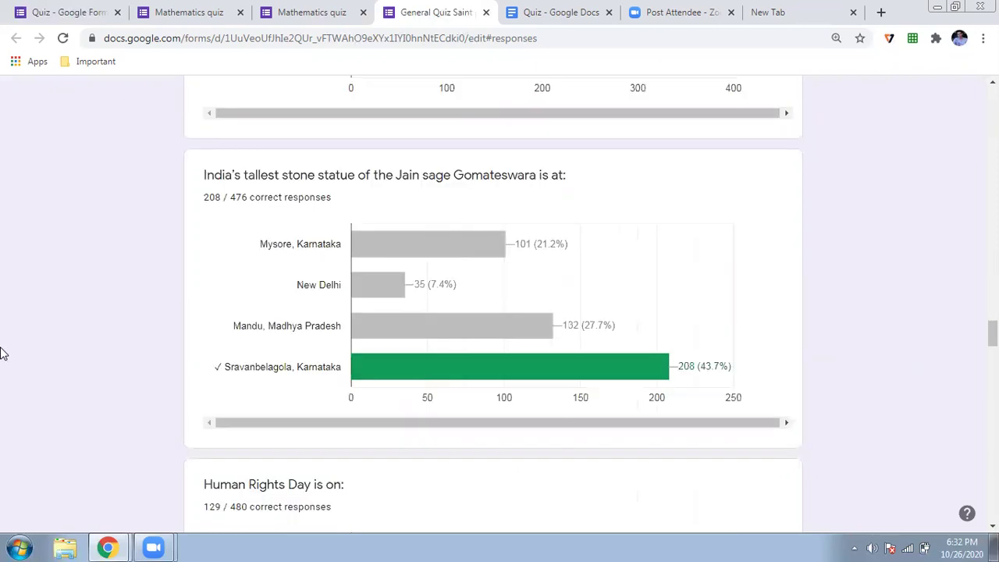
{"action": "scroll", "coordinate": [2, 353], "scroll_direction": "down", "scroll_amount": 12}
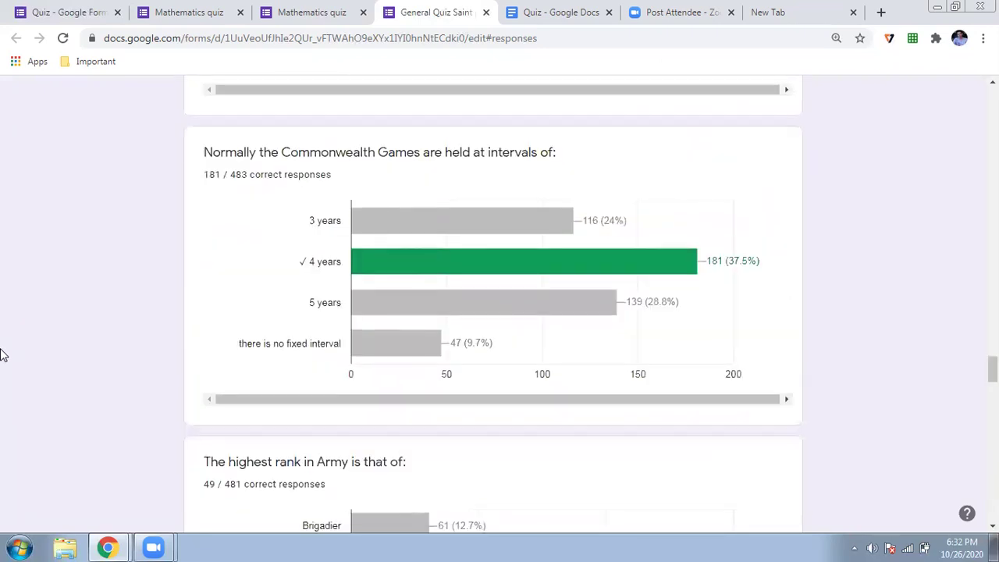
{"action": "scroll", "coordinate": [2, 353], "scroll_direction": "down", "scroll_amount": 12}
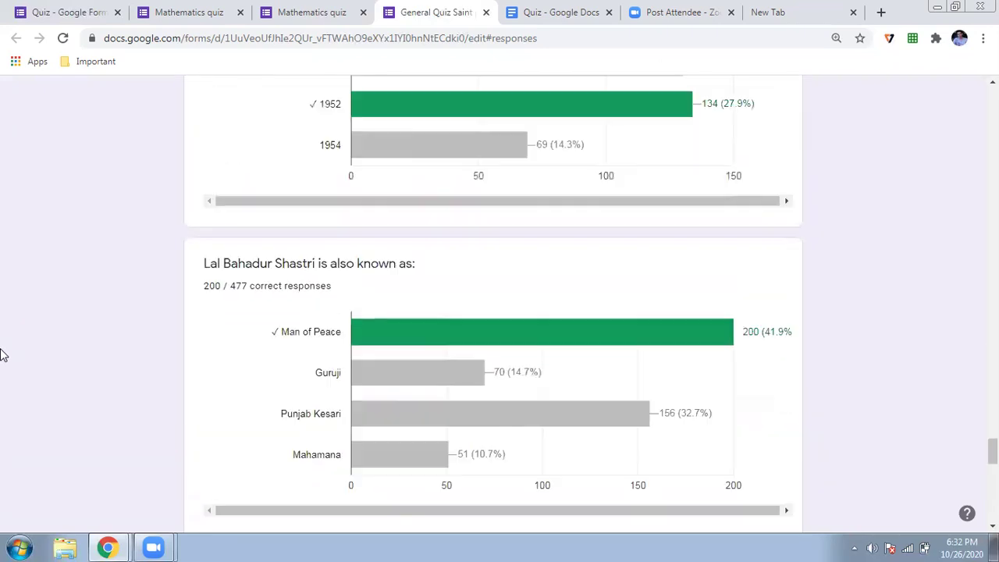
{"action": "scroll", "coordinate": [2, 354], "scroll_direction": "down", "scroll_amount": 14}
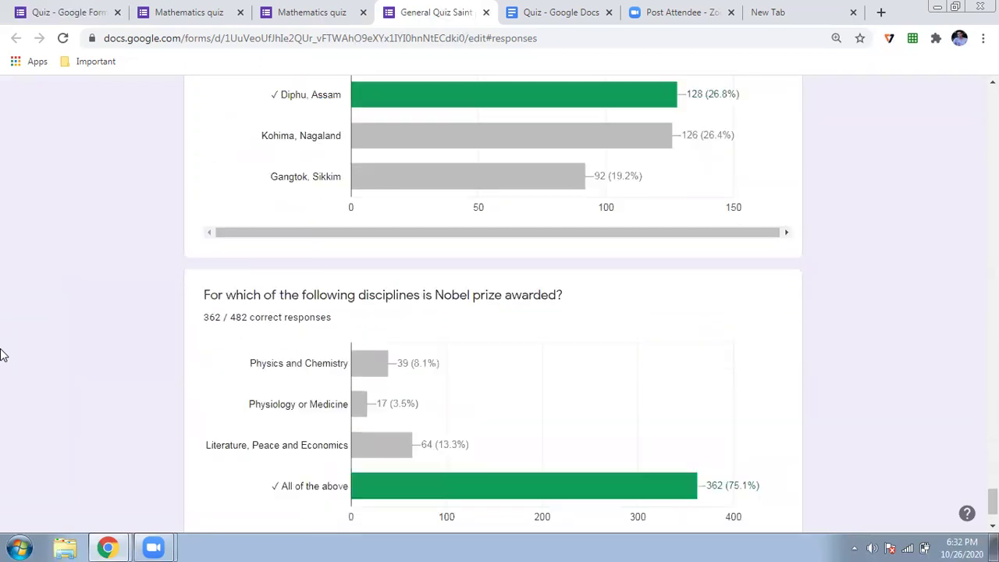
{"action": "scroll", "coordinate": [3, 353], "scroll_direction": "up", "scroll_amount": 10}
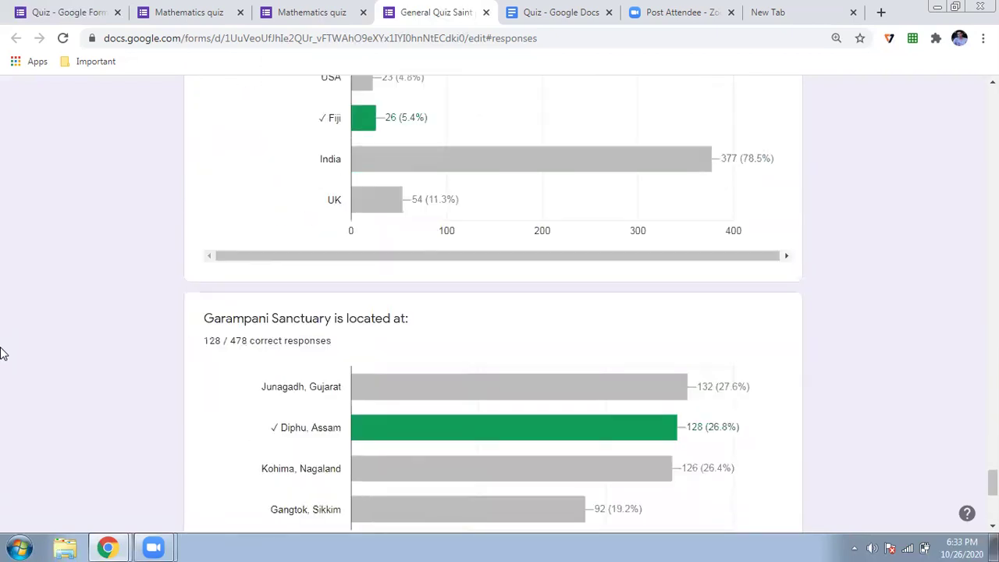
{"action": "scroll", "coordinate": [3, 351], "scroll_direction": "up", "scroll_amount": 8}
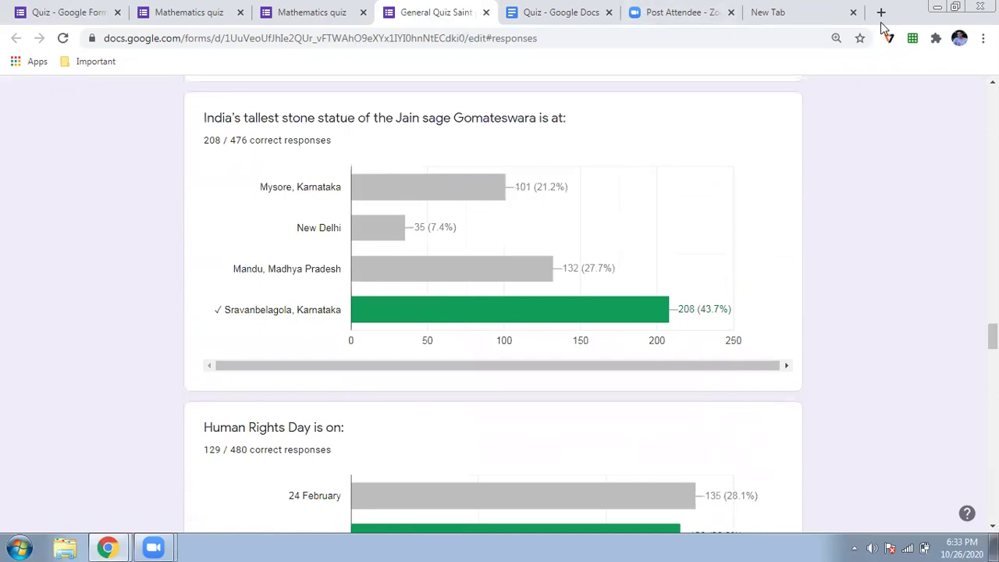
Load the Gmail inbox in the blank new tab from the 'mail' address suggestion
{"action": "left_click", "coordinate": [819, 9]}
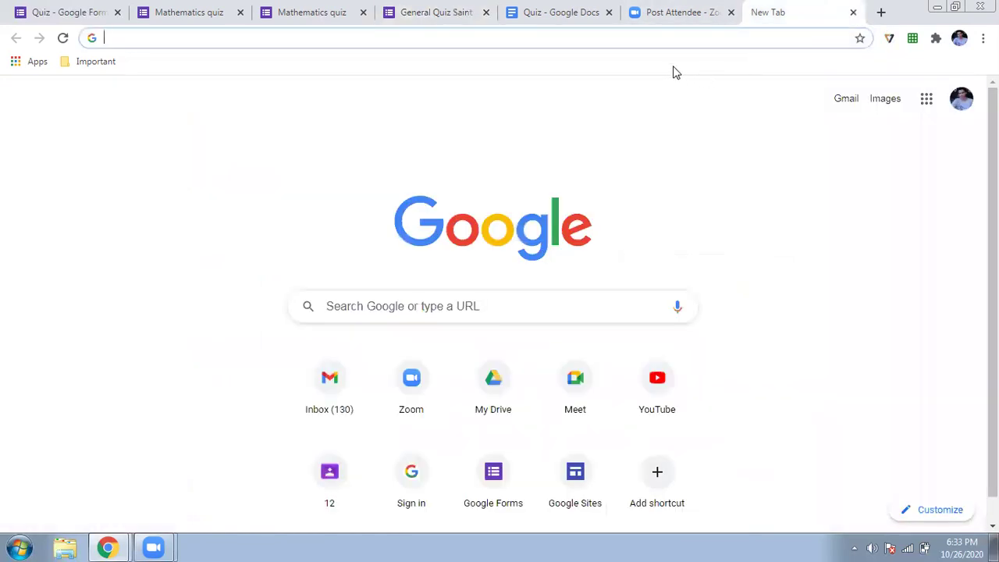
{"action": "type", "text": "mail"}
{"action": "key", "text": "Down"}
{"action": "key", "text": "Down"}
{"action": "key", "text": "Down"}
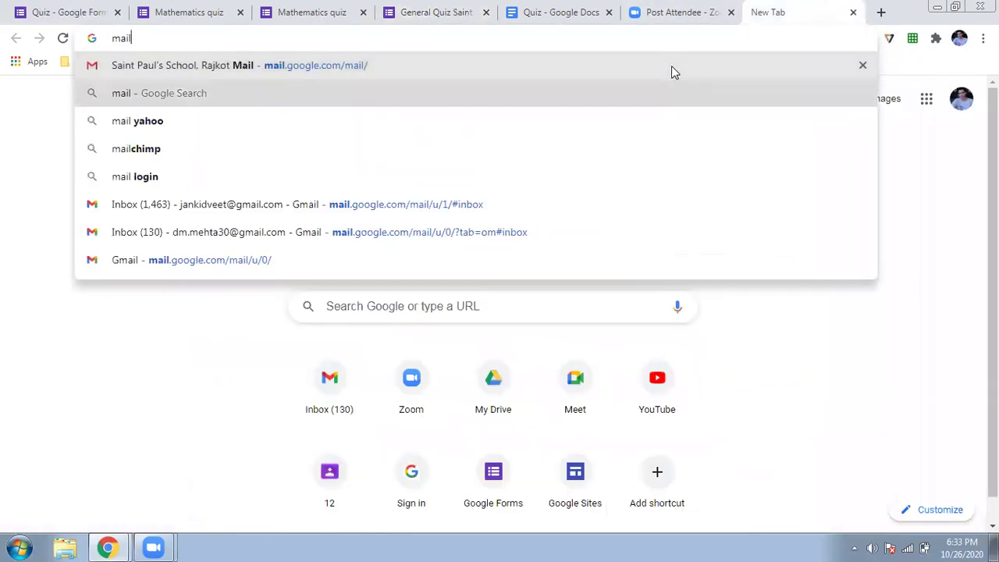
{"action": "key", "text": "Down"}
{"action": "key", "text": "Down"}
{"action": "key", "text": "Down"}
{"action": "key", "text": "Return"}
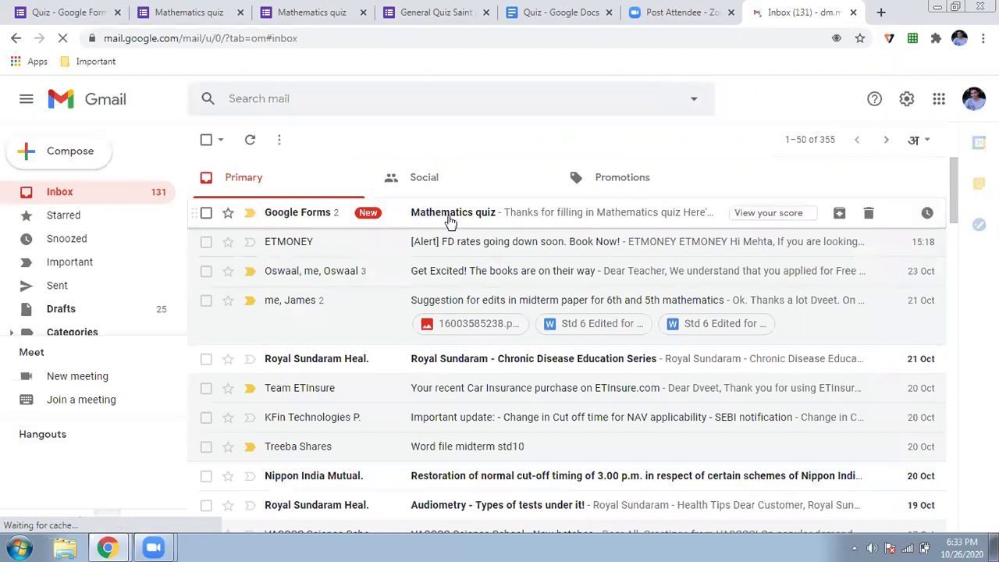
Open the Google Forms 'Mathematics quiz' email and scroll through the listed answers, such as 180 metres
{"action": "left_click", "coordinate": [450, 221]}
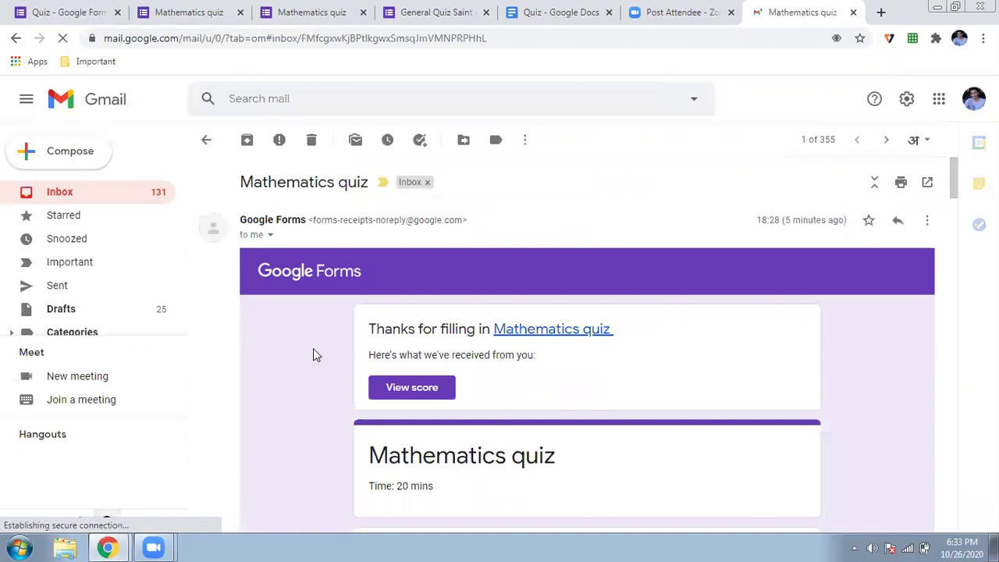
{"action": "scroll", "coordinate": [314, 349], "scroll_direction": "down", "scroll_amount": 5}
{"action": "scroll", "coordinate": [313, 355], "scroll_direction": "down", "scroll_amount": 5}
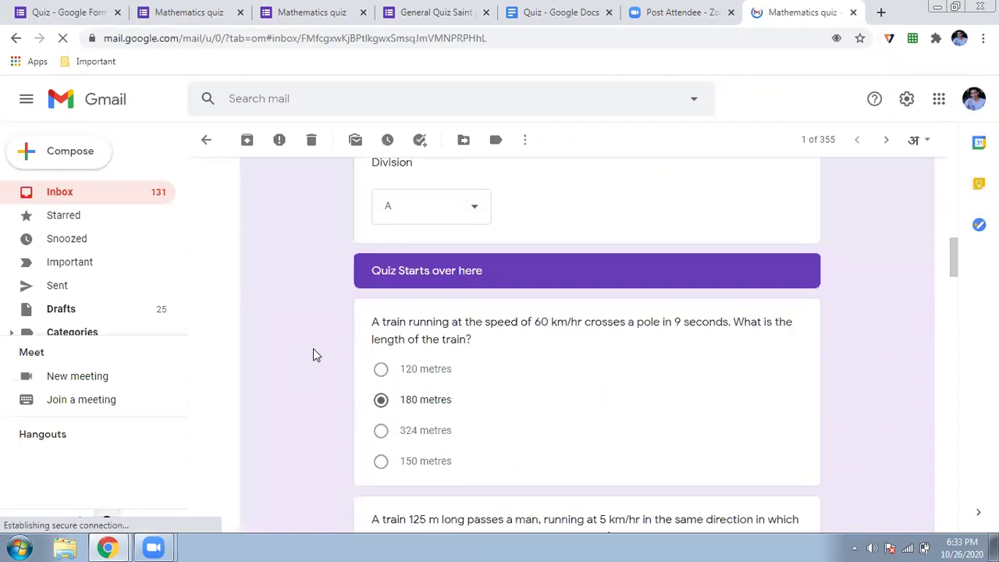
{"action": "scroll", "coordinate": [313, 351], "scroll_direction": "down", "scroll_amount": 5}
{"action": "scroll", "coordinate": [313, 355], "scroll_direction": "down", "scroll_amount": 5}
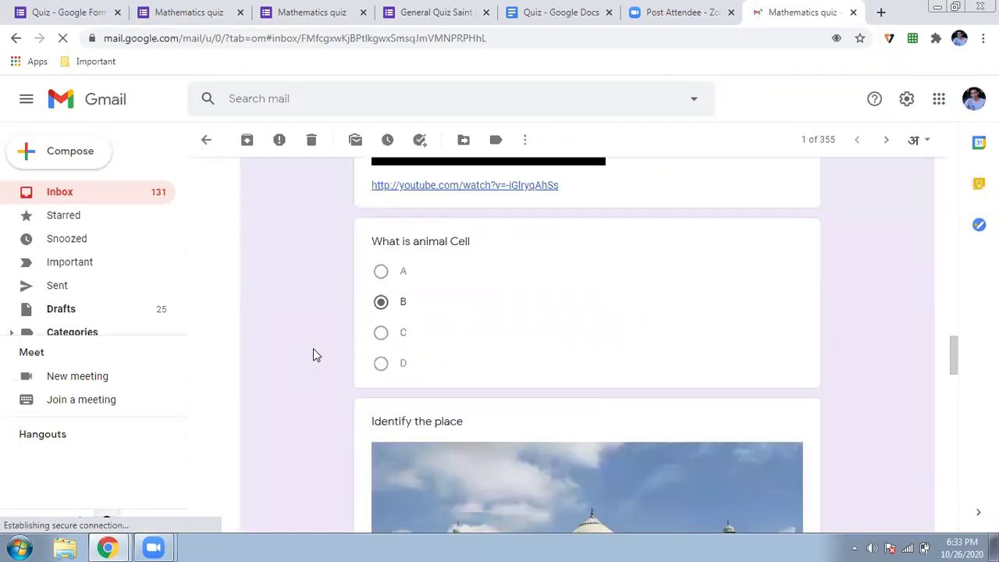
{"action": "scroll", "coordinate": [313, 351], "scroll_direction": "down", "scroll_amount": 5}
{"action": "scroll", "coordinate": [313, 351], "scroll_direction": "down", "scroll_amount": 1}
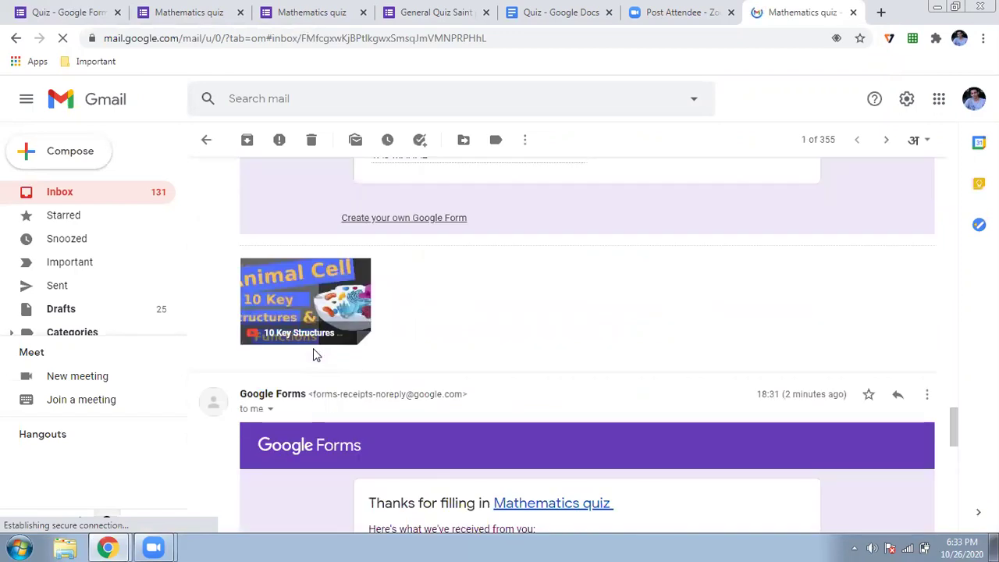
{"action": "scroll", "coordinate": [312, 355], "scroll_direction": "down", "scroll_amount": 2}
{"action": "scroll", "coordinate": [313, 355], "scroll_direction": "down", "scroll_amount": 4}
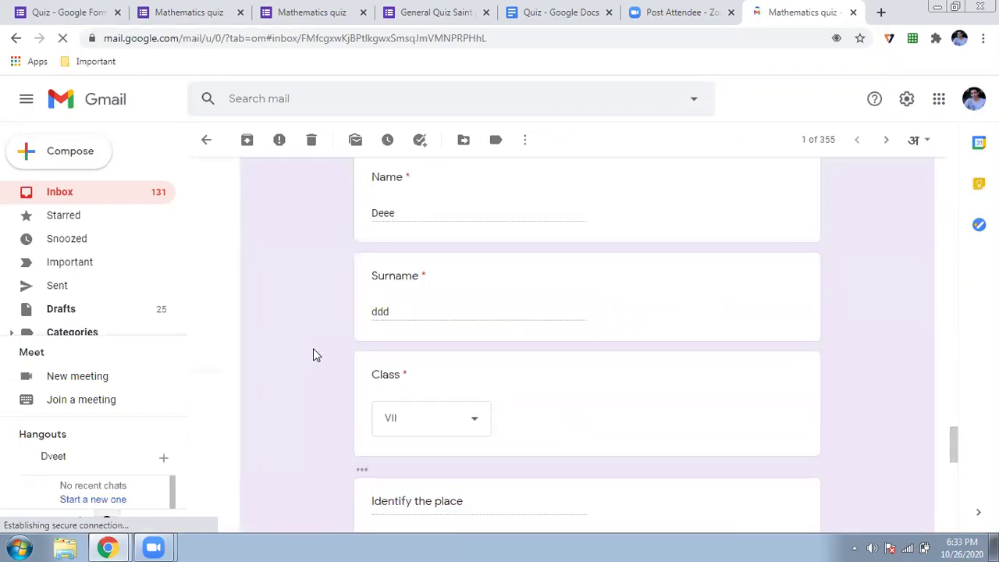
{"action": "scroll", "coordinate": [312, 355], "scroll_direction": "down", "scroll_amount": 2}
{"action": "scroll", "coordinate": [313, 355], "scroll_direction": "down", "scroll_amount": 2}
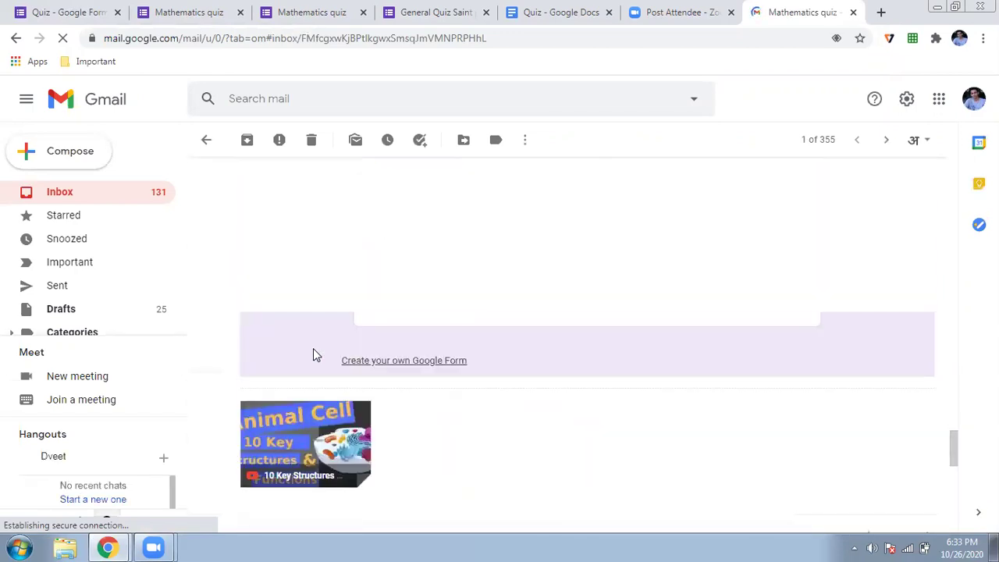
{"action": "scroll", "coordinate": [313, 348], "scroll_direction": "up", "scroll_amount": 15}
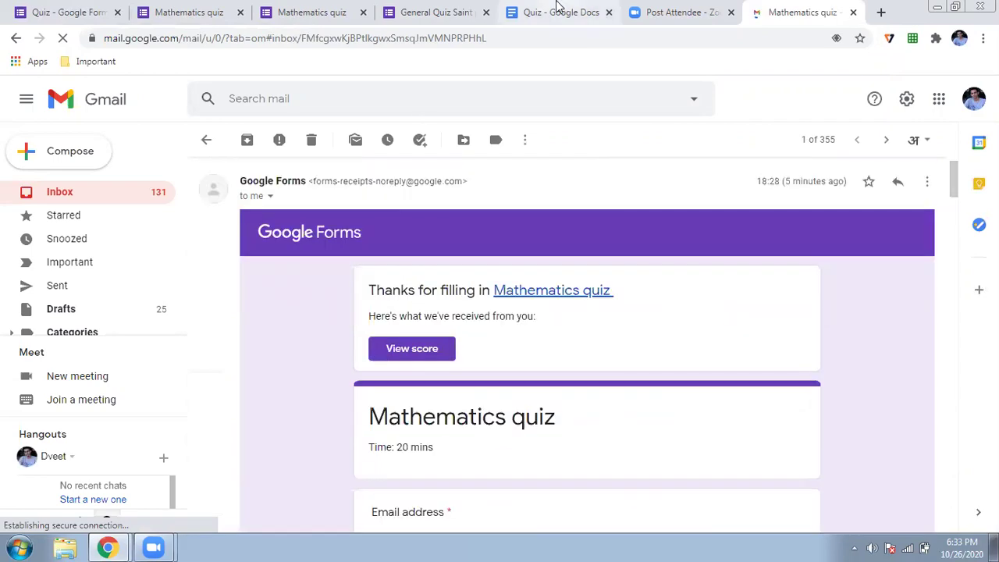